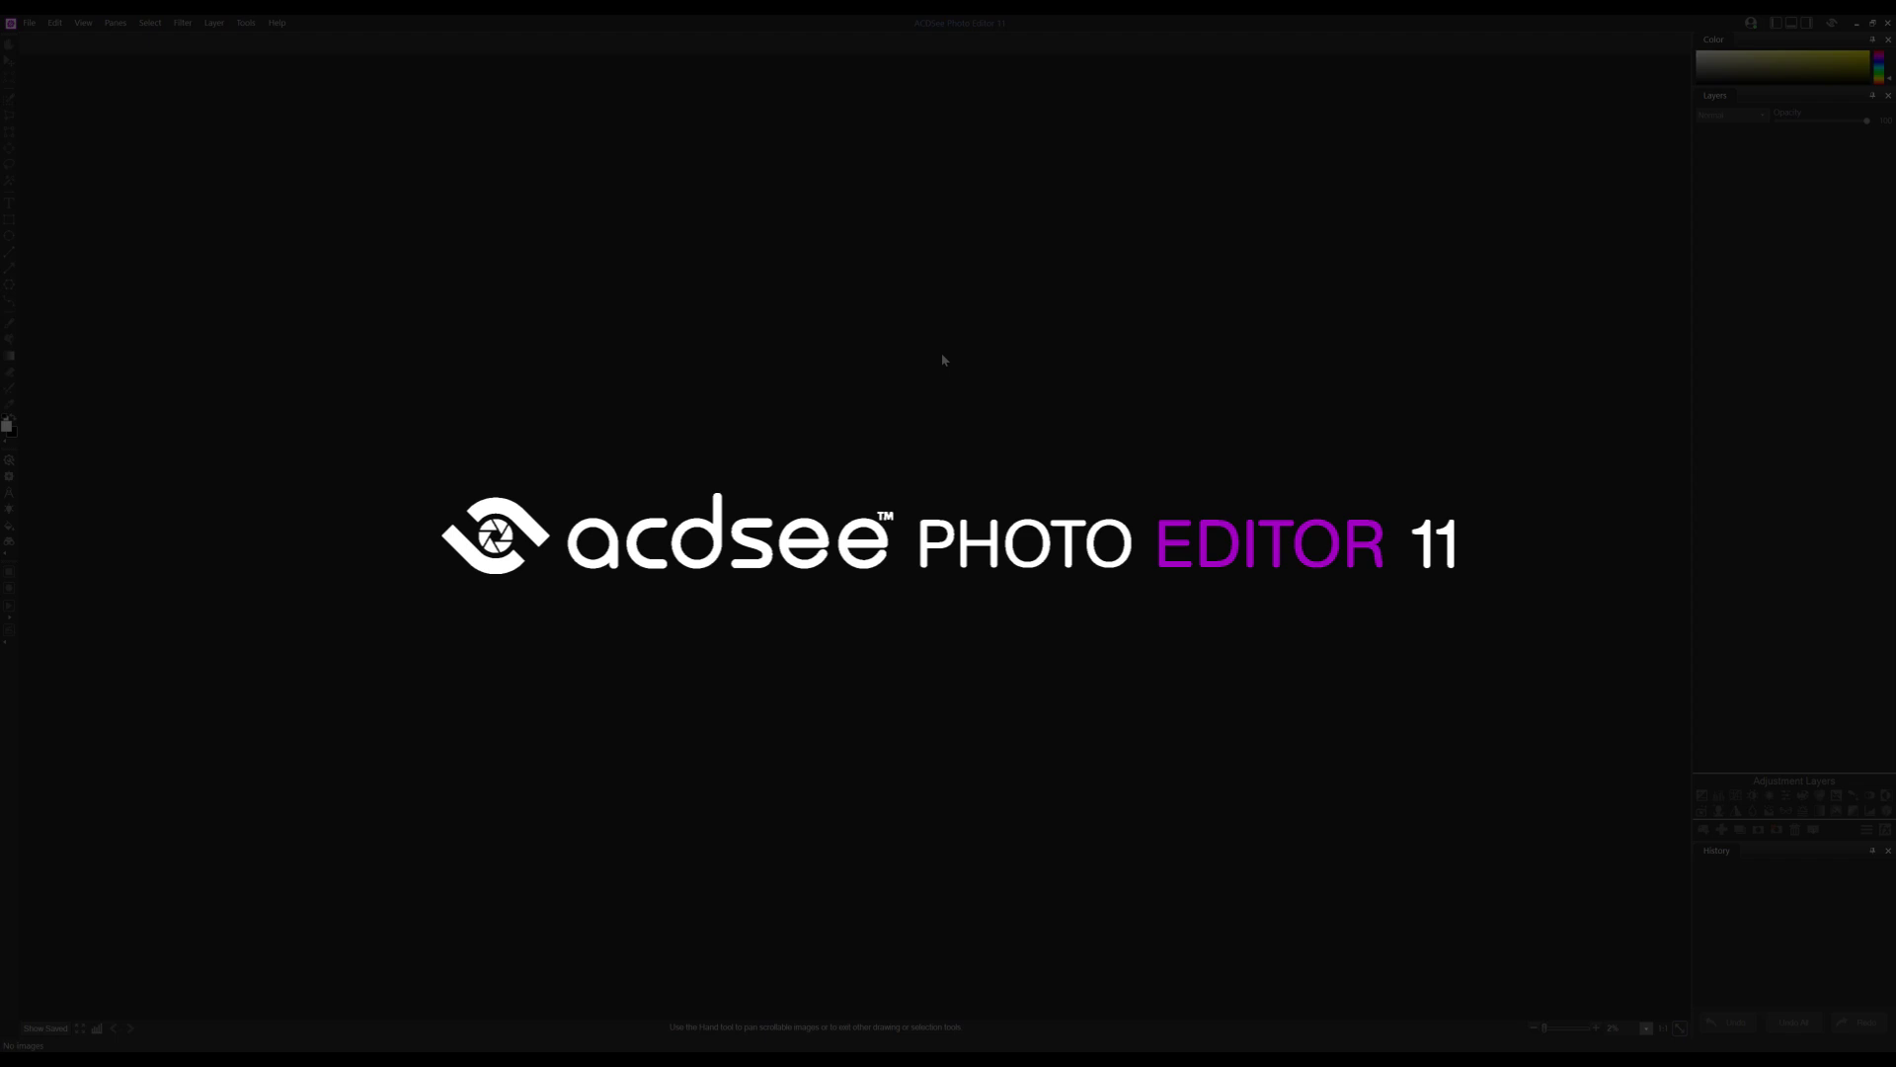
Open pietro-jeng-266042-unsplash from My Photos > Animals for editing
{"action": "left_click", "coordinate": [30, 21]}
{"action": "left_click", "coordinate": [41, 57]}
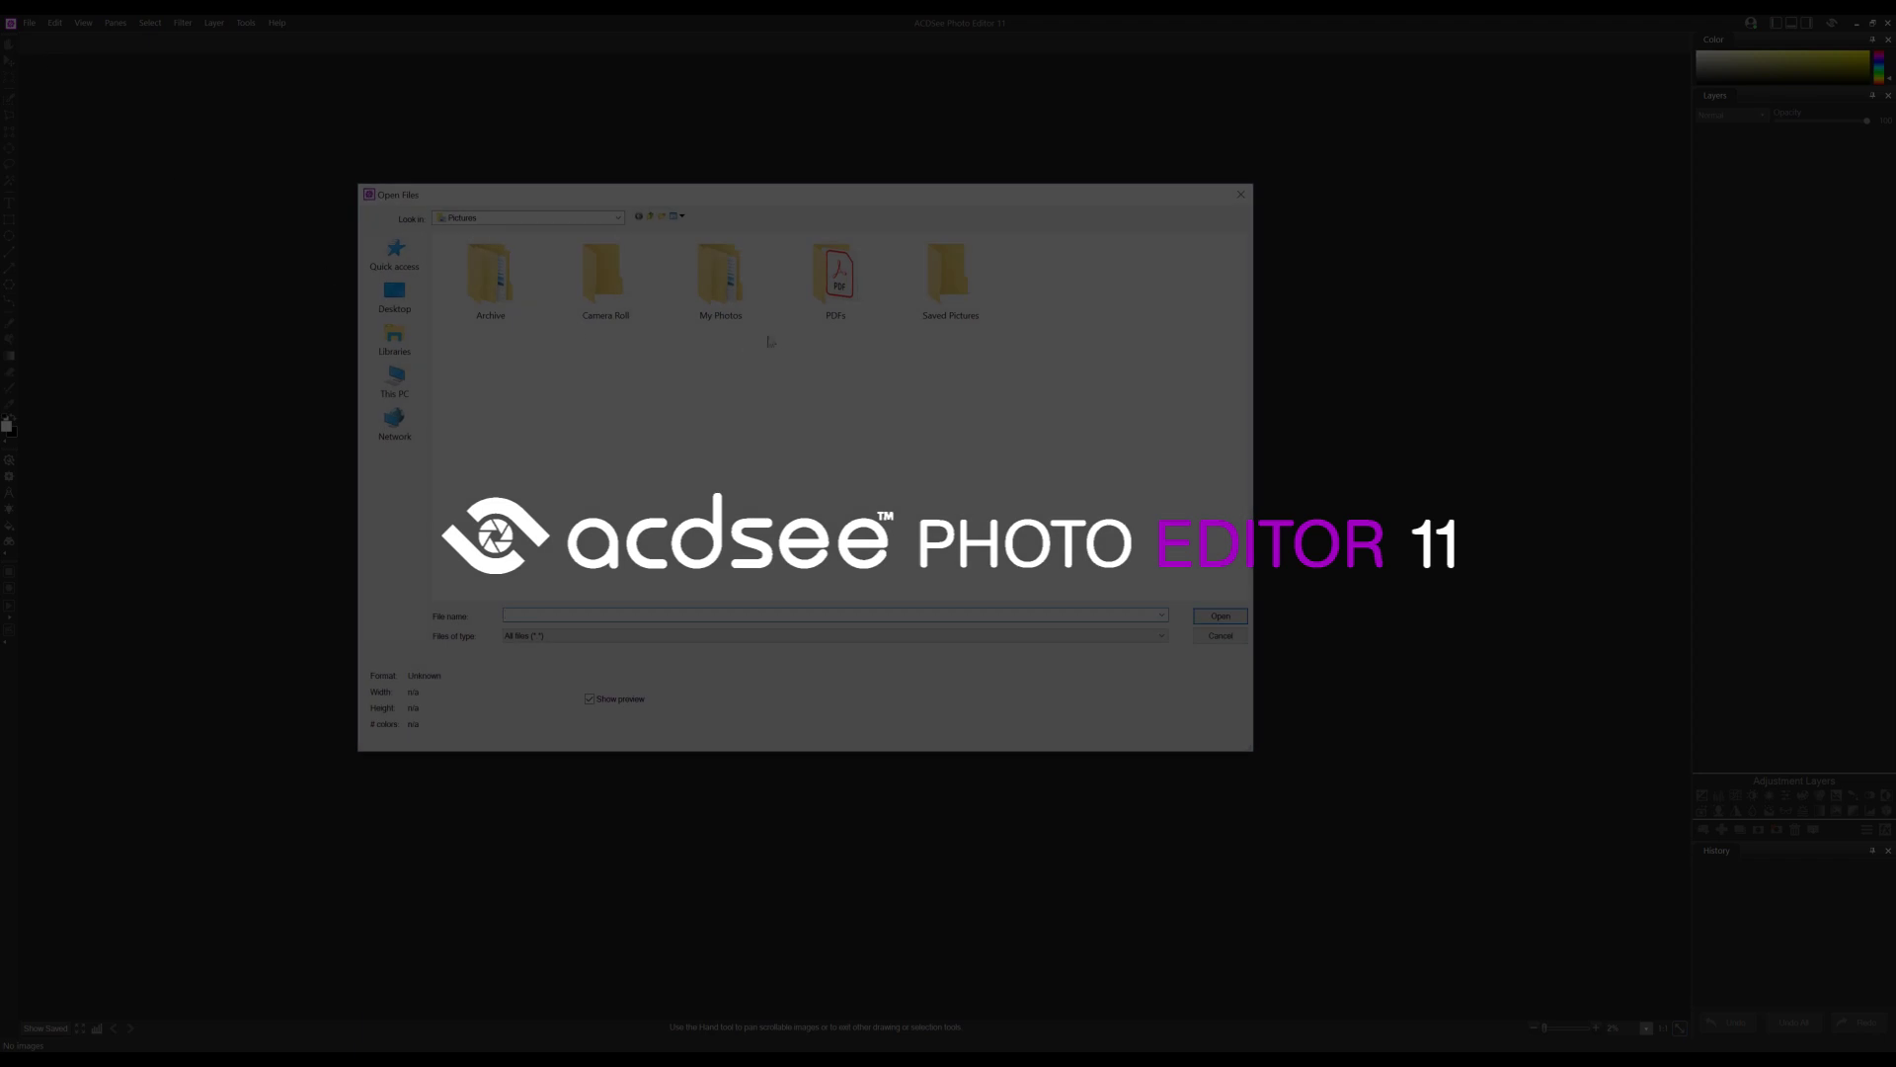
{"action": "double_click", "coordinate": [735, 277]}
{"action": "double_click", "coordinate": [525, 287]}
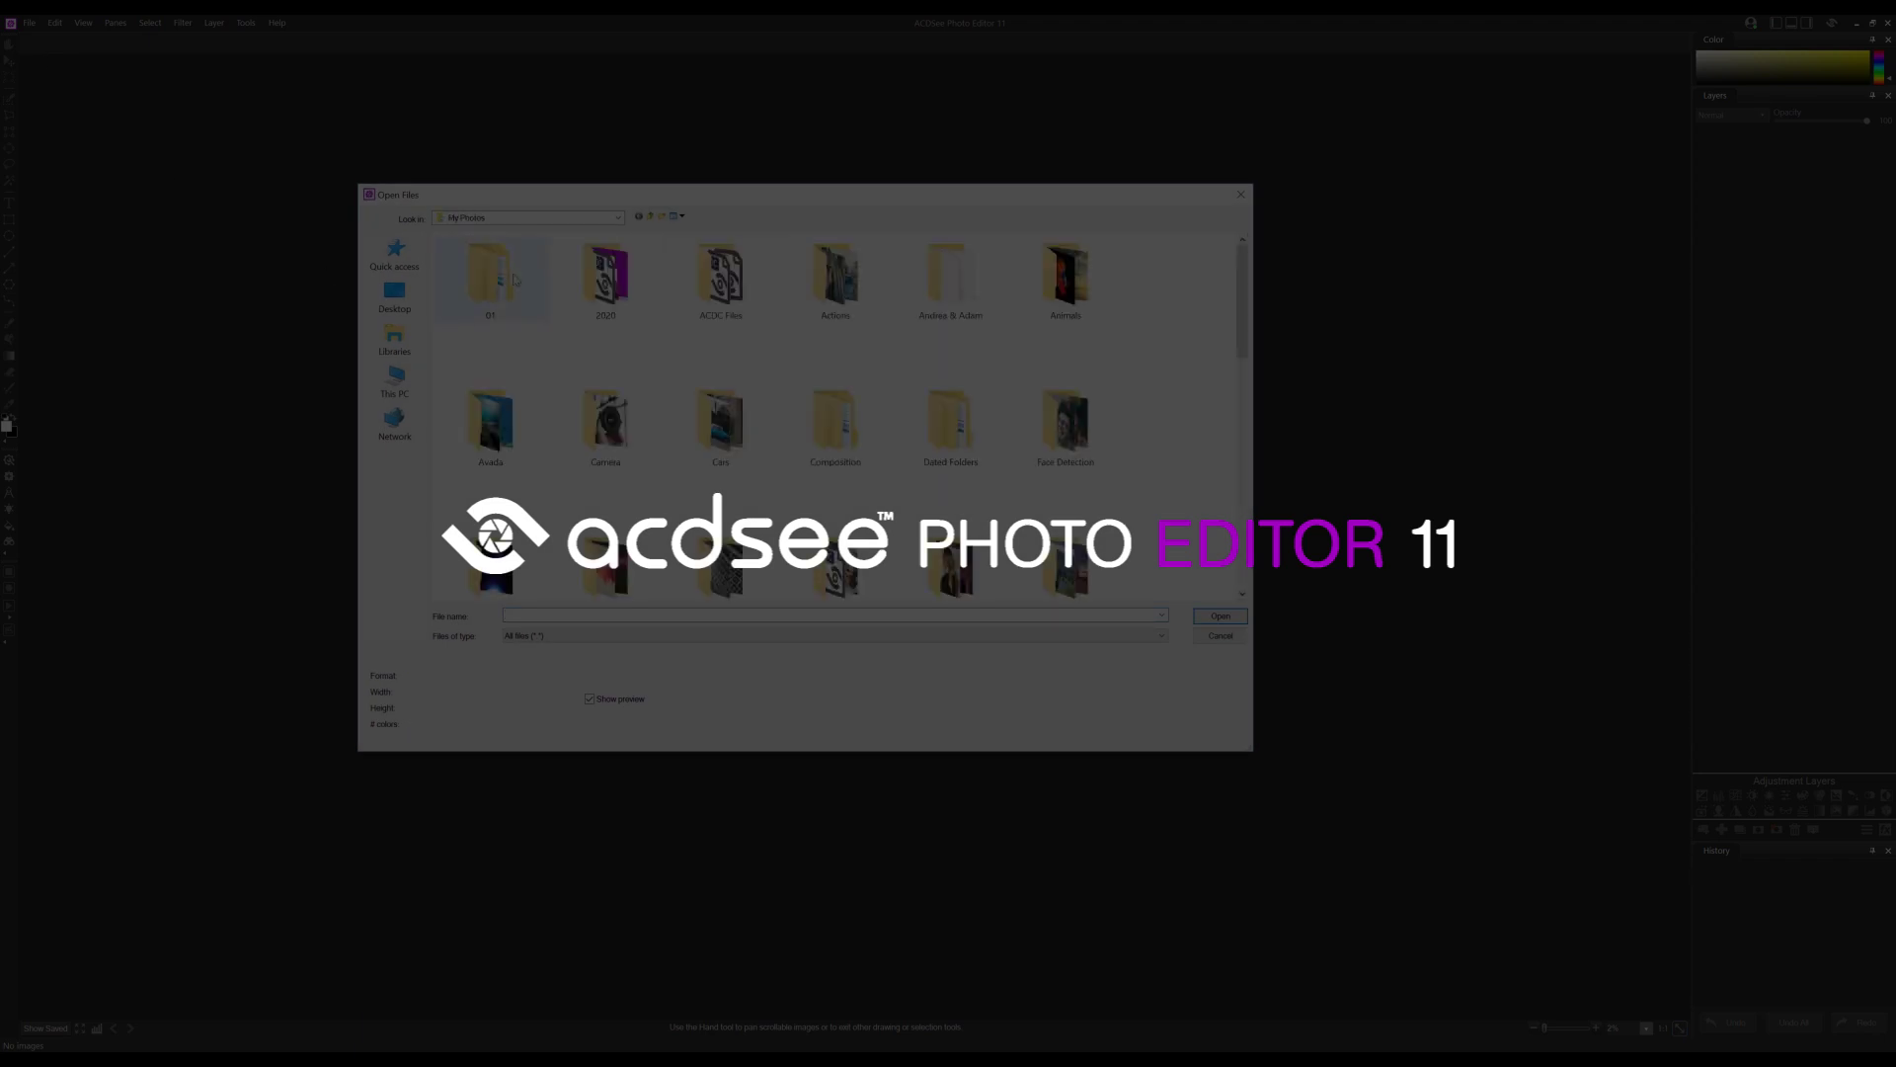
{"action": "double_click", "coordinate": [1066, 277]}
{"action": "scroll", "coordinate": [818, 359], "scroll_direction": "down", "scroll_amount": 6}
{"action": "scroll", "coordinate": [818, 358], "scroll_direction": "up", "scroll_amount": 2}
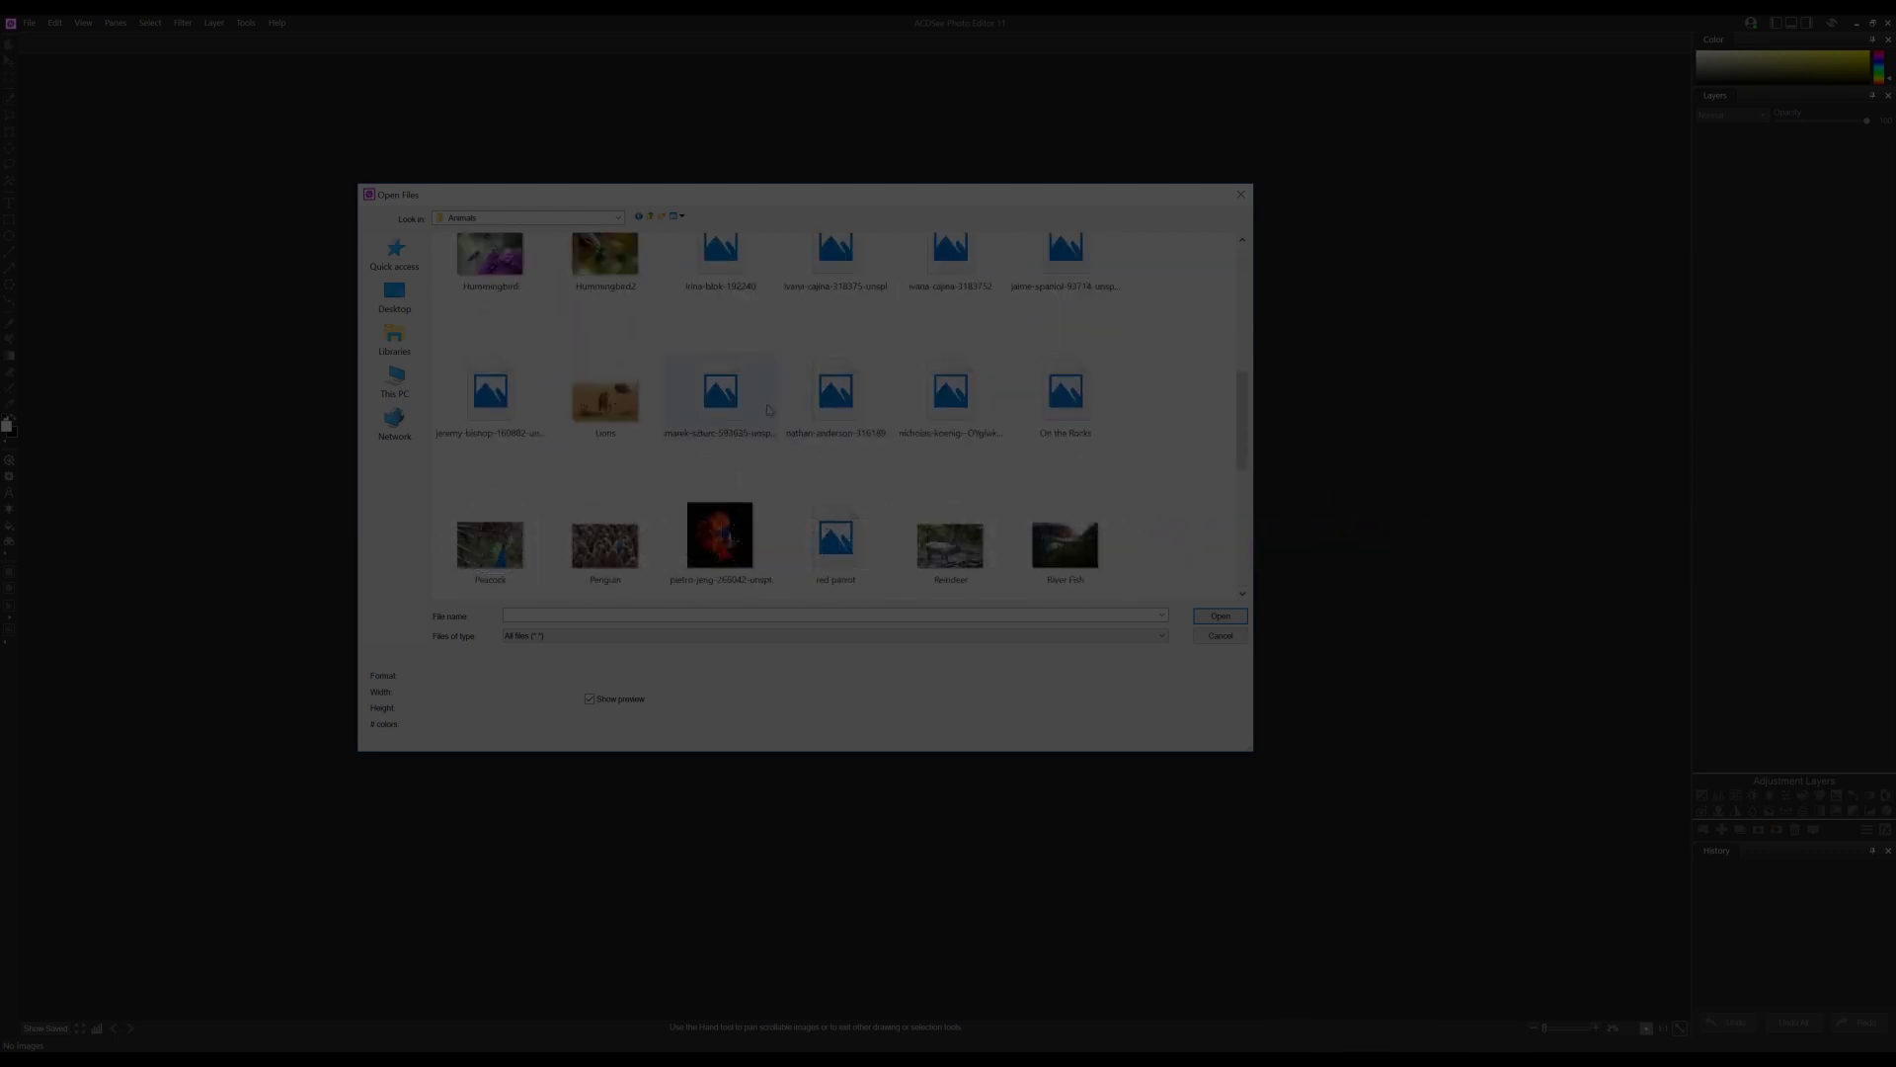
{"action": "scroll", "coordinate": [818, 359], "scroll_direction": "down", "scroll_amount": 2}
{"action": "left_click", "coordinate": [718, 322]}
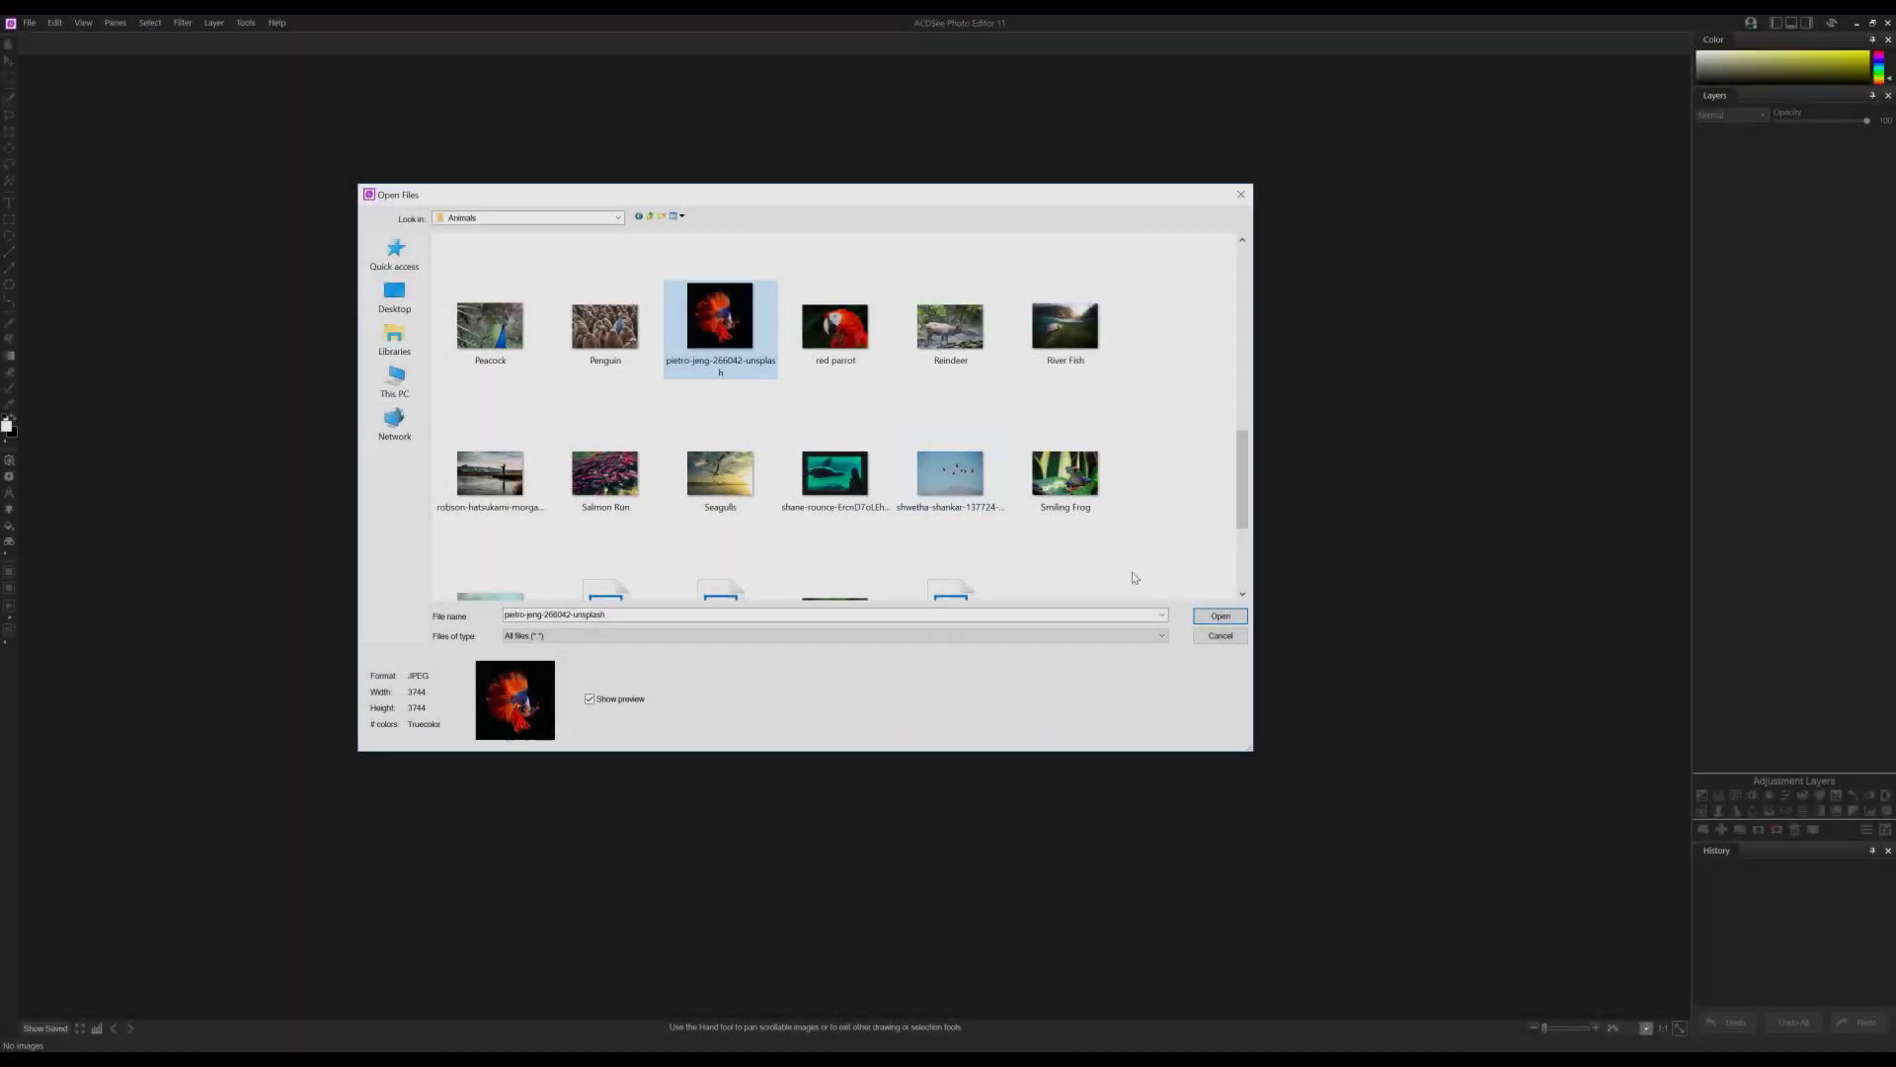
{"action": "double_click", "coordinate": [718, 322]}
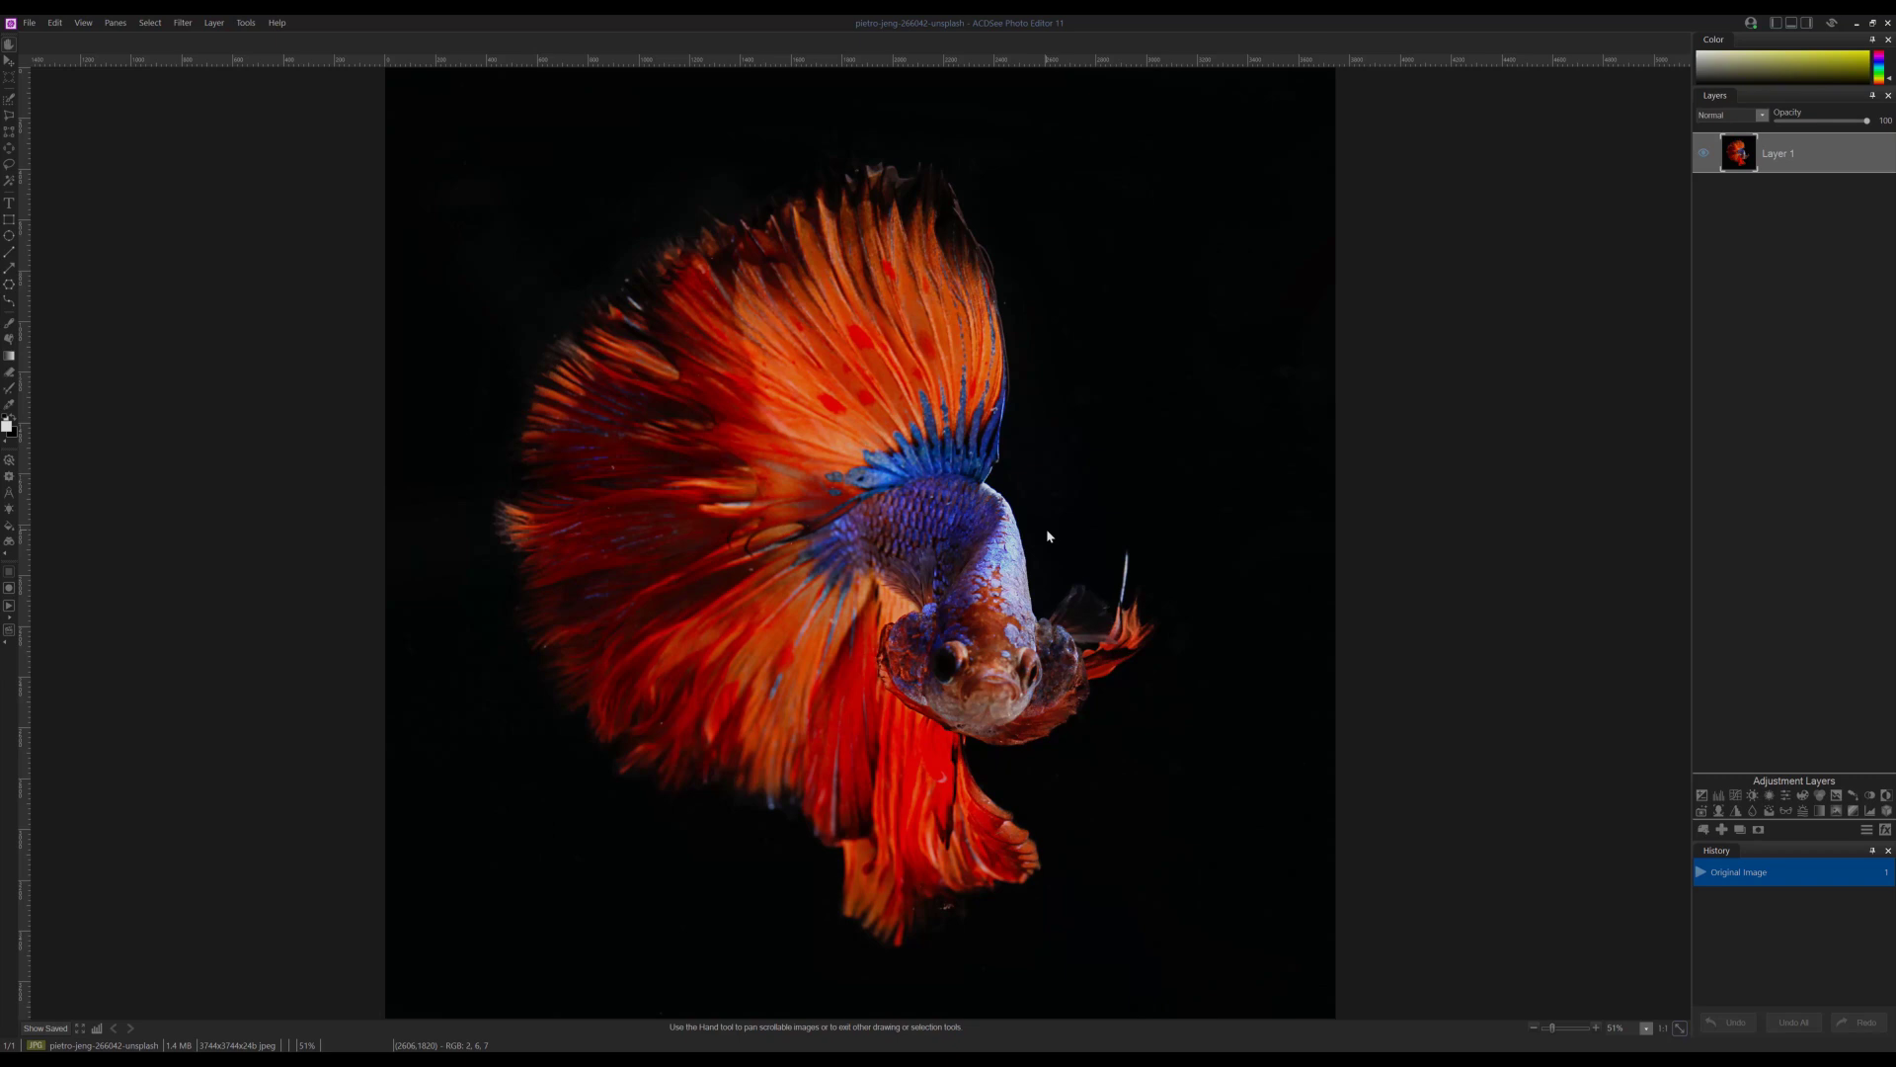
Zoom out and drag the canvas edges outward on all four sides with Resize Canvas
{"action": "left_click", "coordinate": [1534, 1027]}
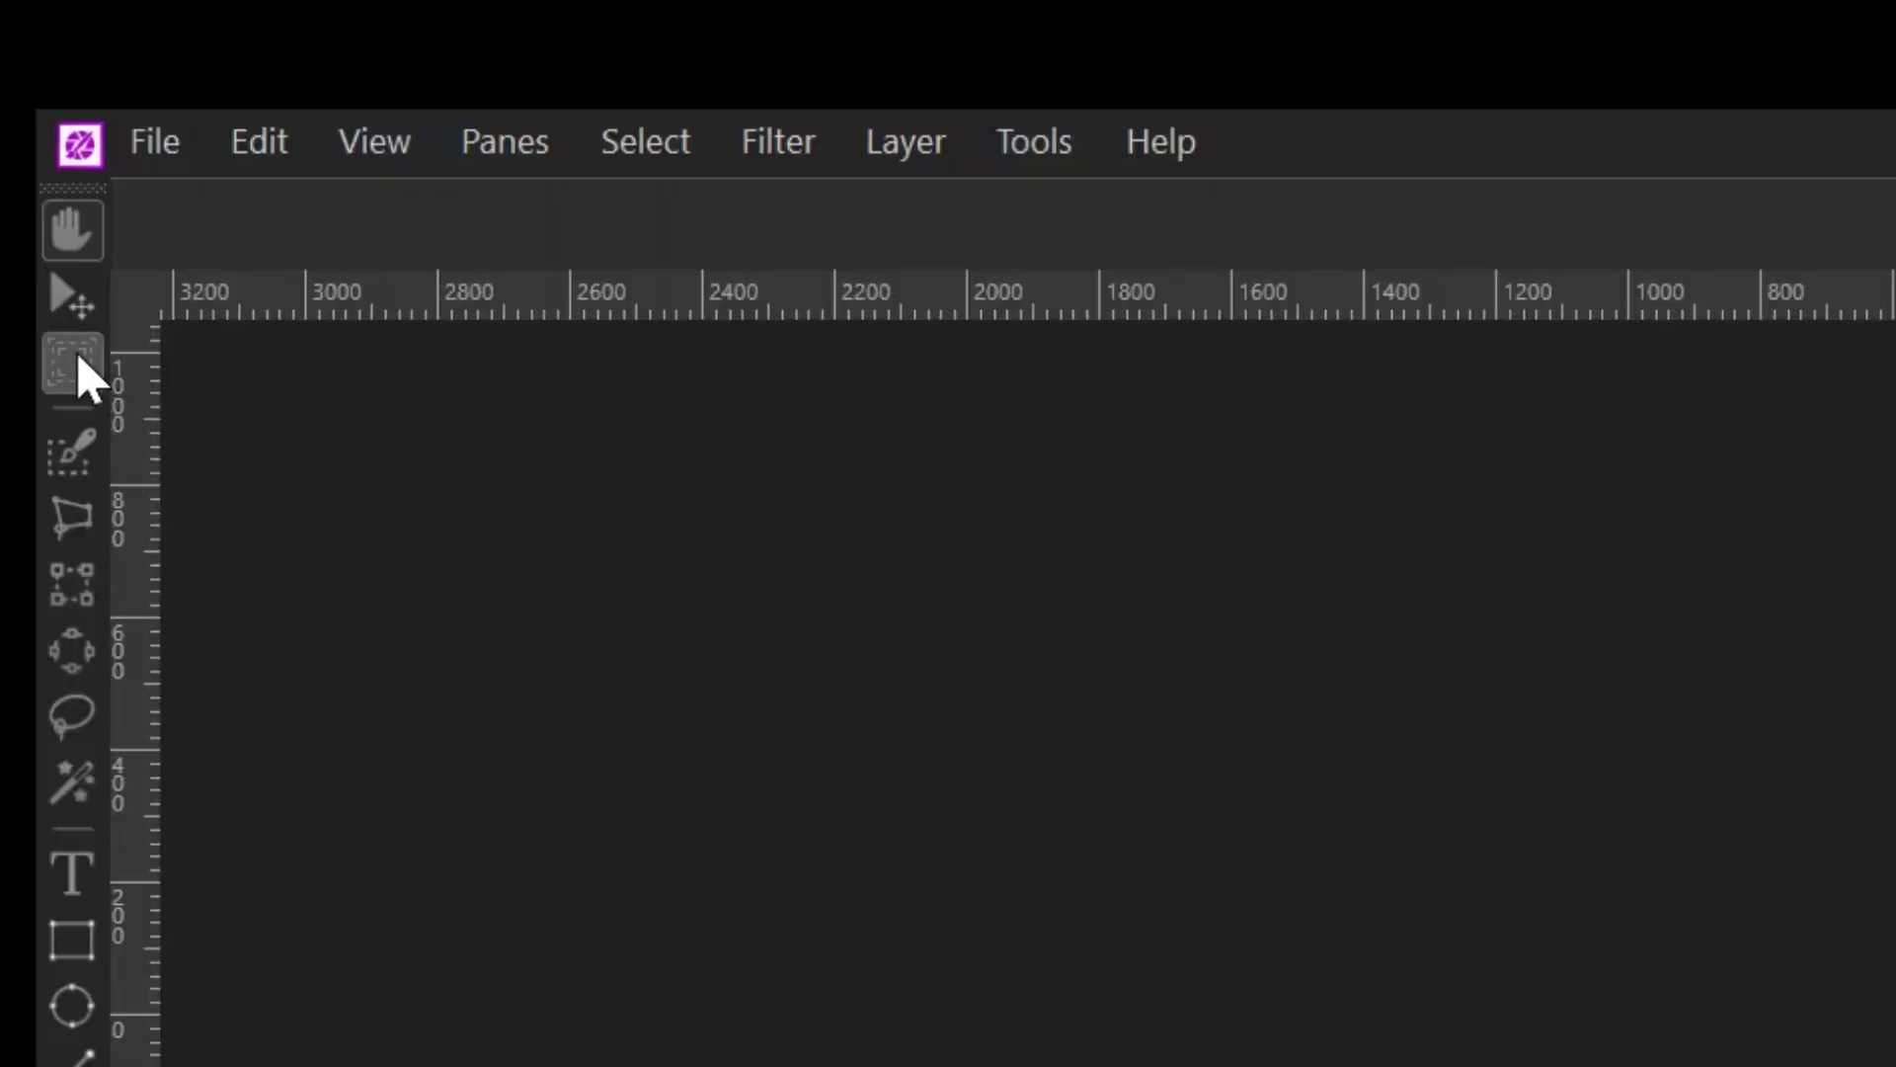
{"action": "left_click", "coordinate": [85, 377]}
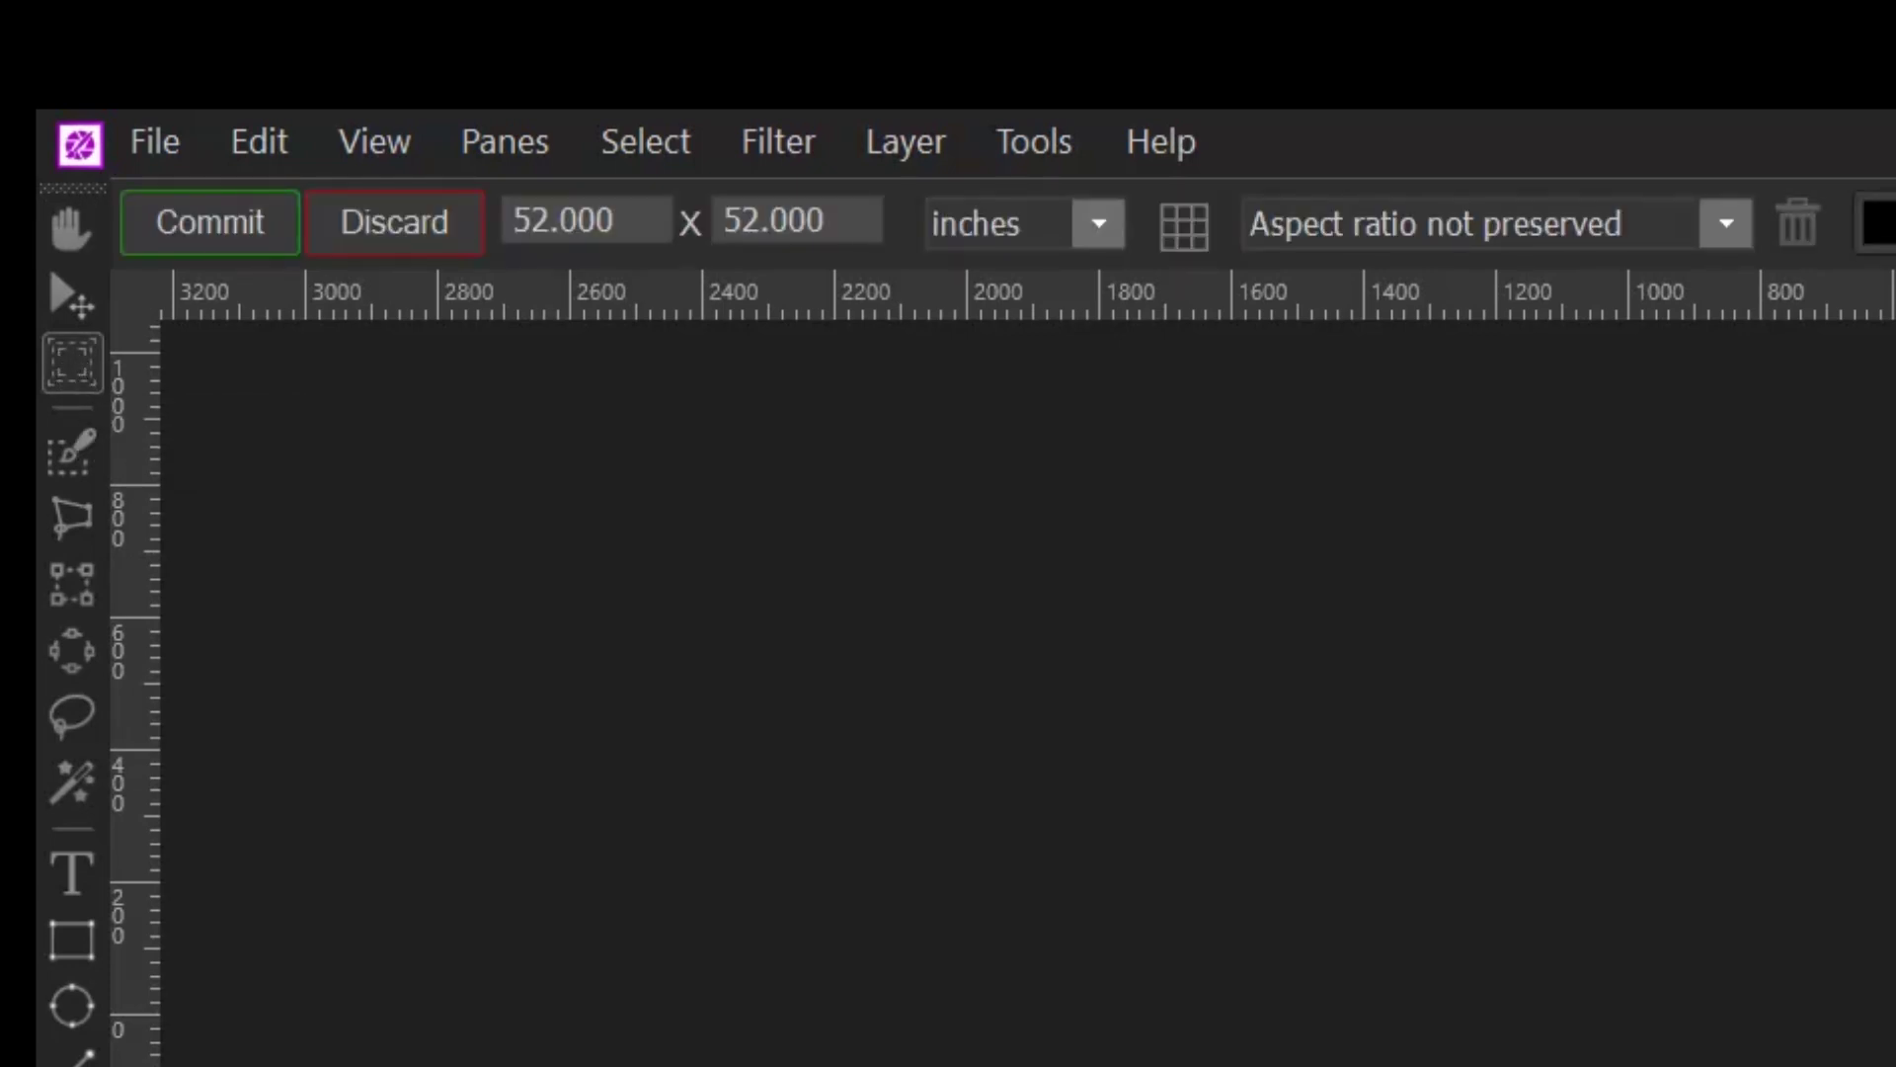
{"action": "left_click_drag", "start_coordinate": [555, 542], "coordinate": [229, 542]}
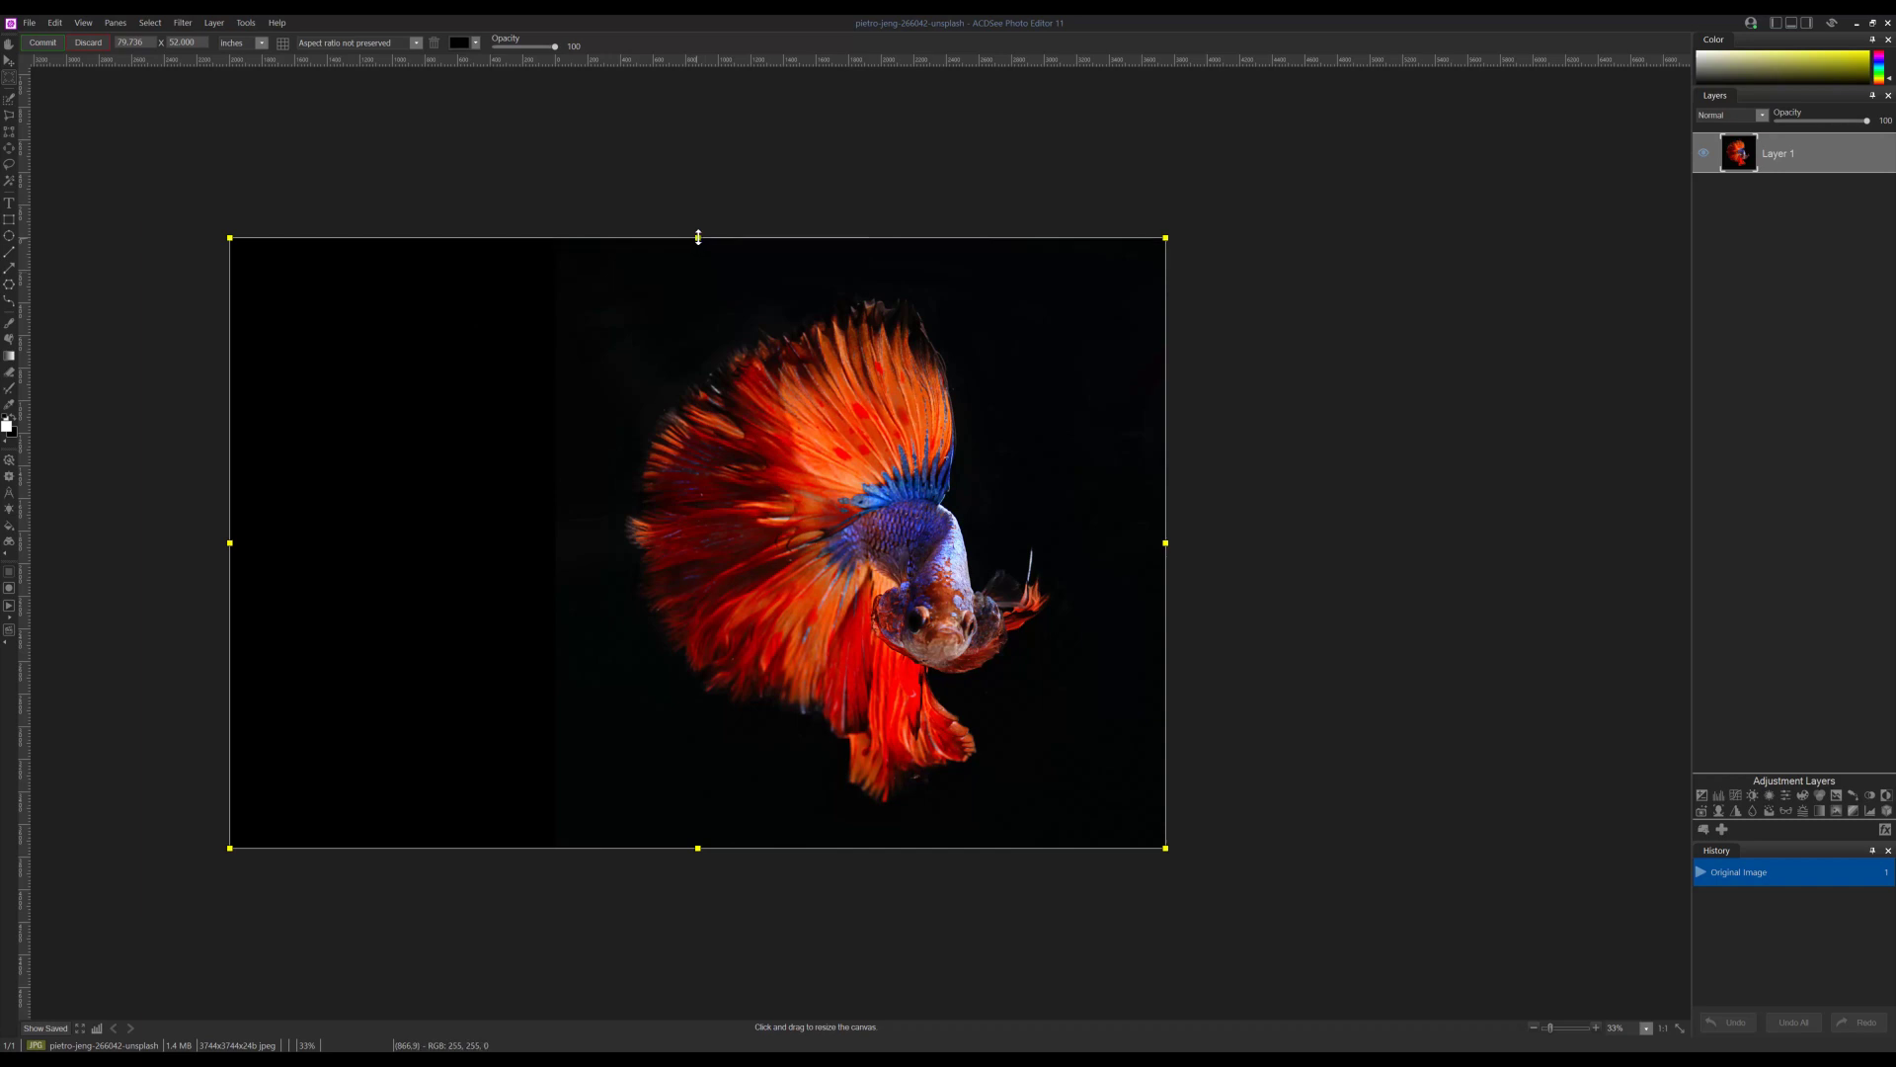
{"action": "left_click_drag", "start_coordinate": [698, 237], "coordinate": [698, 100]}
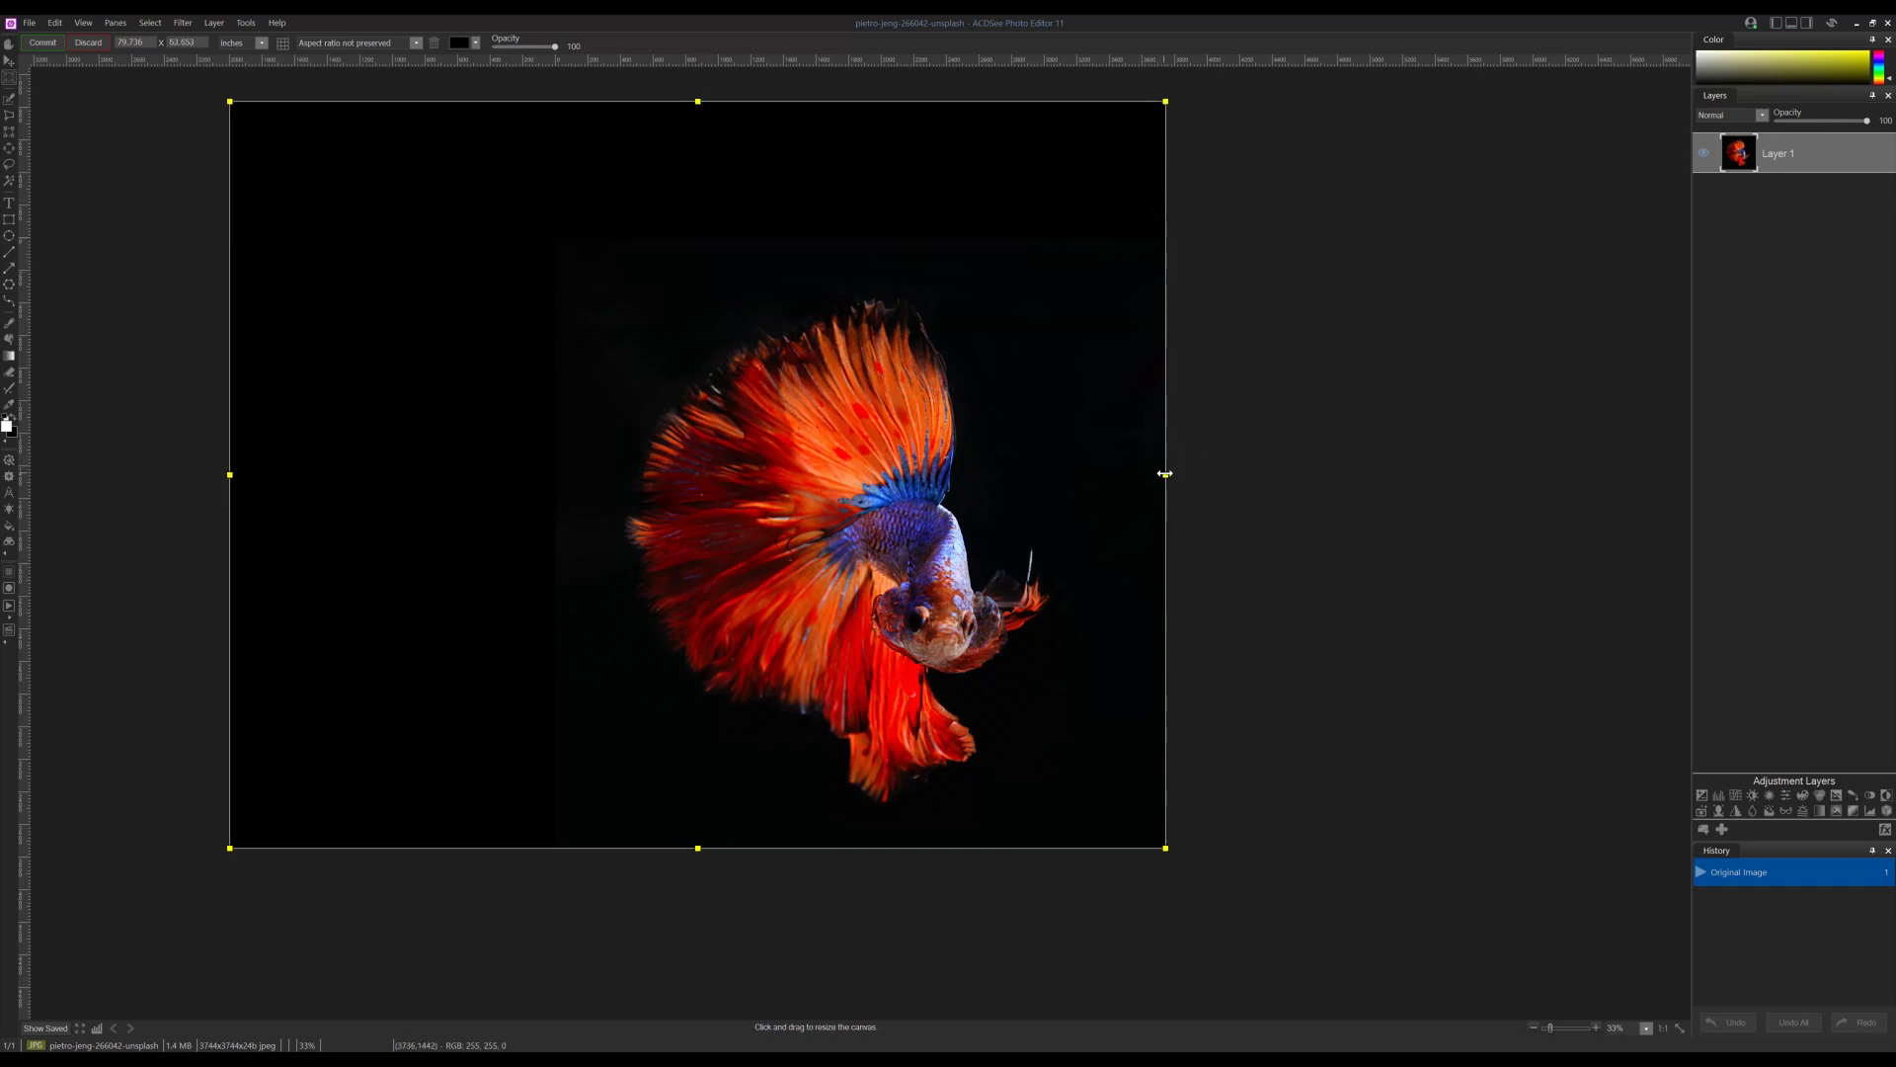
{"action": "left_click_drag", "start_coordinate": [1167, 475], "coordinate": [1559, 478]}
{"action": "left_click_drag", "start_coordinate": [898, 848], "coordinate": [899, 994]}
Set the canvas to 9000 x 6000 pixels, keeping the black fill
{"action": "left_click", "coordinate": [912, 114]}
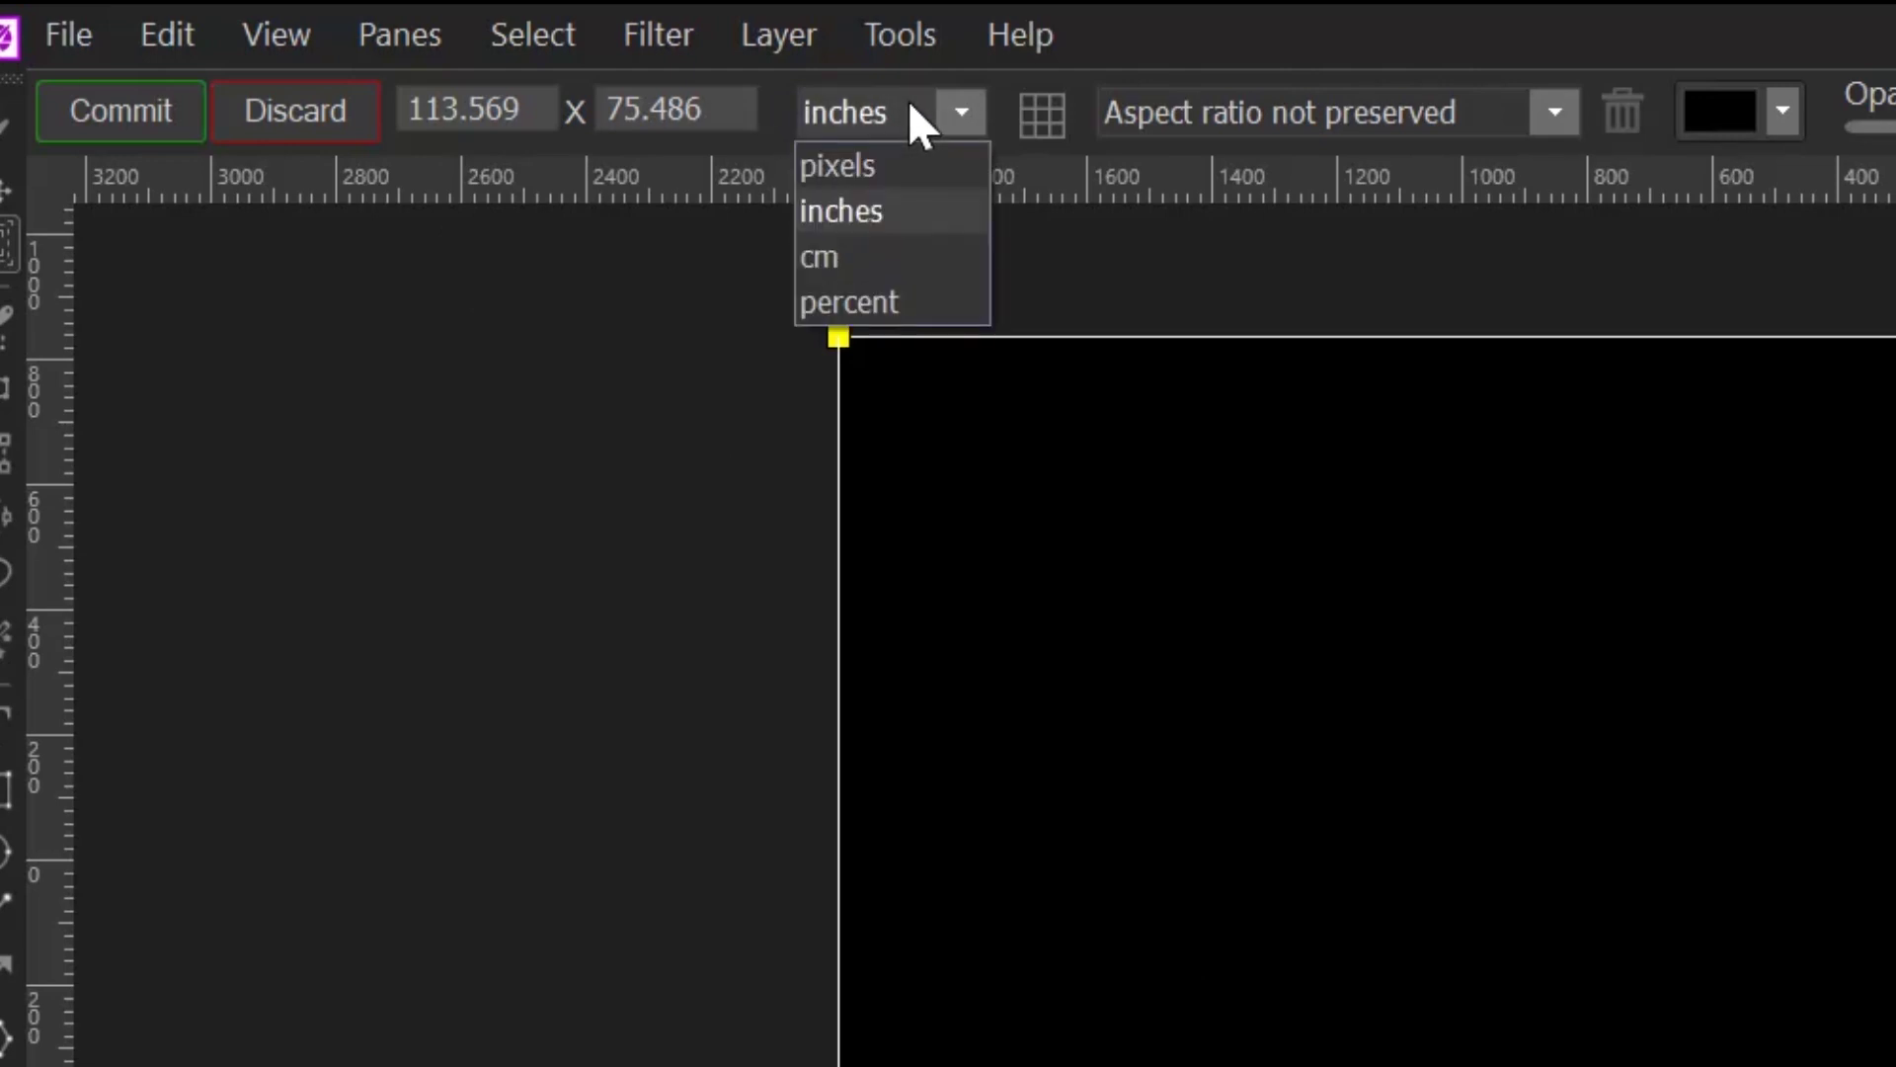
{"action": "left_click", "coordinate": [874, 164]}
{"action": "double_click", "coordinate": [514, 123]}
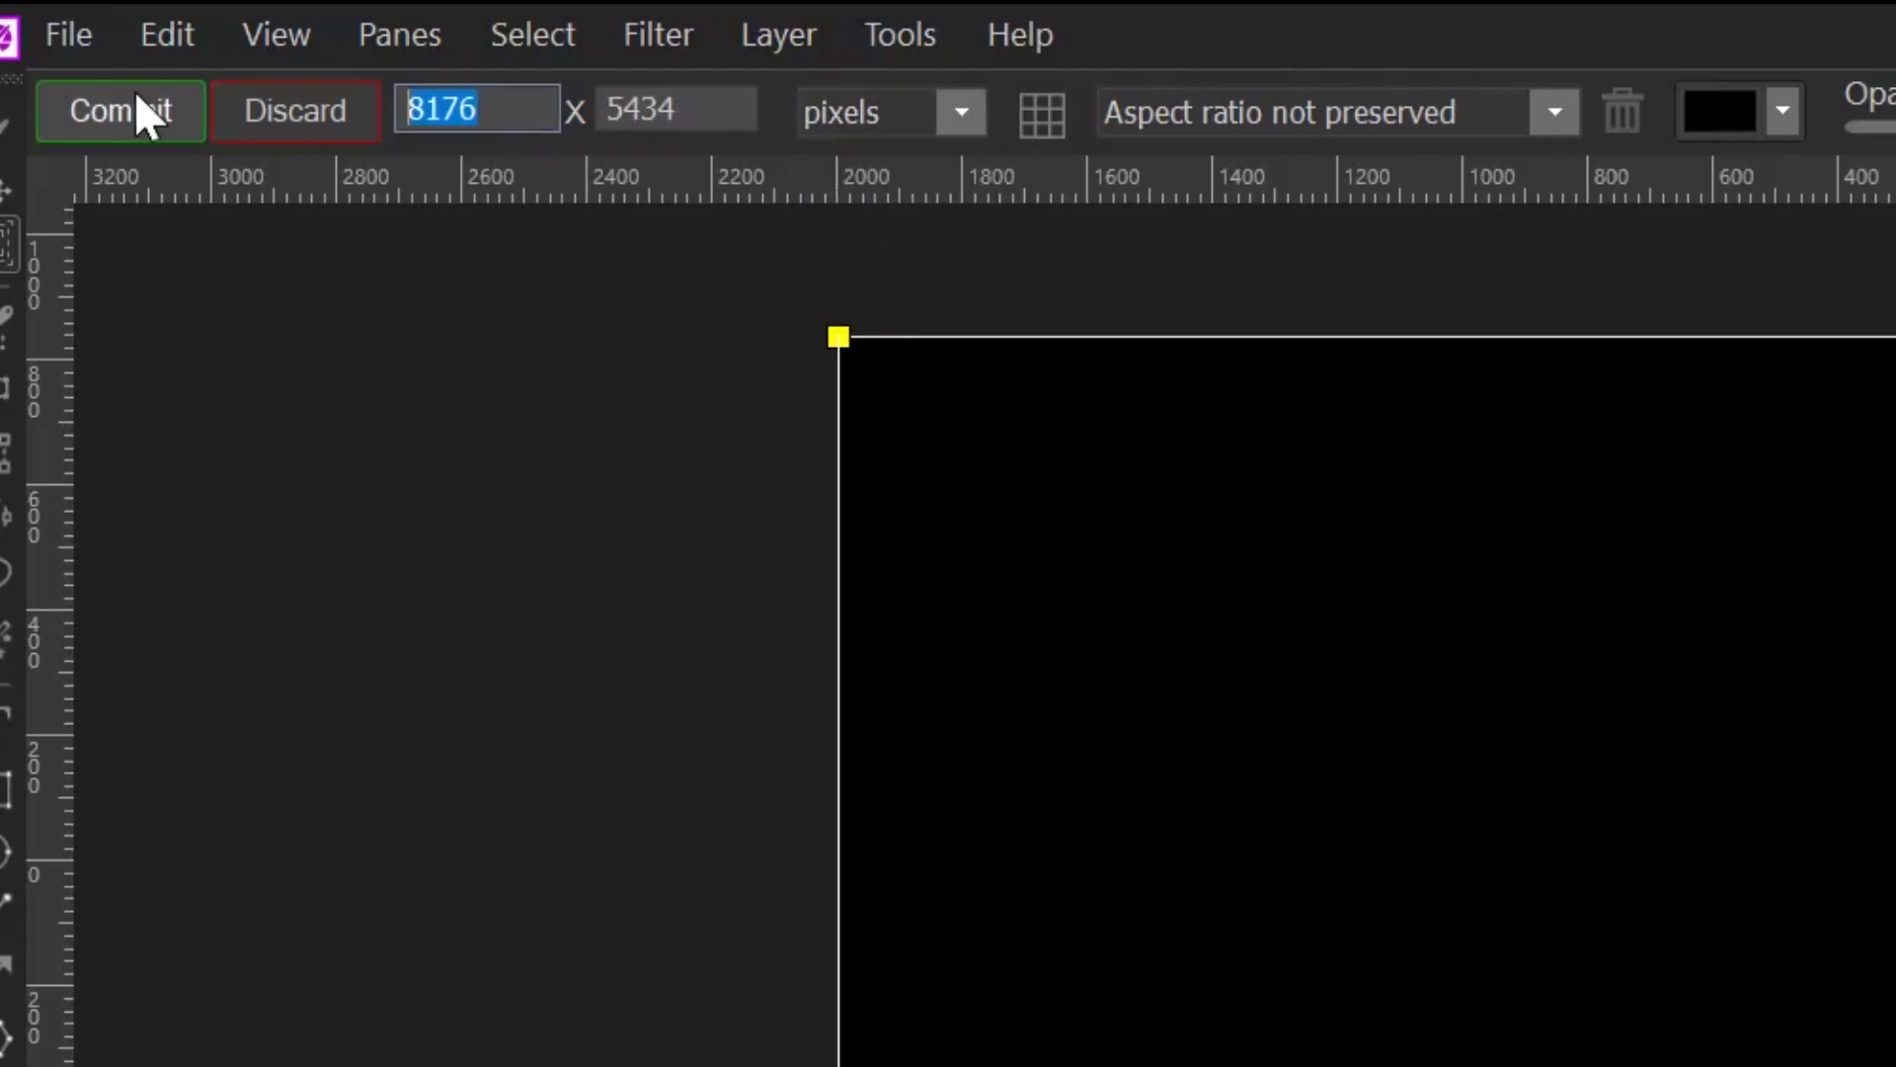
{"action": "type", "text": "9000"}
{"action": "key", "text": "Tab"}
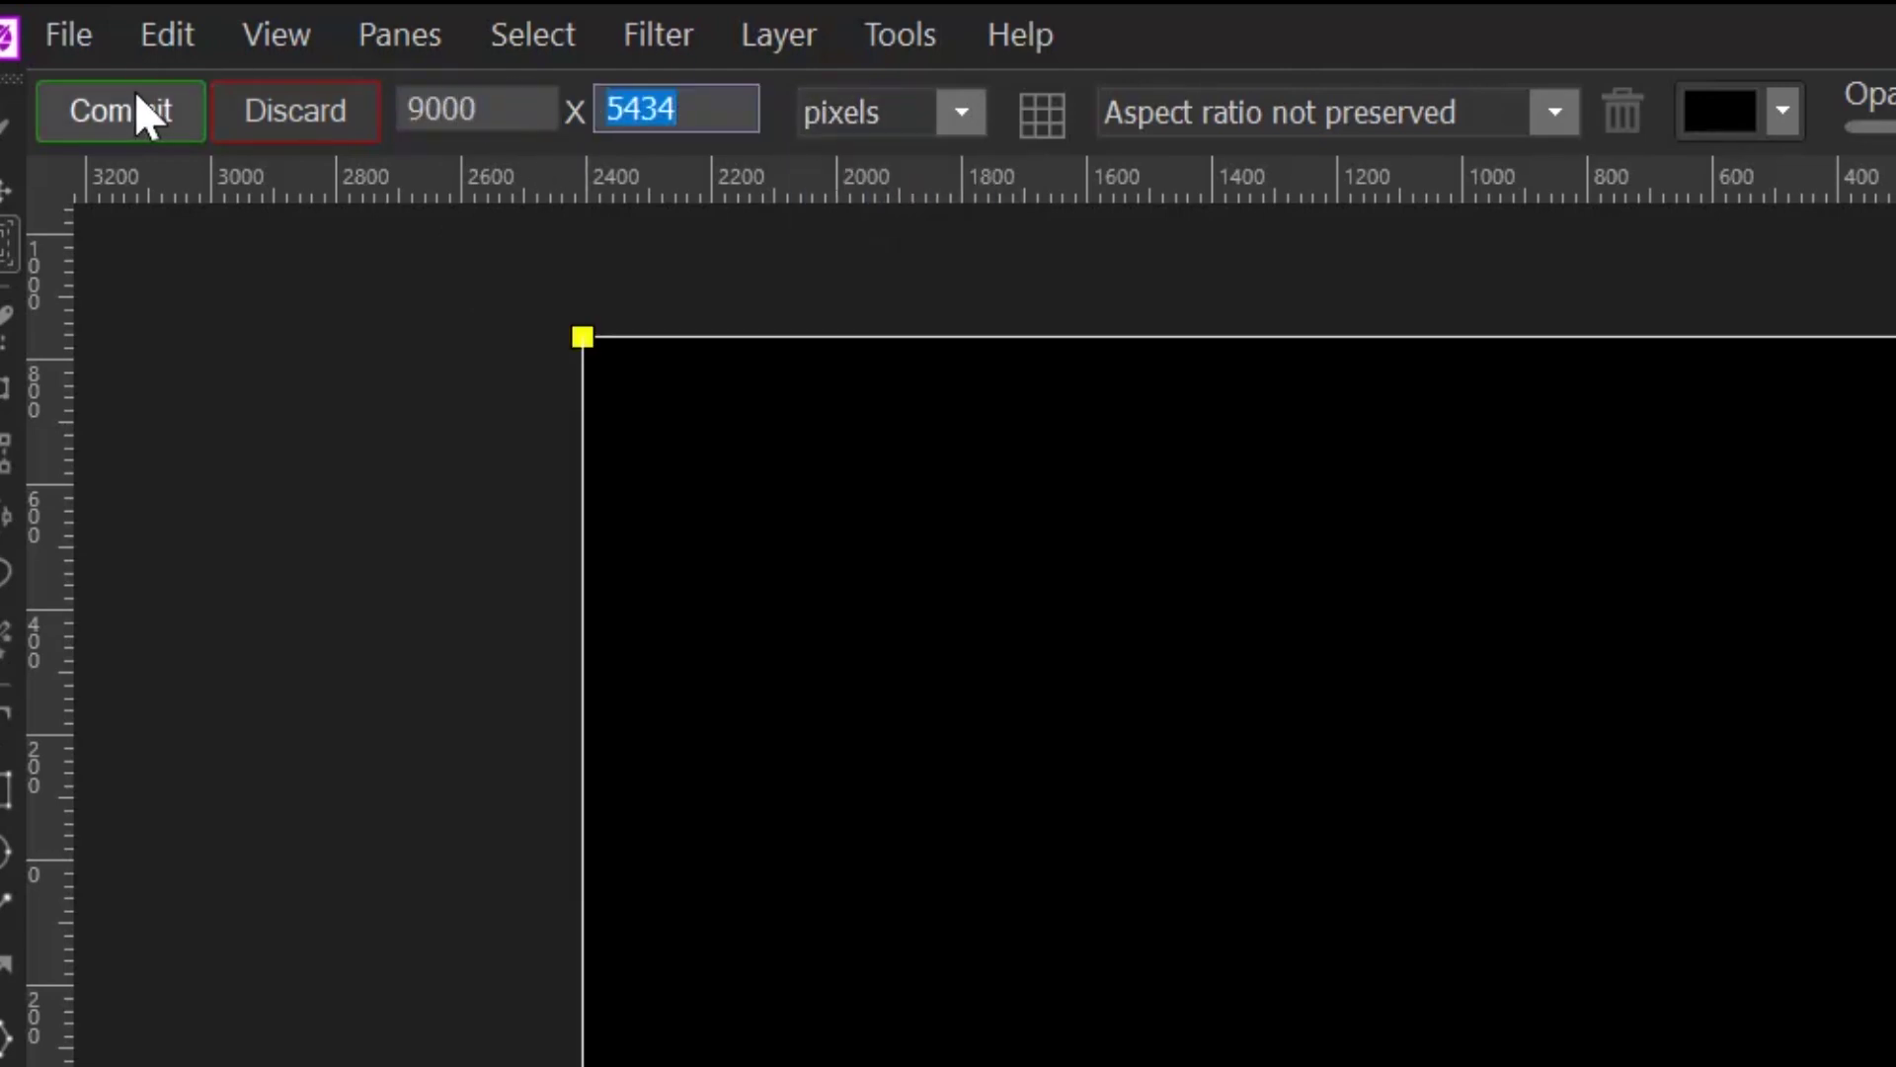
{"action": "type", "text": "6000"}
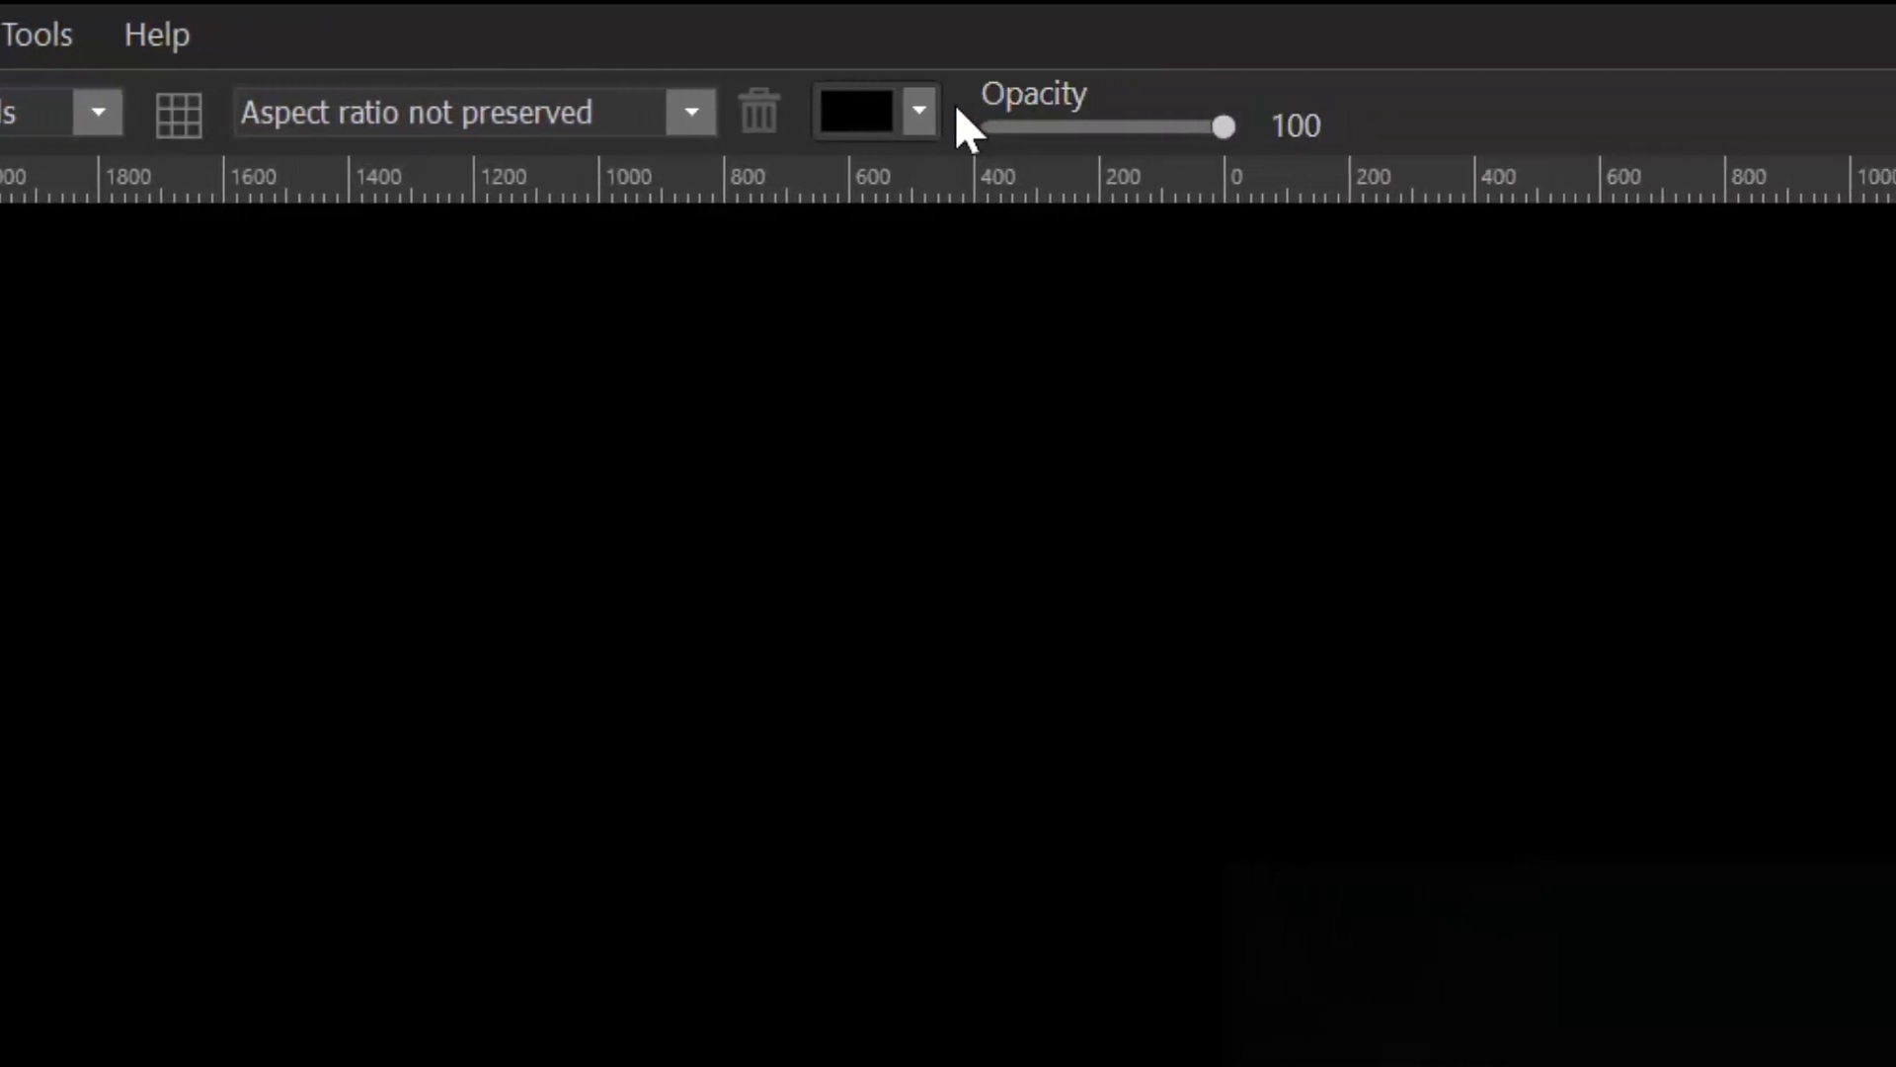
{"action": "left_click", "coordinate": [1368, 112]}
{"action": "left_click", "coordinate": [800, 112]}
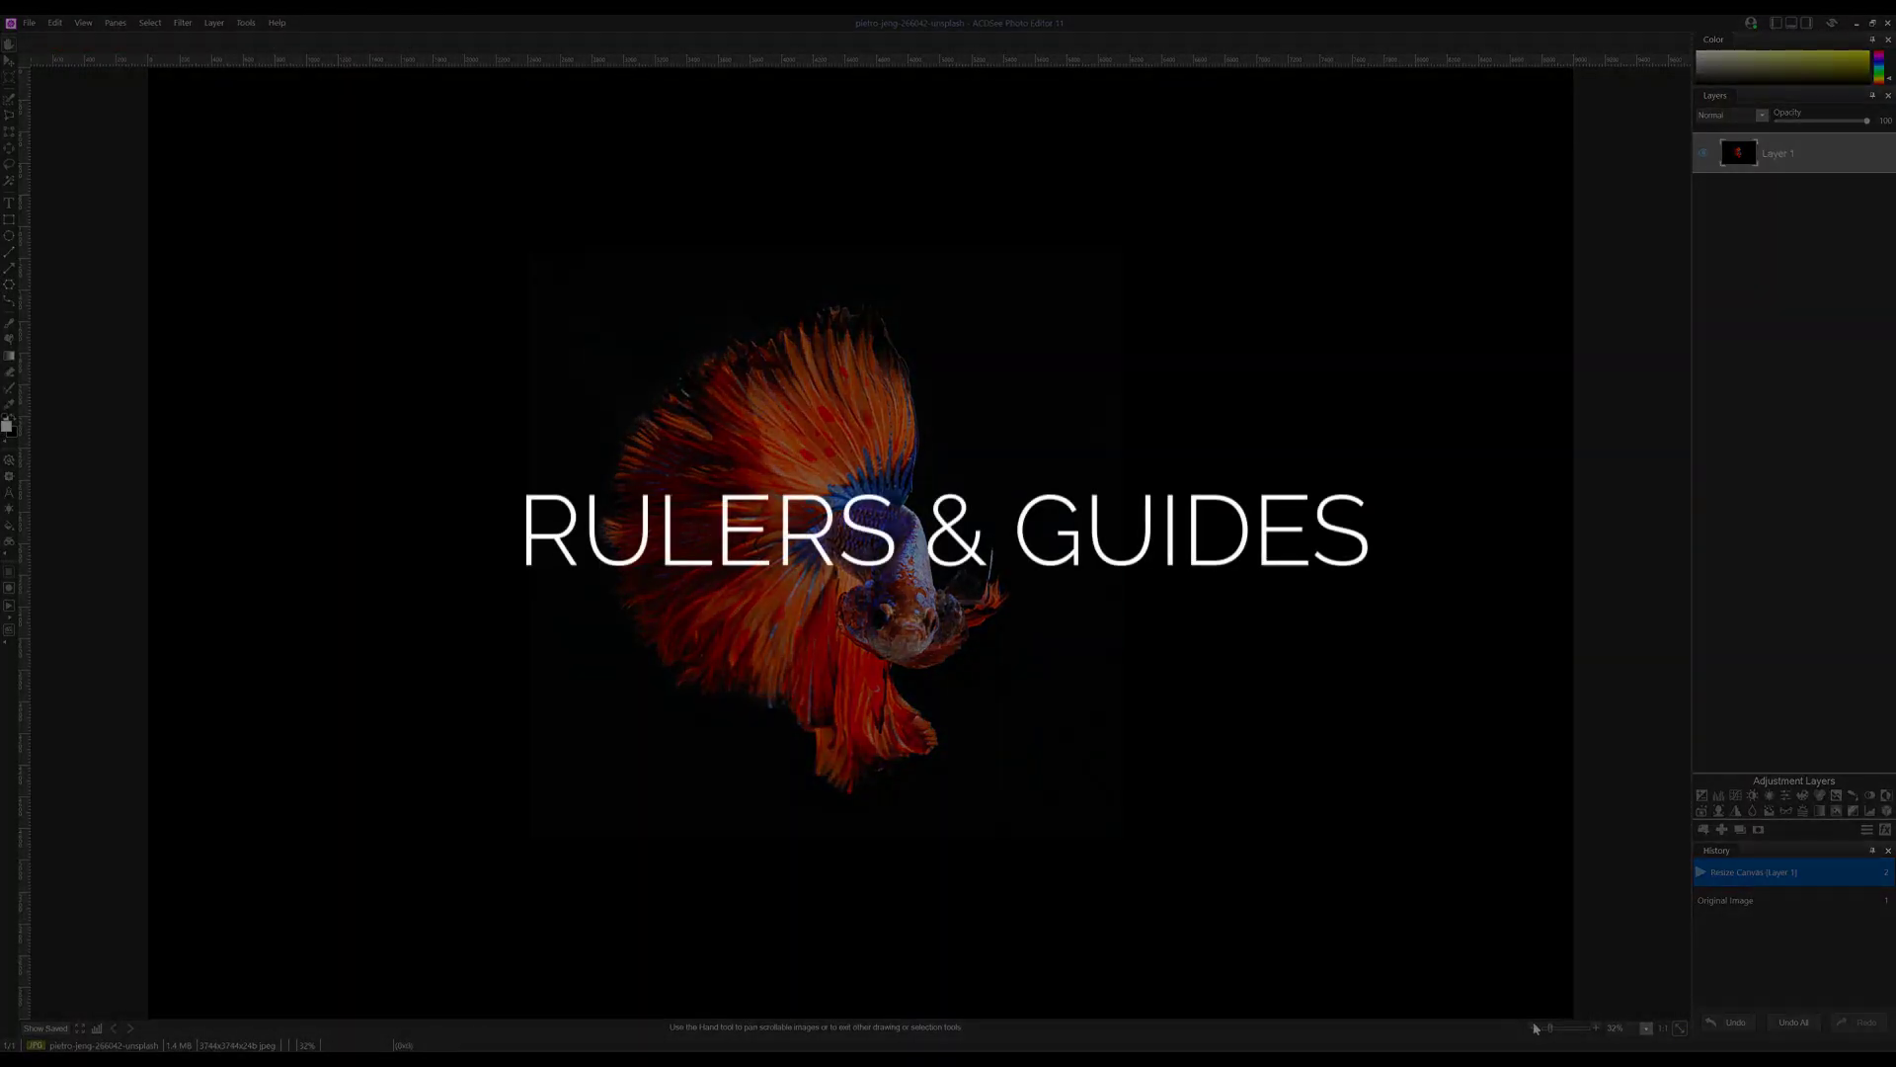
Turn the rulers back on and set their units to inches
{"action": "left_click", "coordinate": [1534, 1027]}
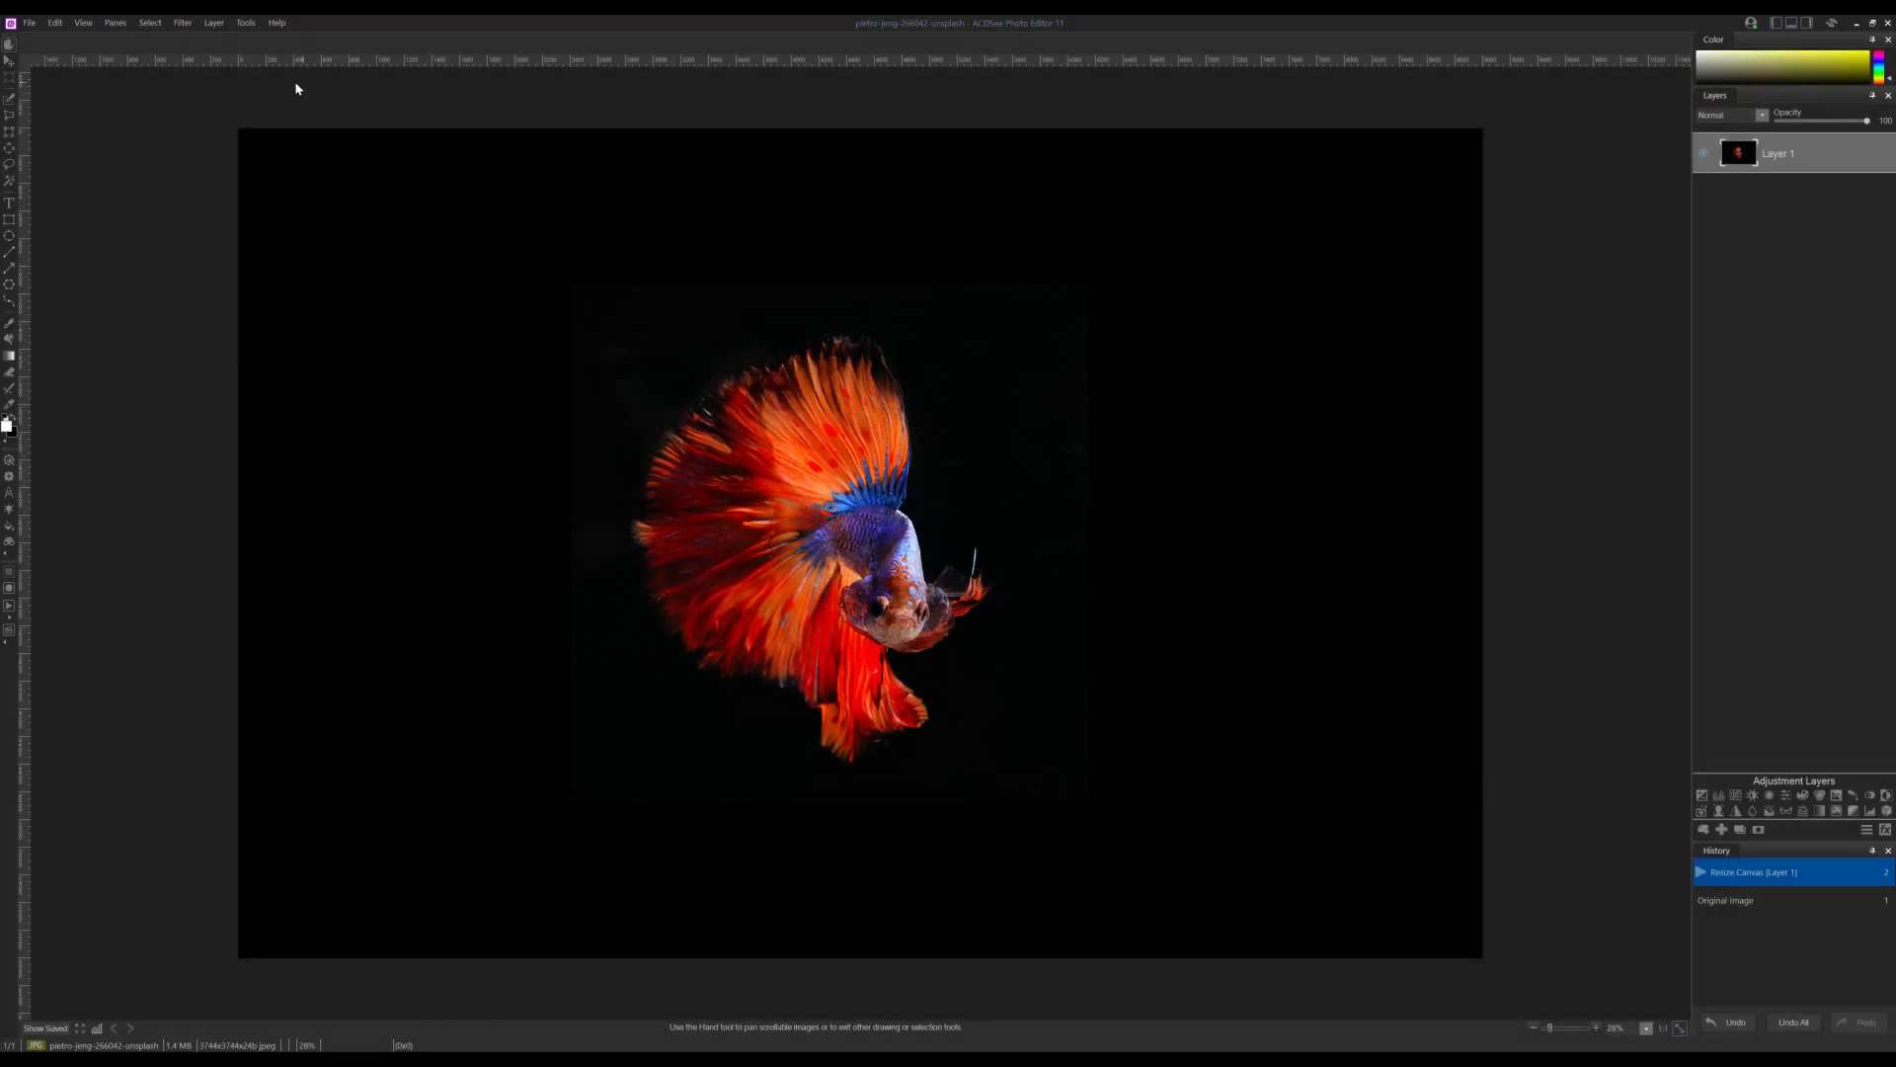
{"action": "left_click", "coordinate": [81, 23]}
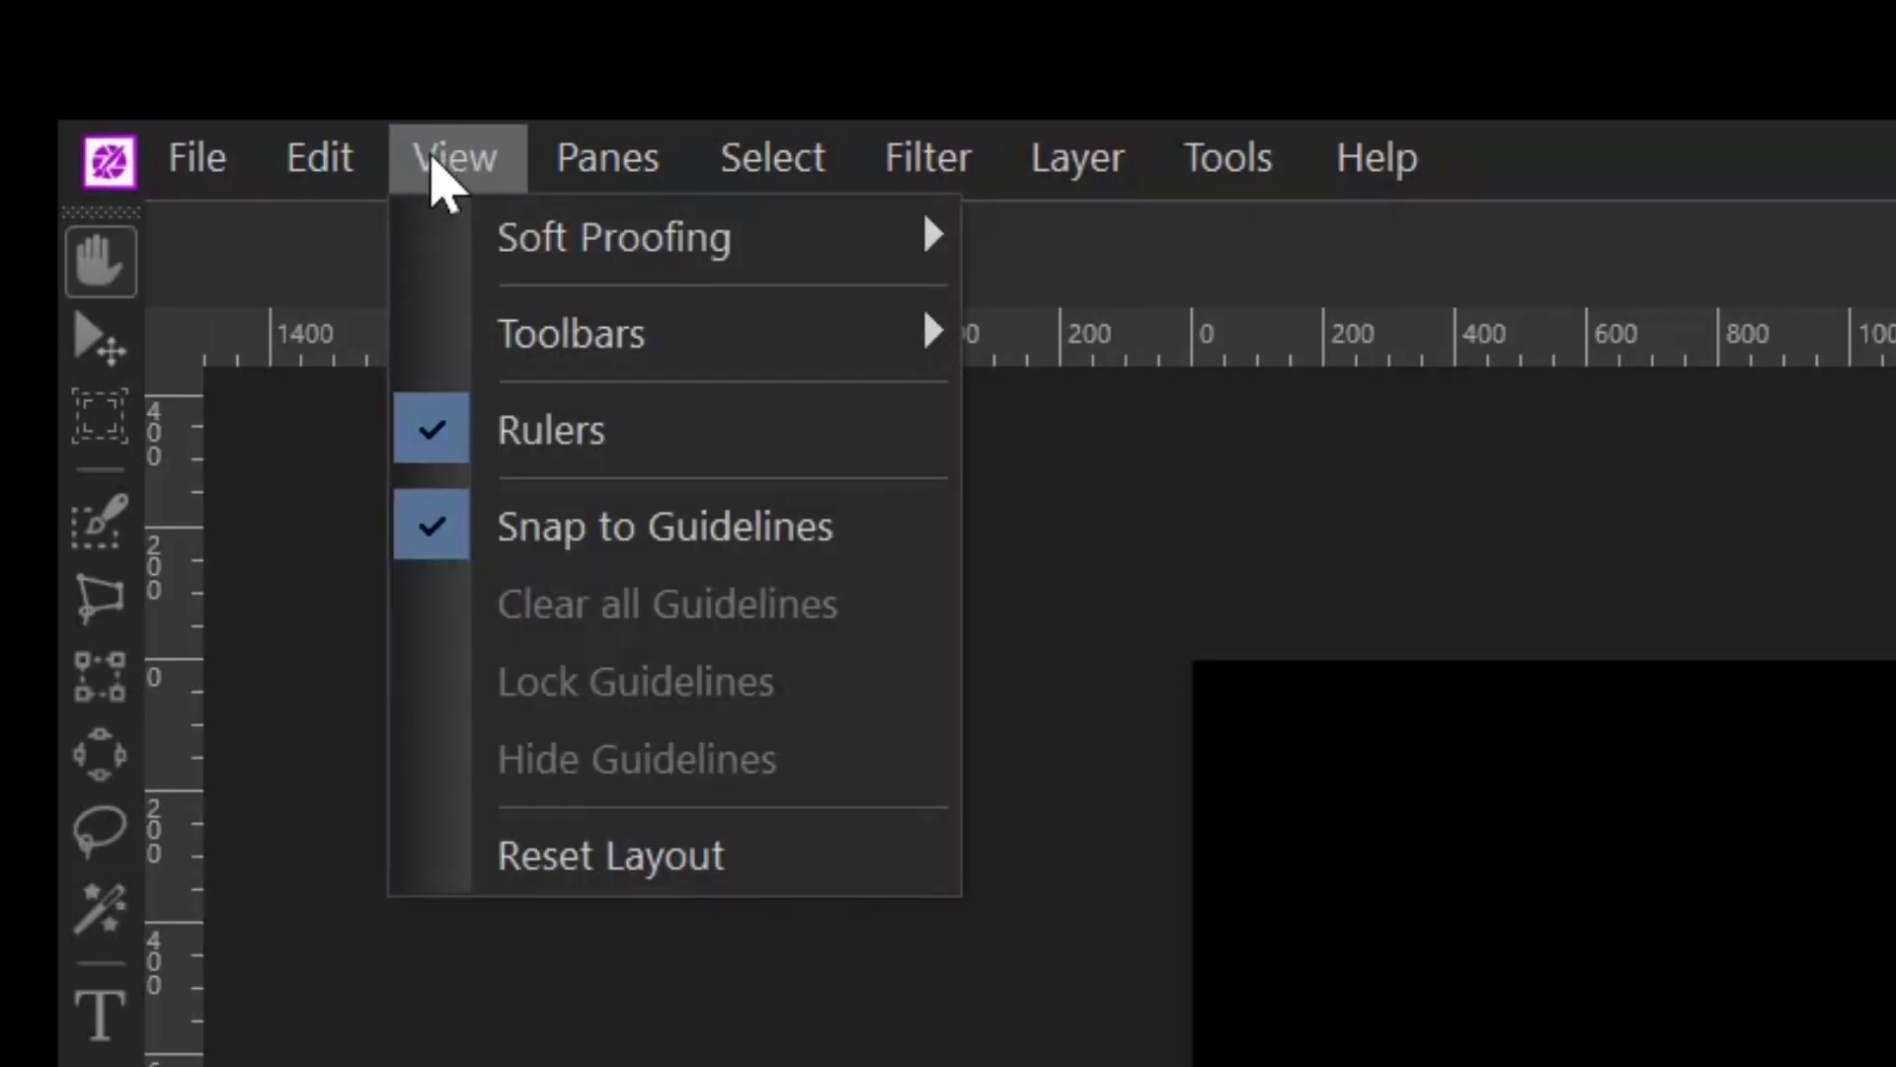
{"action": "left_click", "coordinate": [614, 446]}
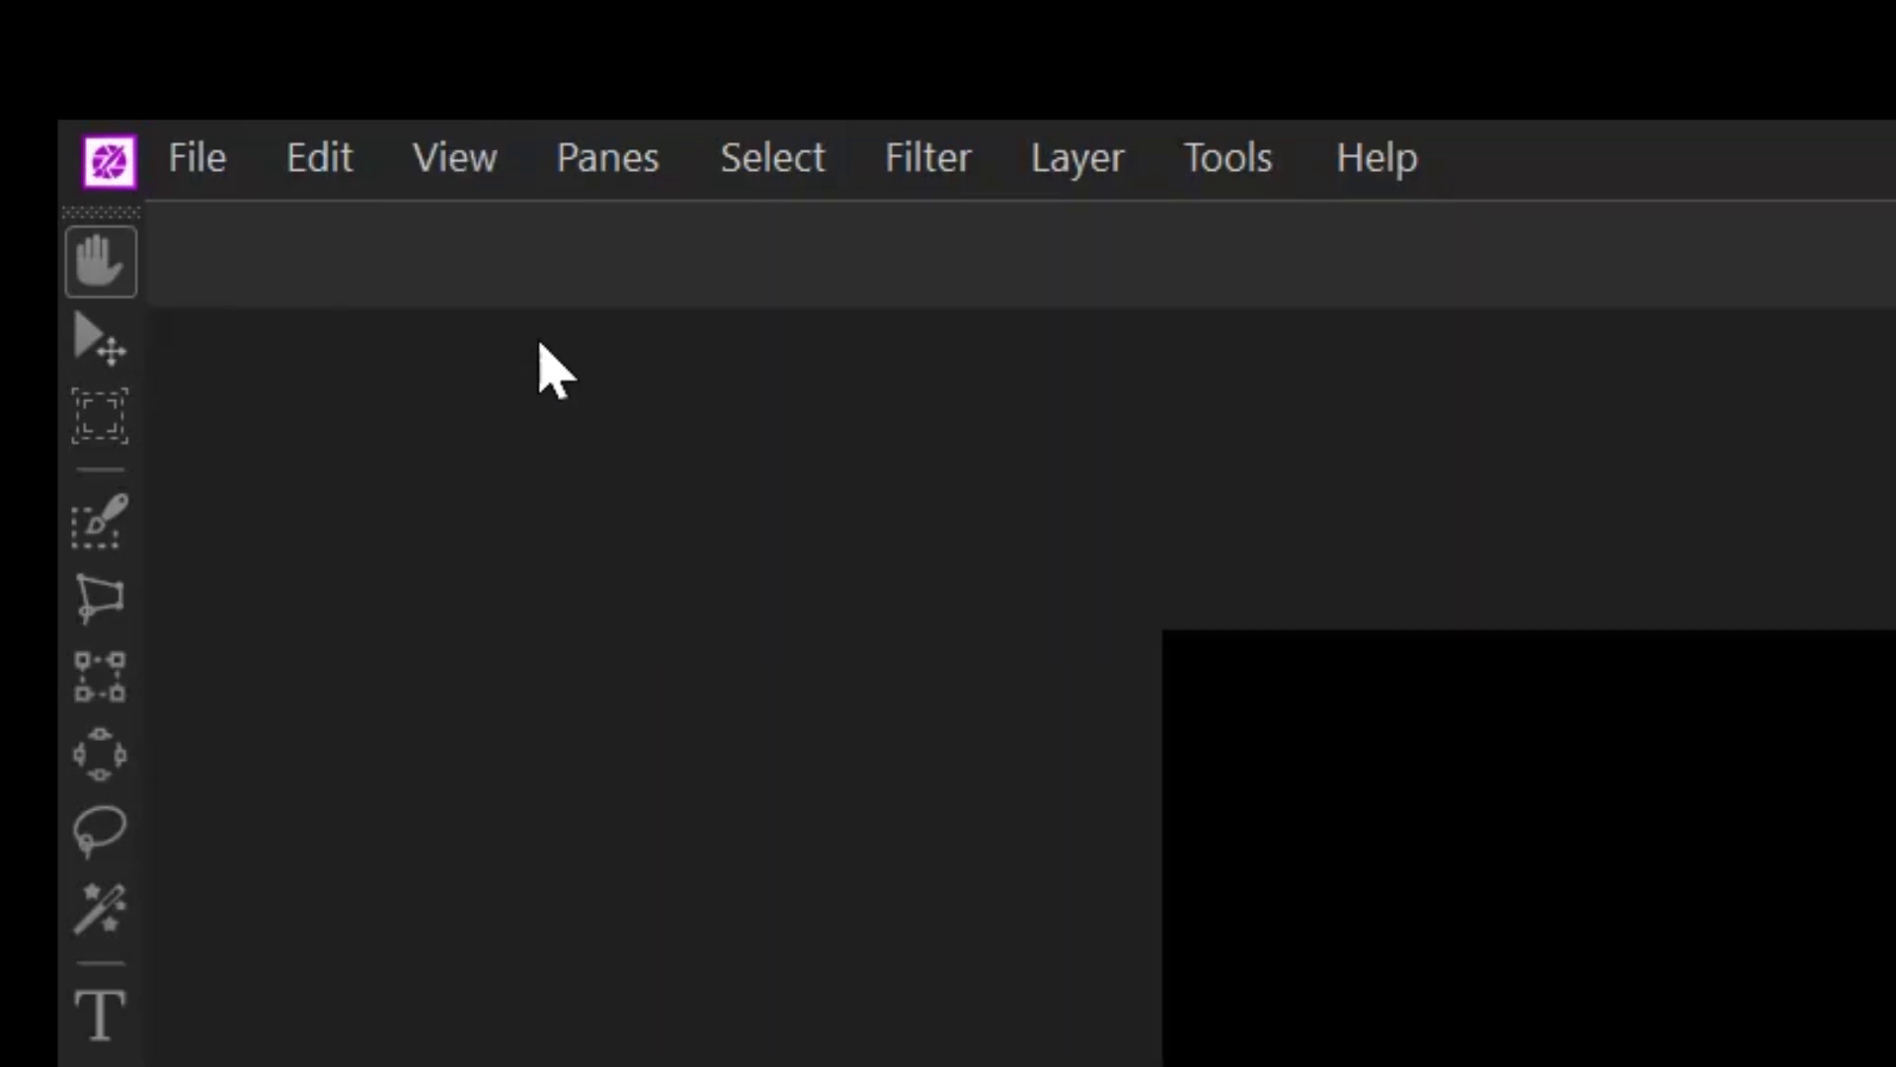
{"action": "left_click", "coordinate": [456, 163]}
{"action": "left_click", "coordinate": [541, 443]}
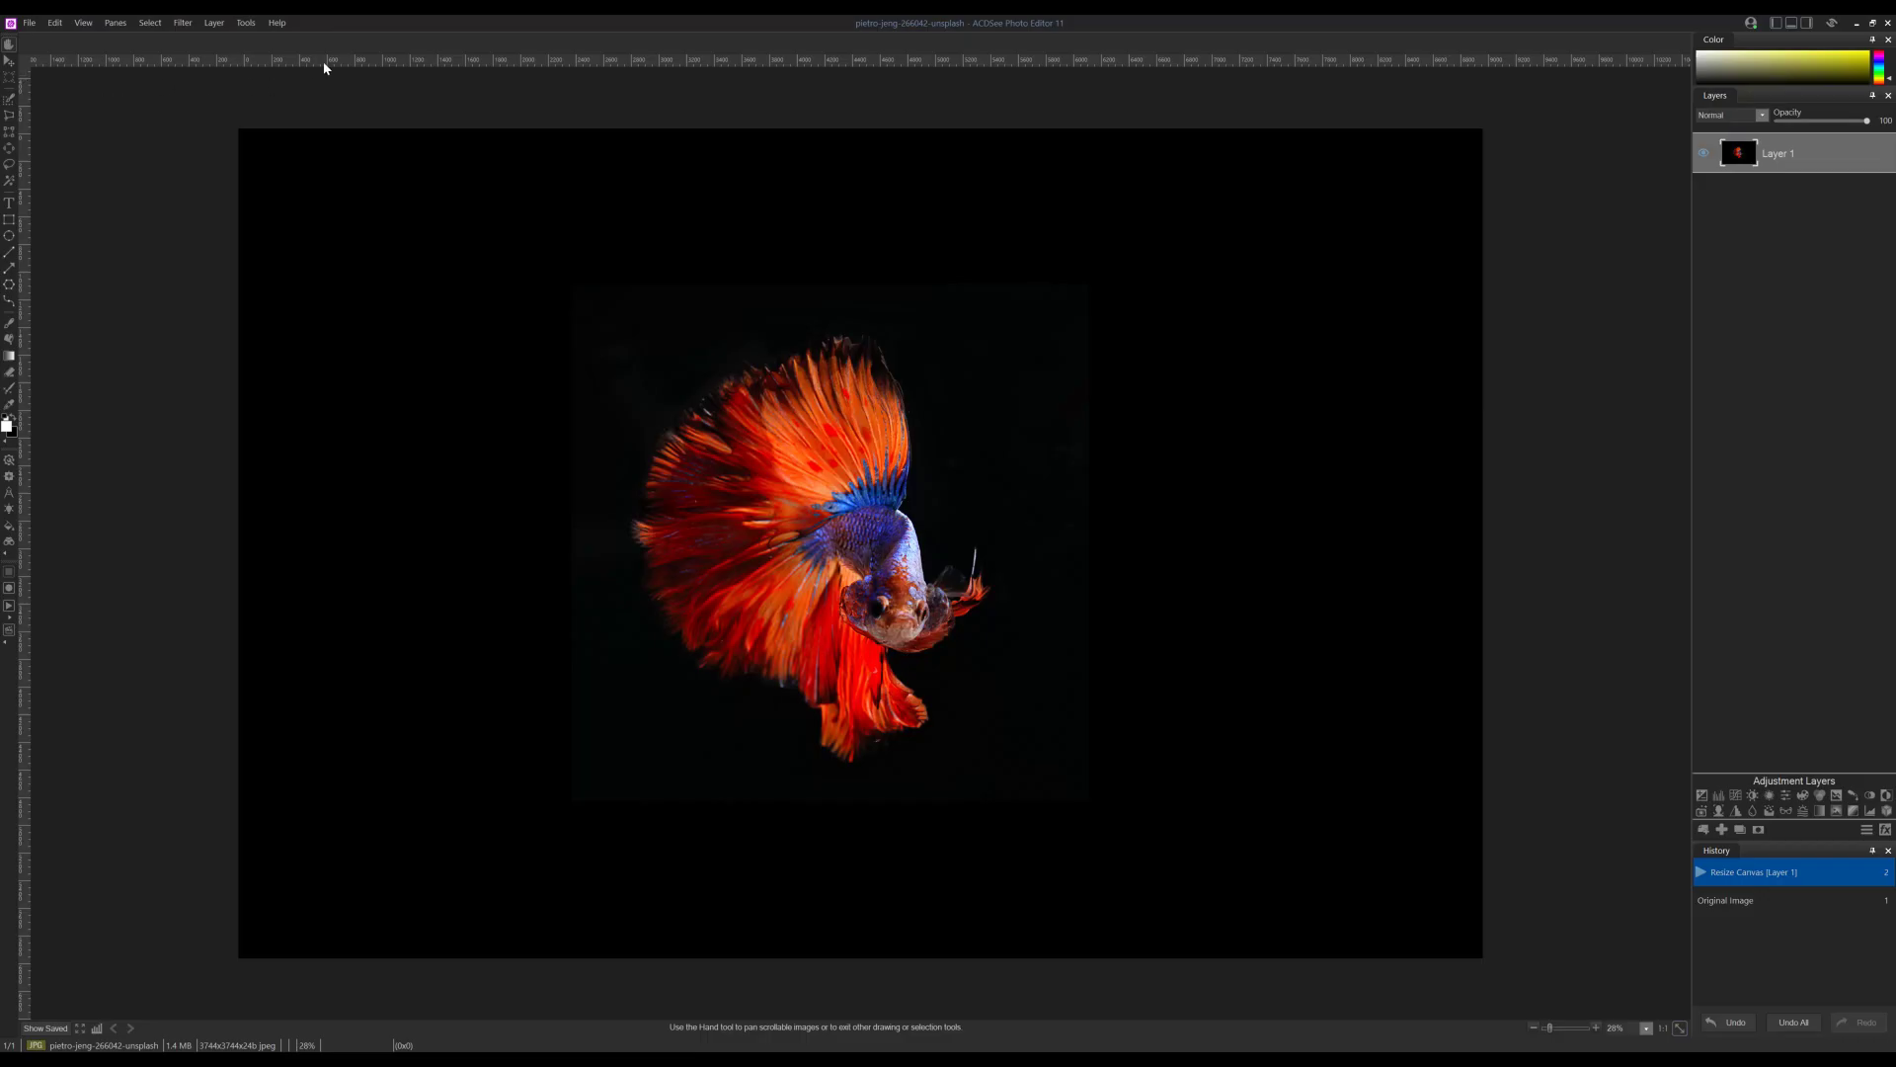
{"action": "right_click", "coordinate": [324, 68]}
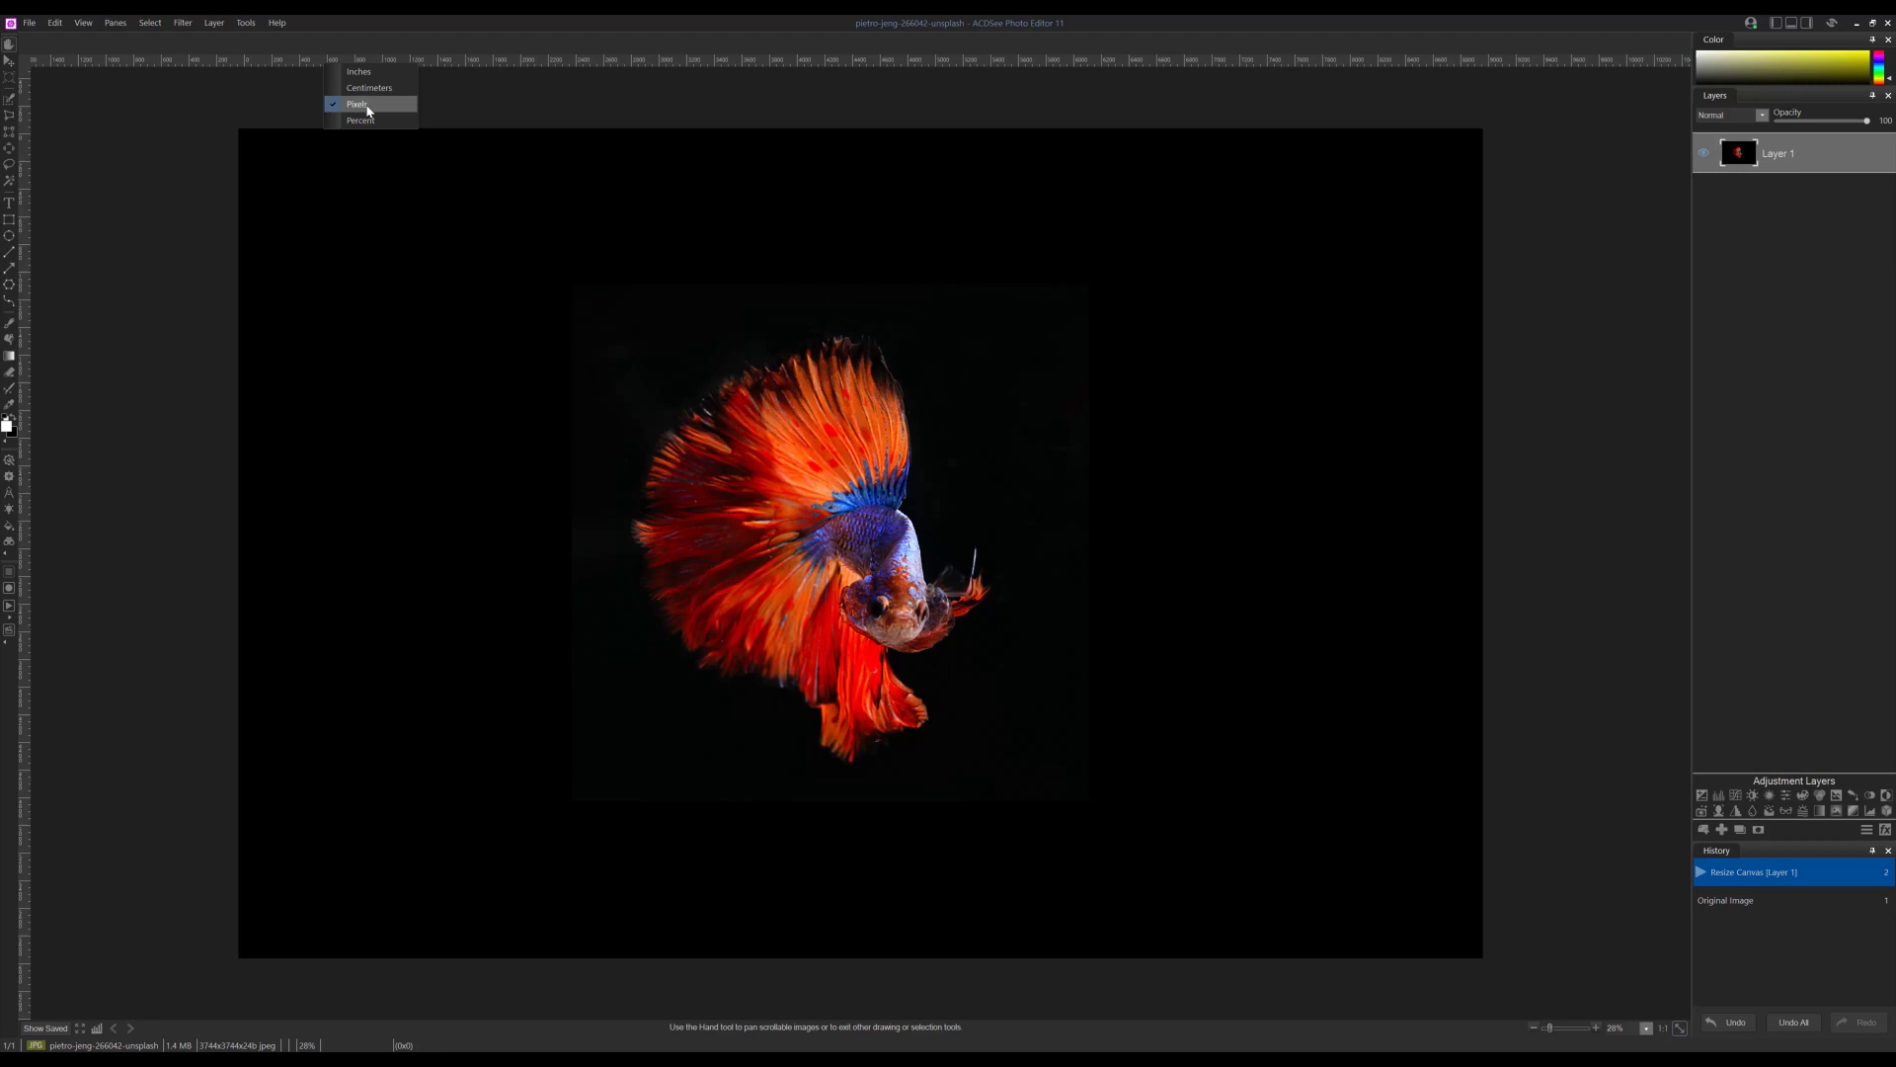
{"action": "left_click", "coordinate": [367, 75]}
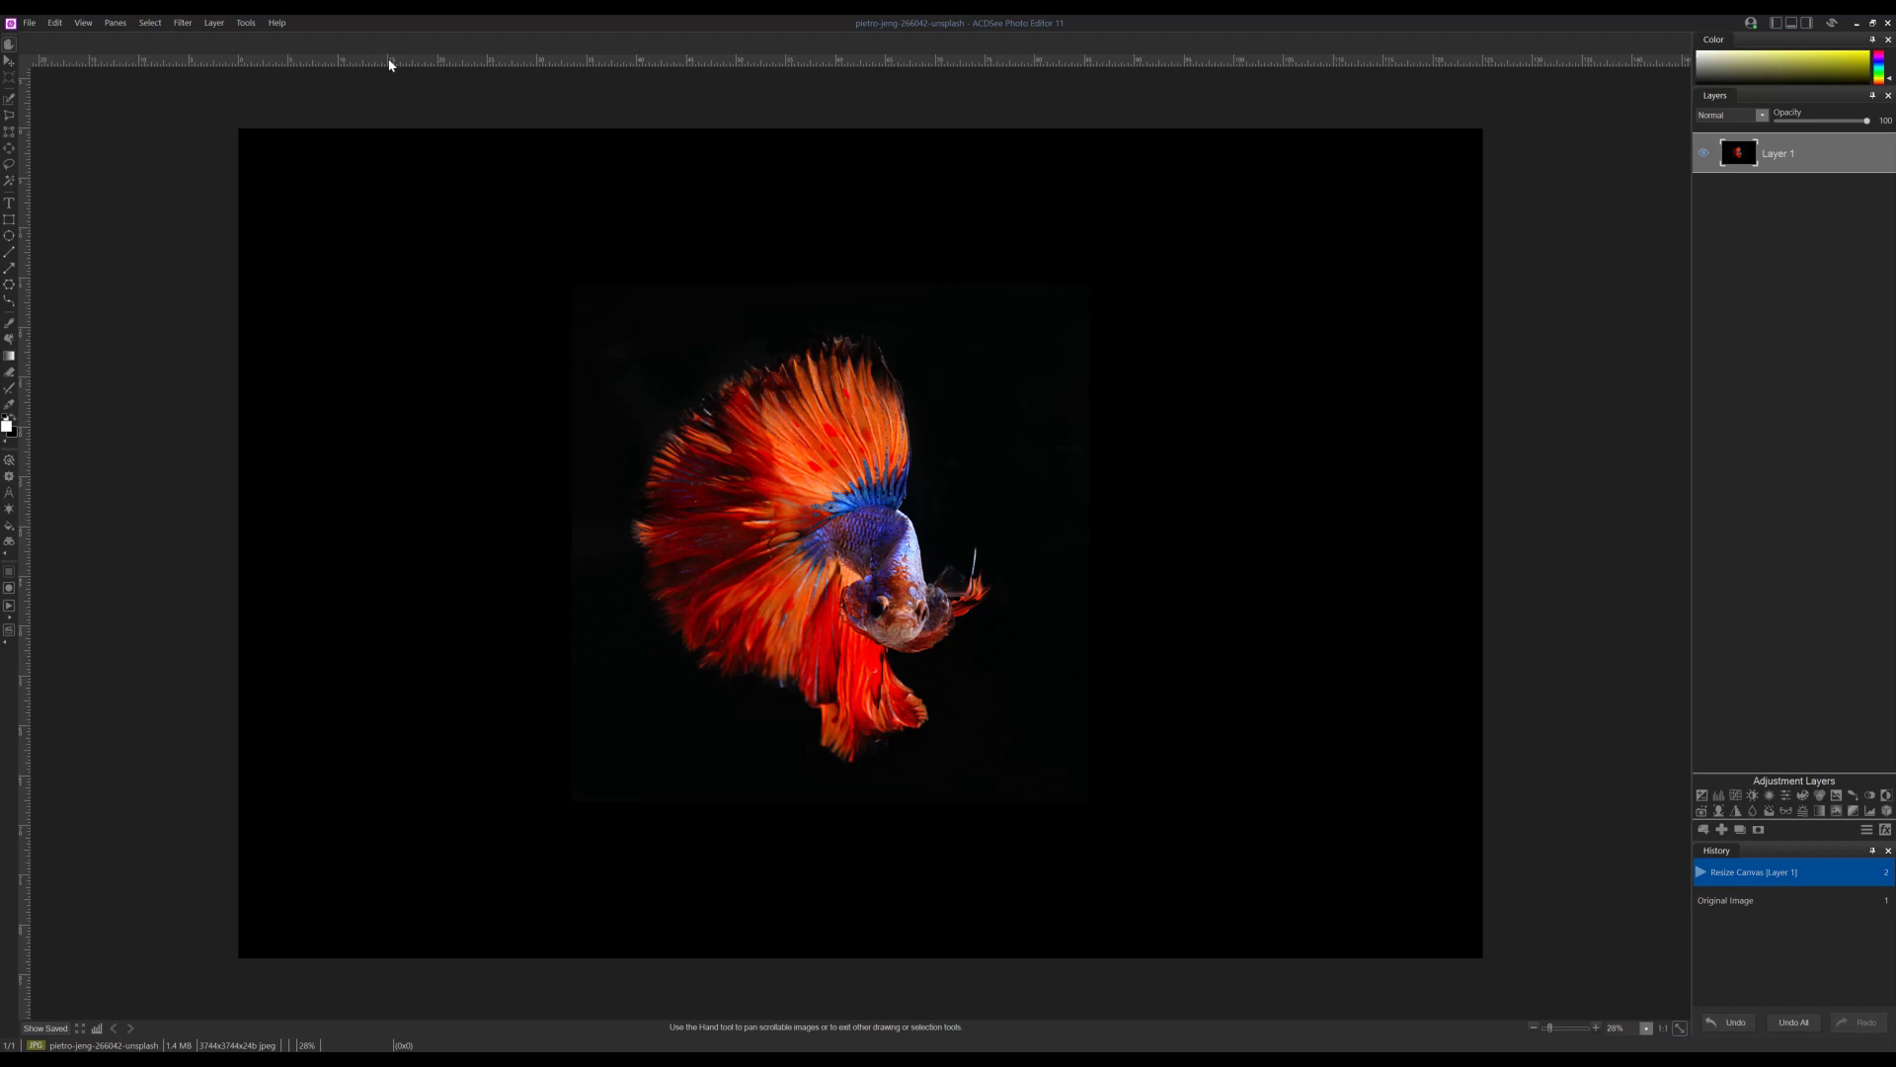
Drag guides onto the top, left, bottom and right edges of the canvas
{"action": "left_click_drag", "start_coordinate": [392, 63], "coordinate": [395, 127]}
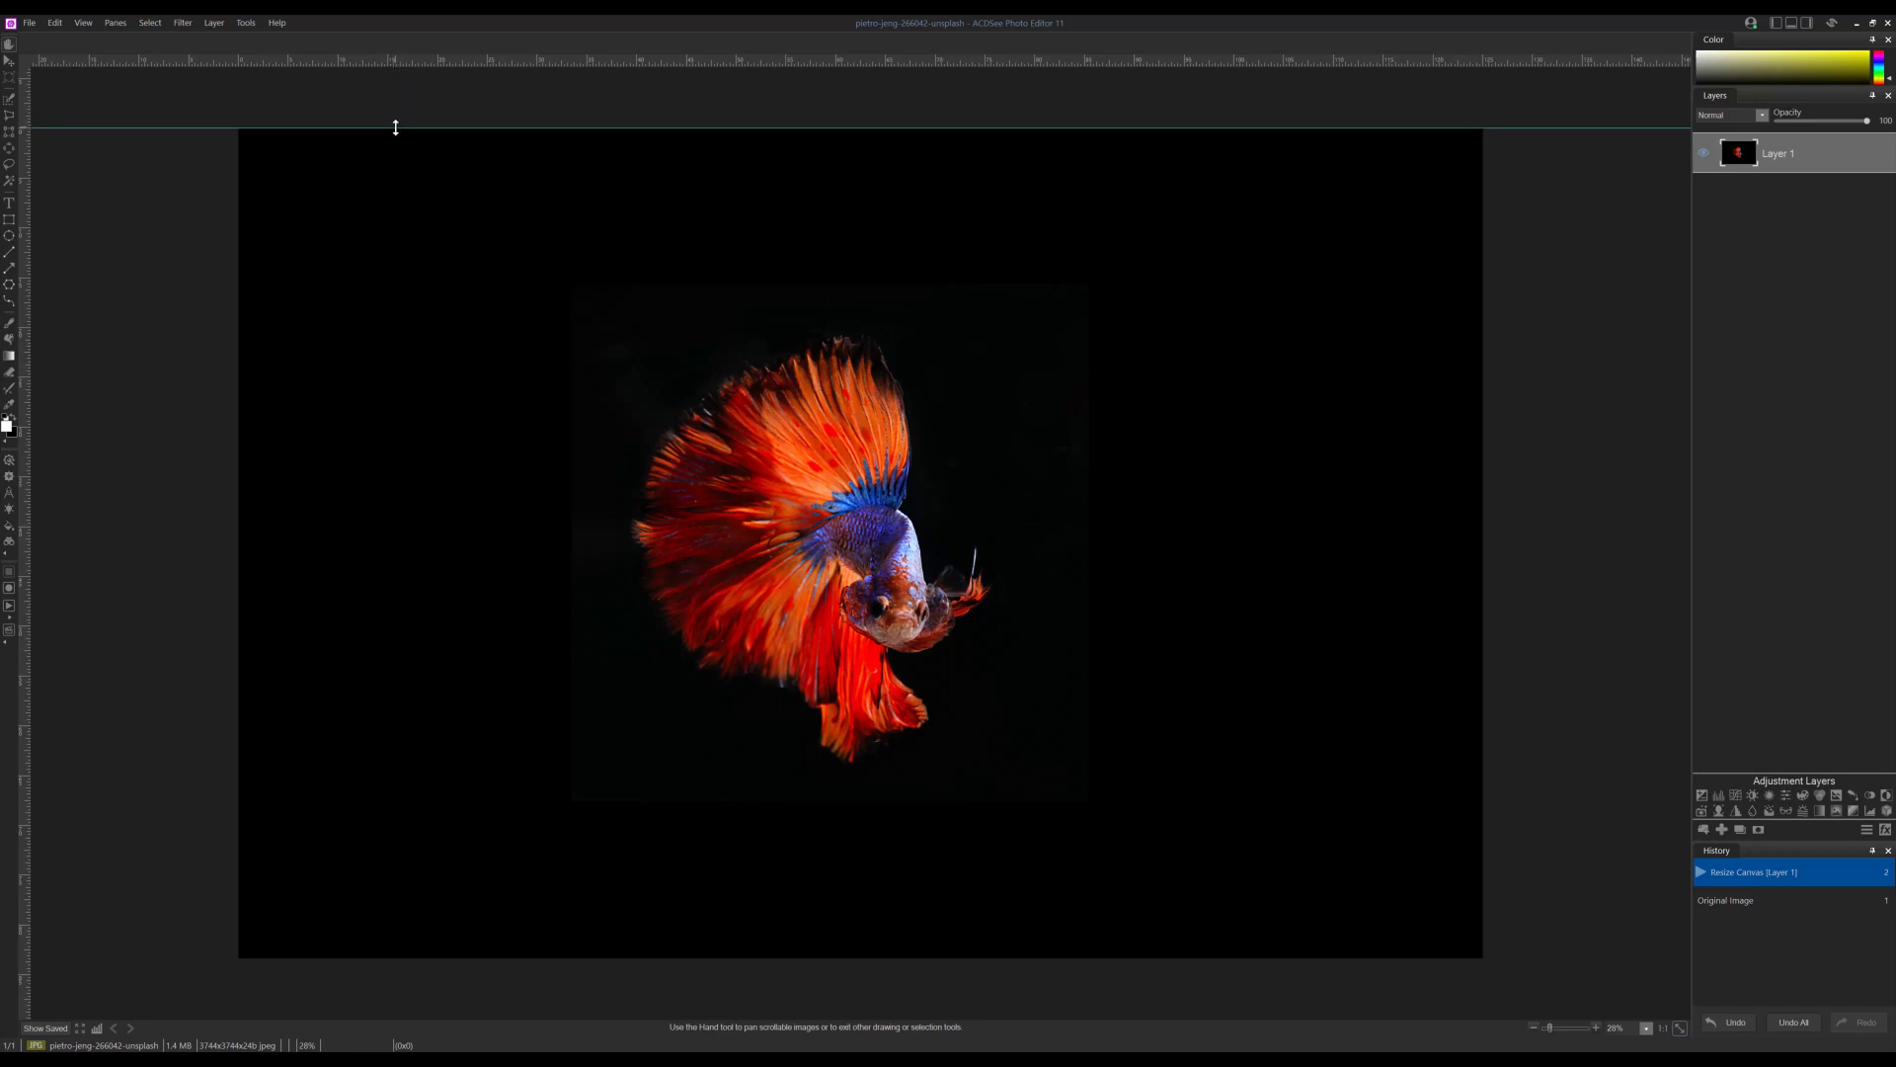
{"action": "left_click_drag", "start_coordinate": [26, 186], "coordinate": [238, 166]}
{"action": "left_click_drag", "start_coordinate": [379, 62], "coordinate": [390, 956]}
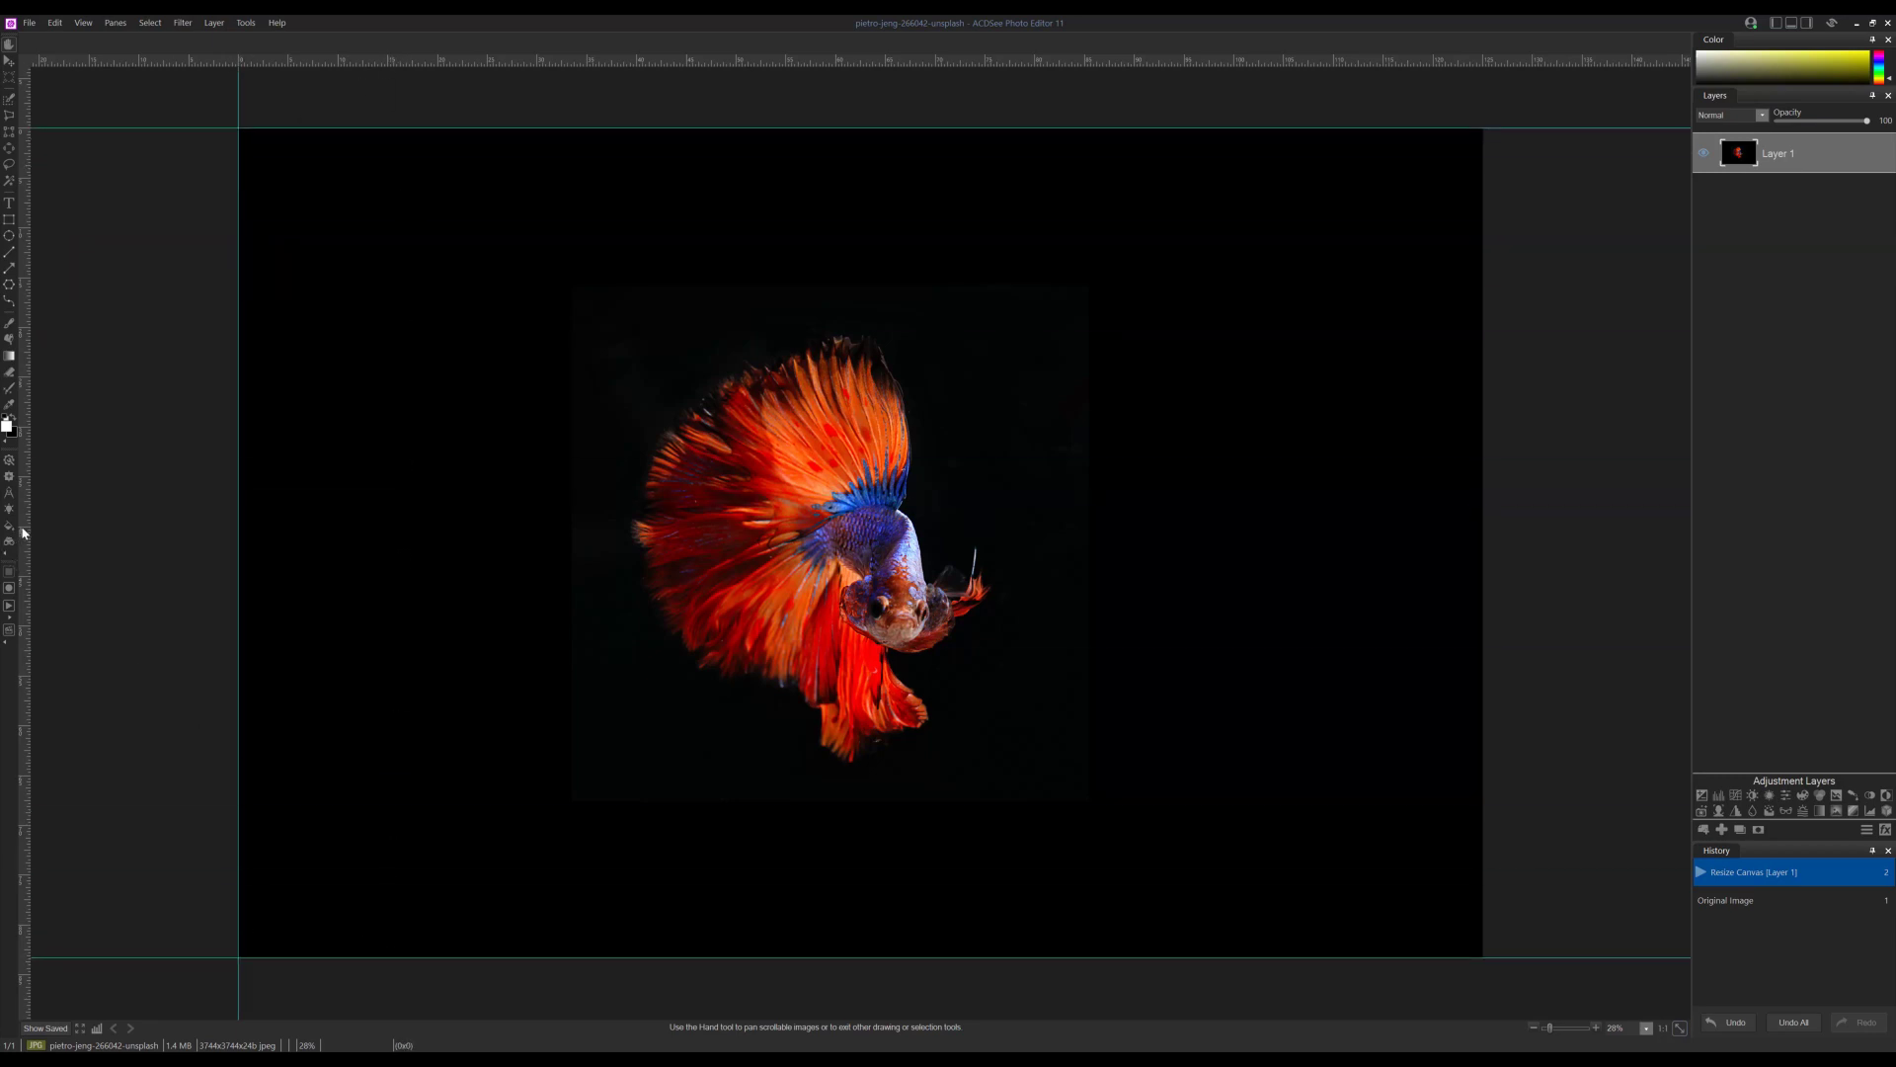
{"action": "left_click_drag", "start_coordinate": [26, 539], "coordinate": [1483, 546]}
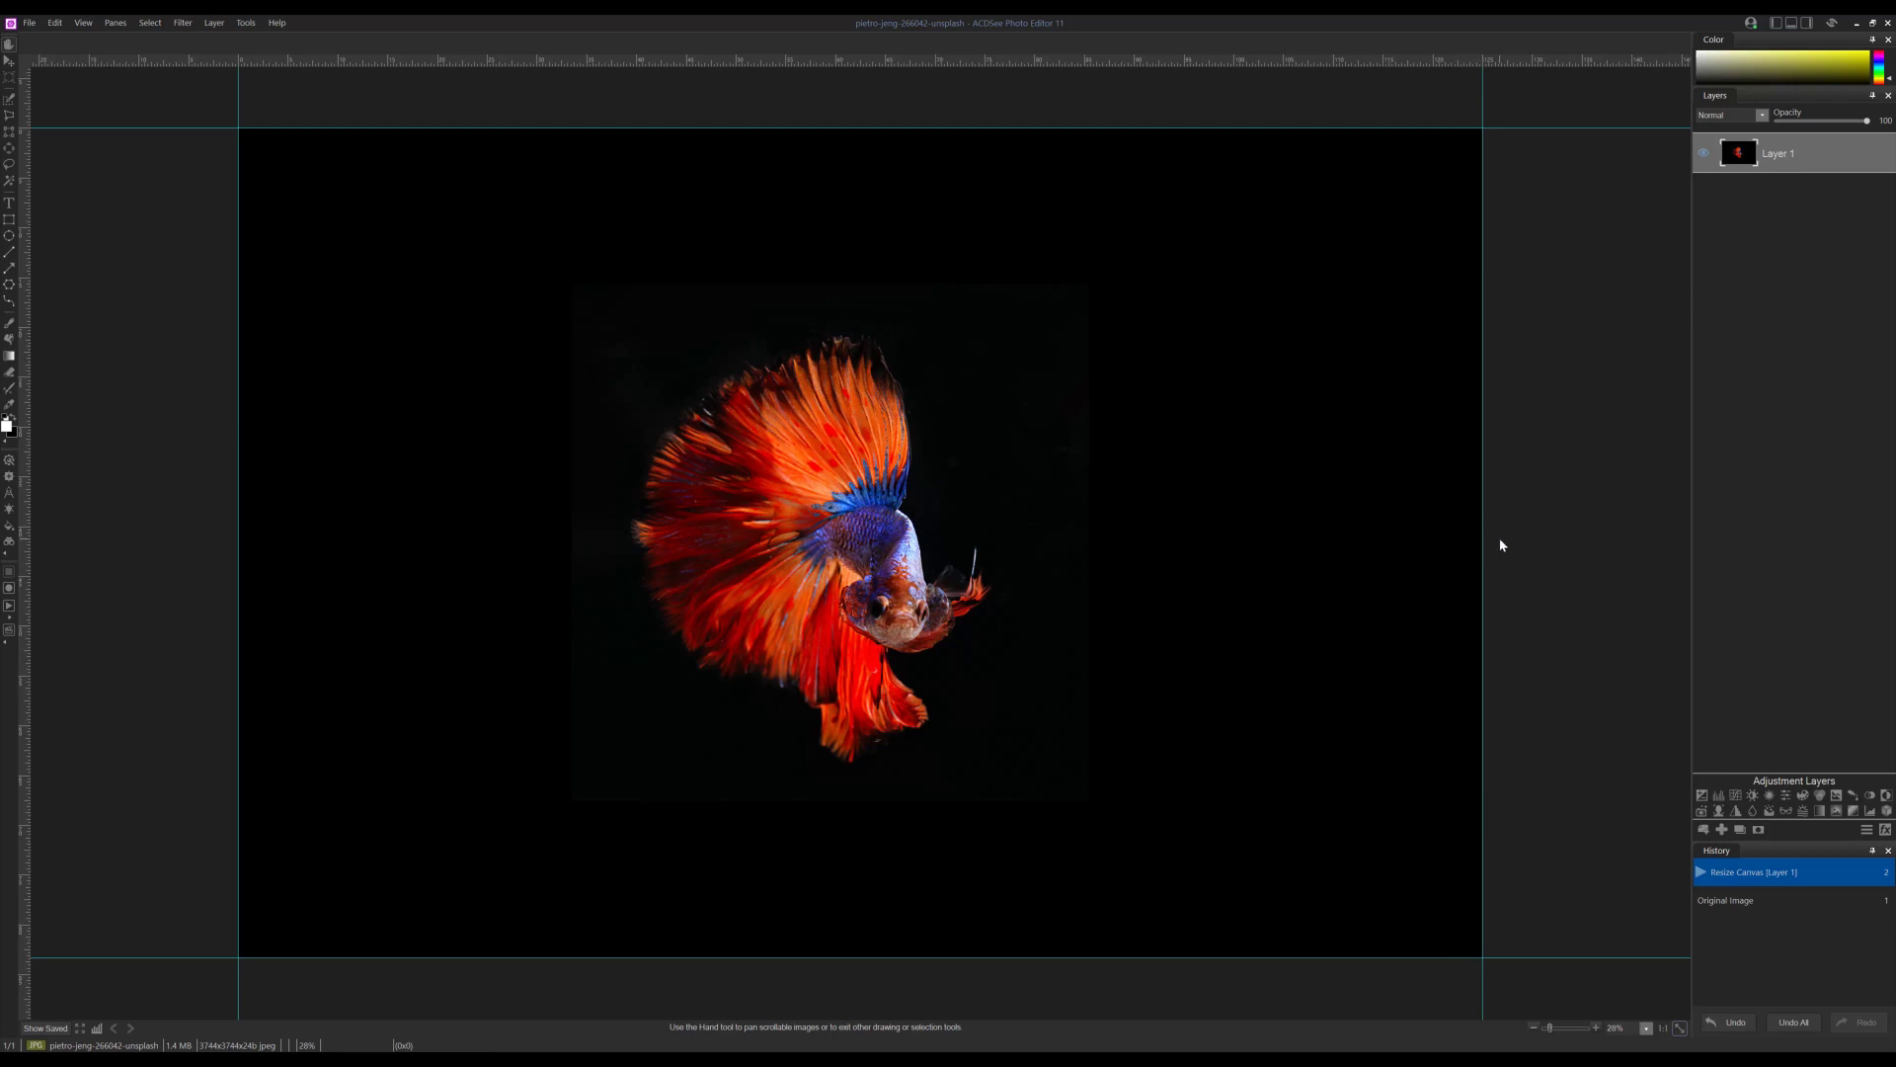
Import zahra-aprilita-1381246-unsplash as a layer and place the jellyfish on the canvas's right side
{"action": "left_click", "coordinate": [1704, 830]}
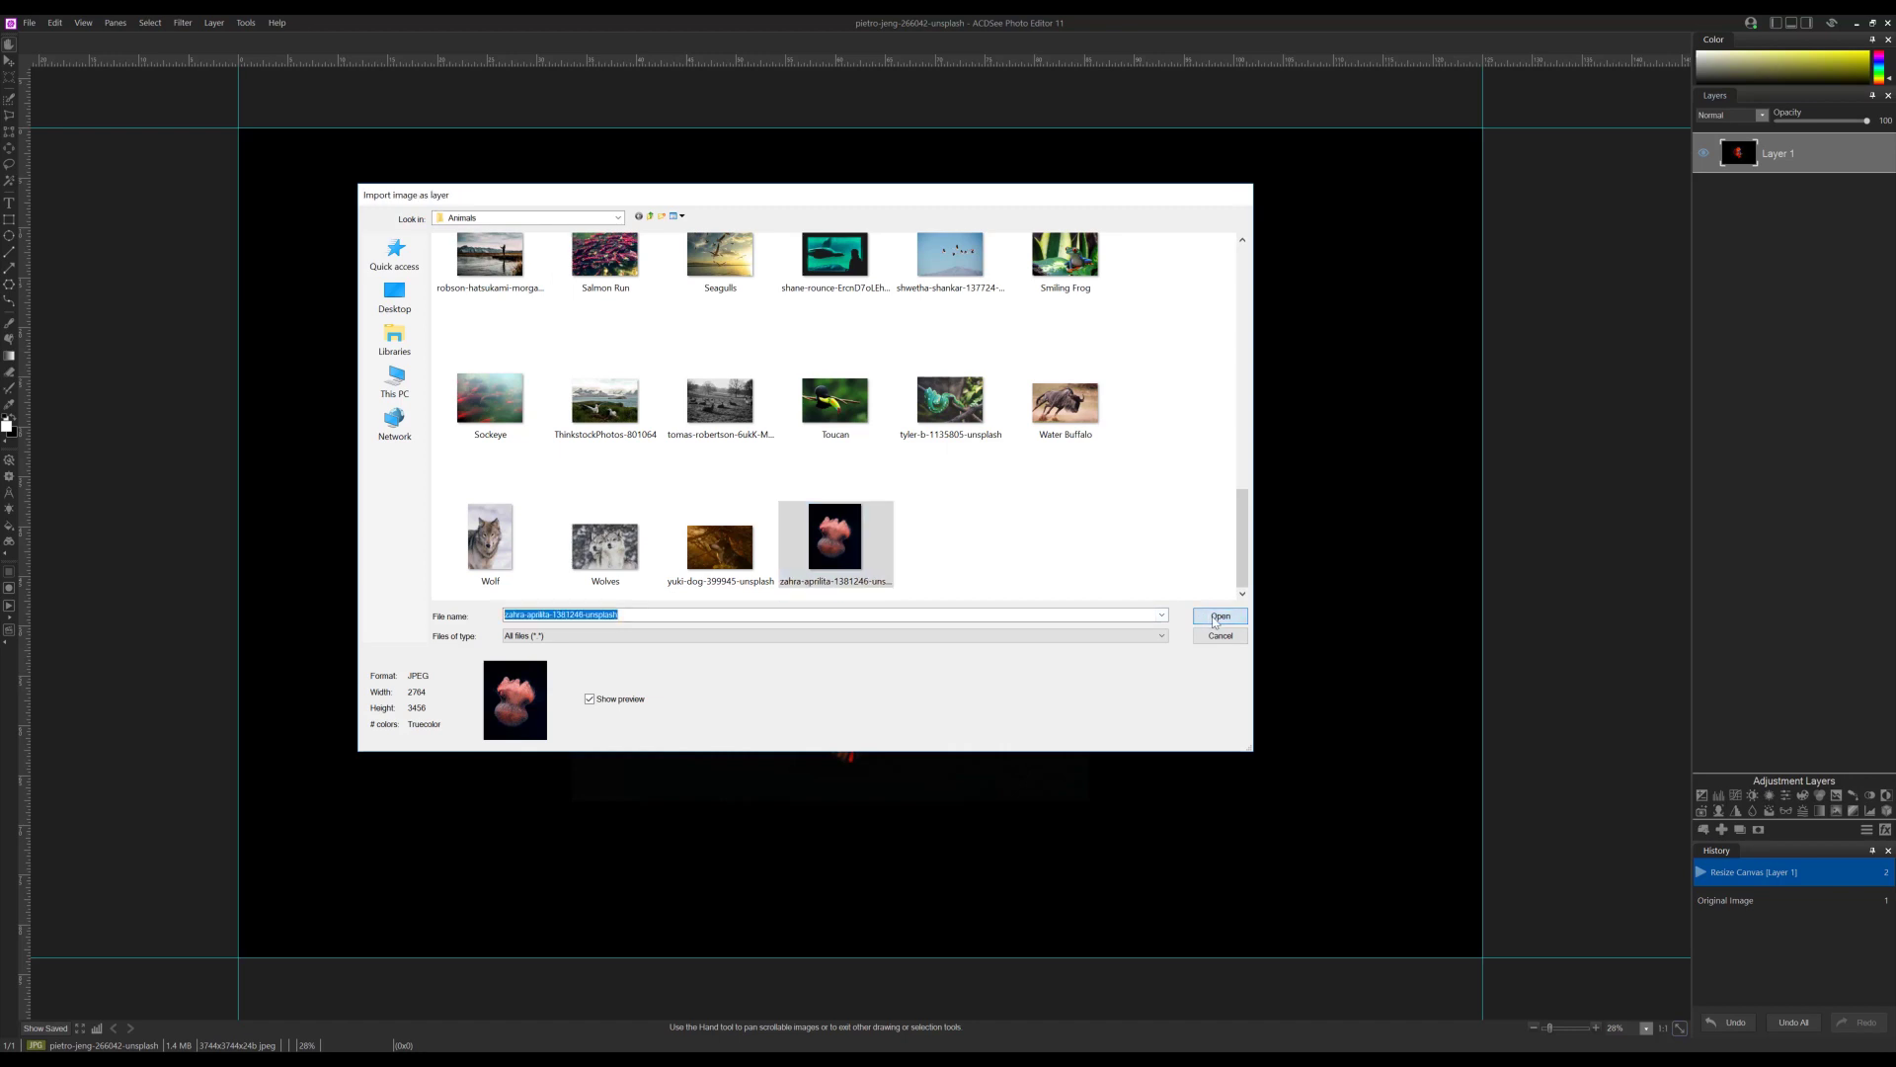
{"action": "left_click", "coordinate": [1219, 617]}
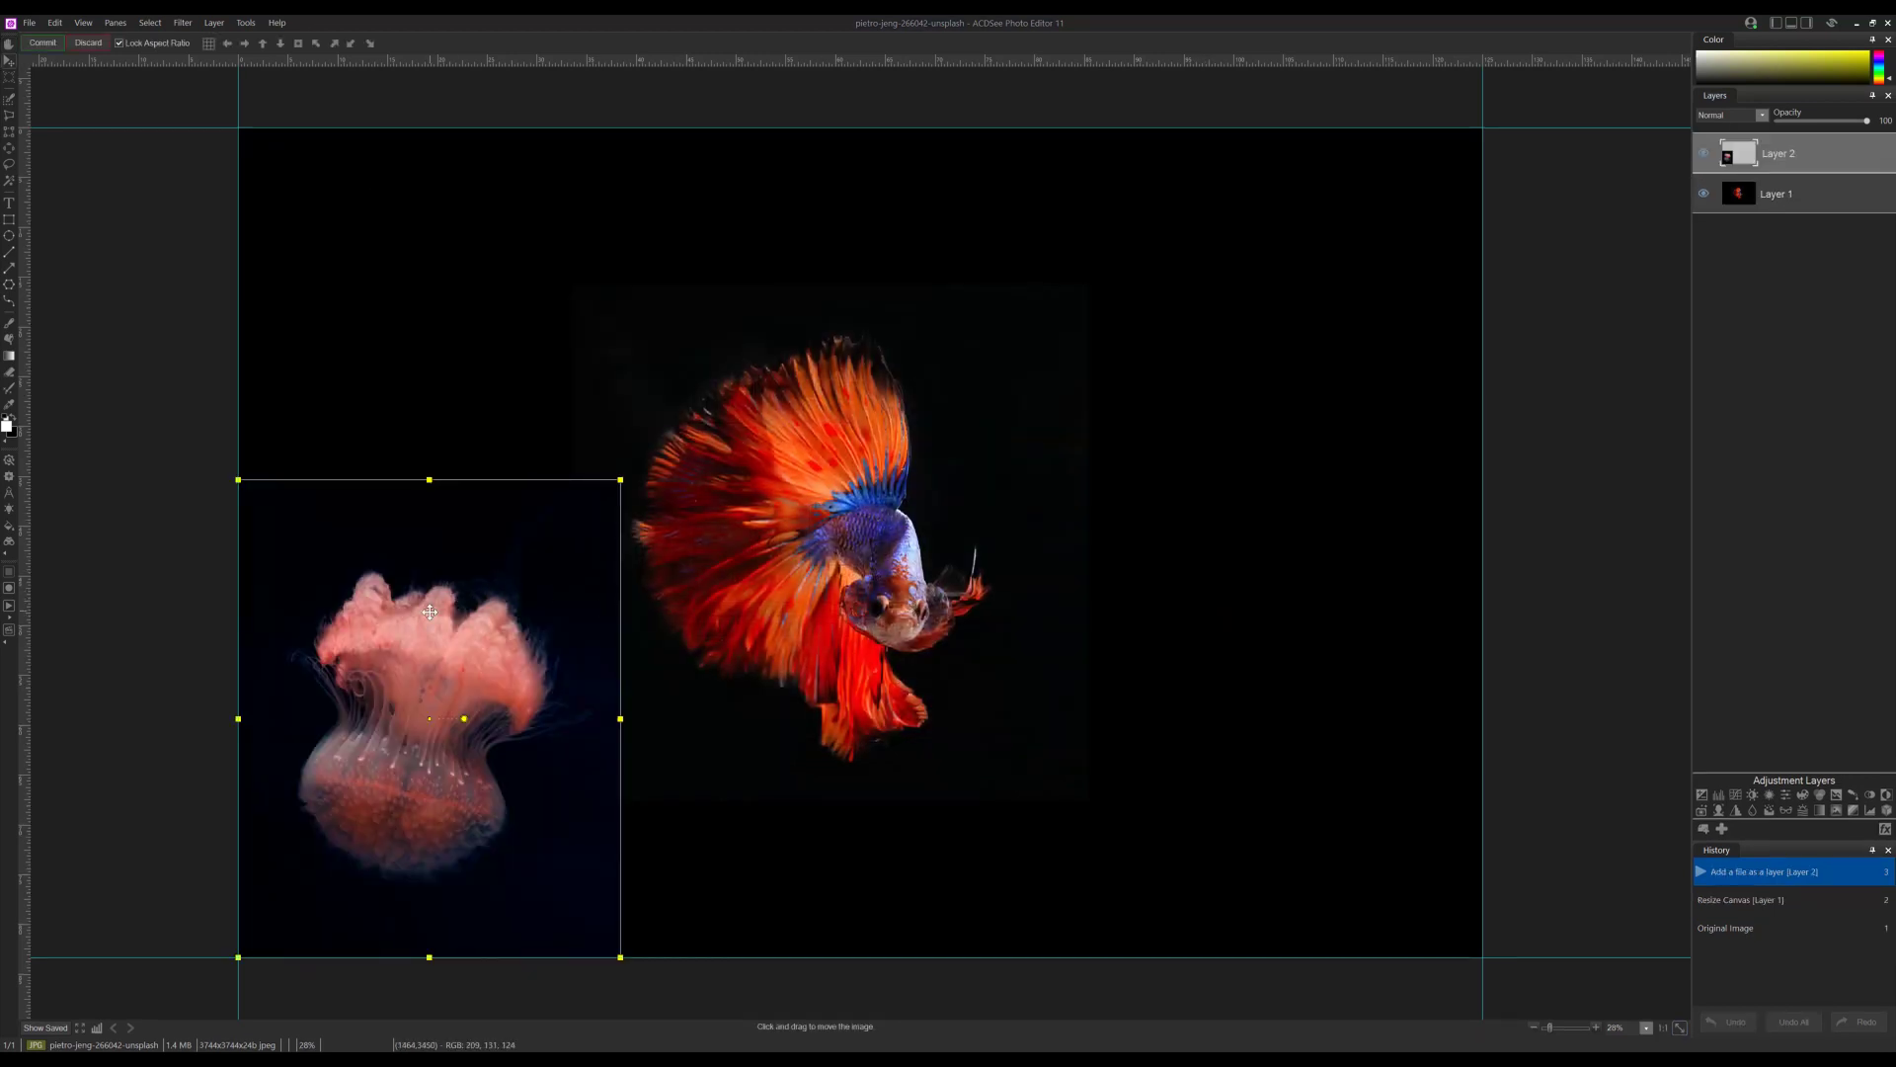
{"action": "left_click_drag", "start_coordinate": [429, 613], "coordinate": [1303, 673]}
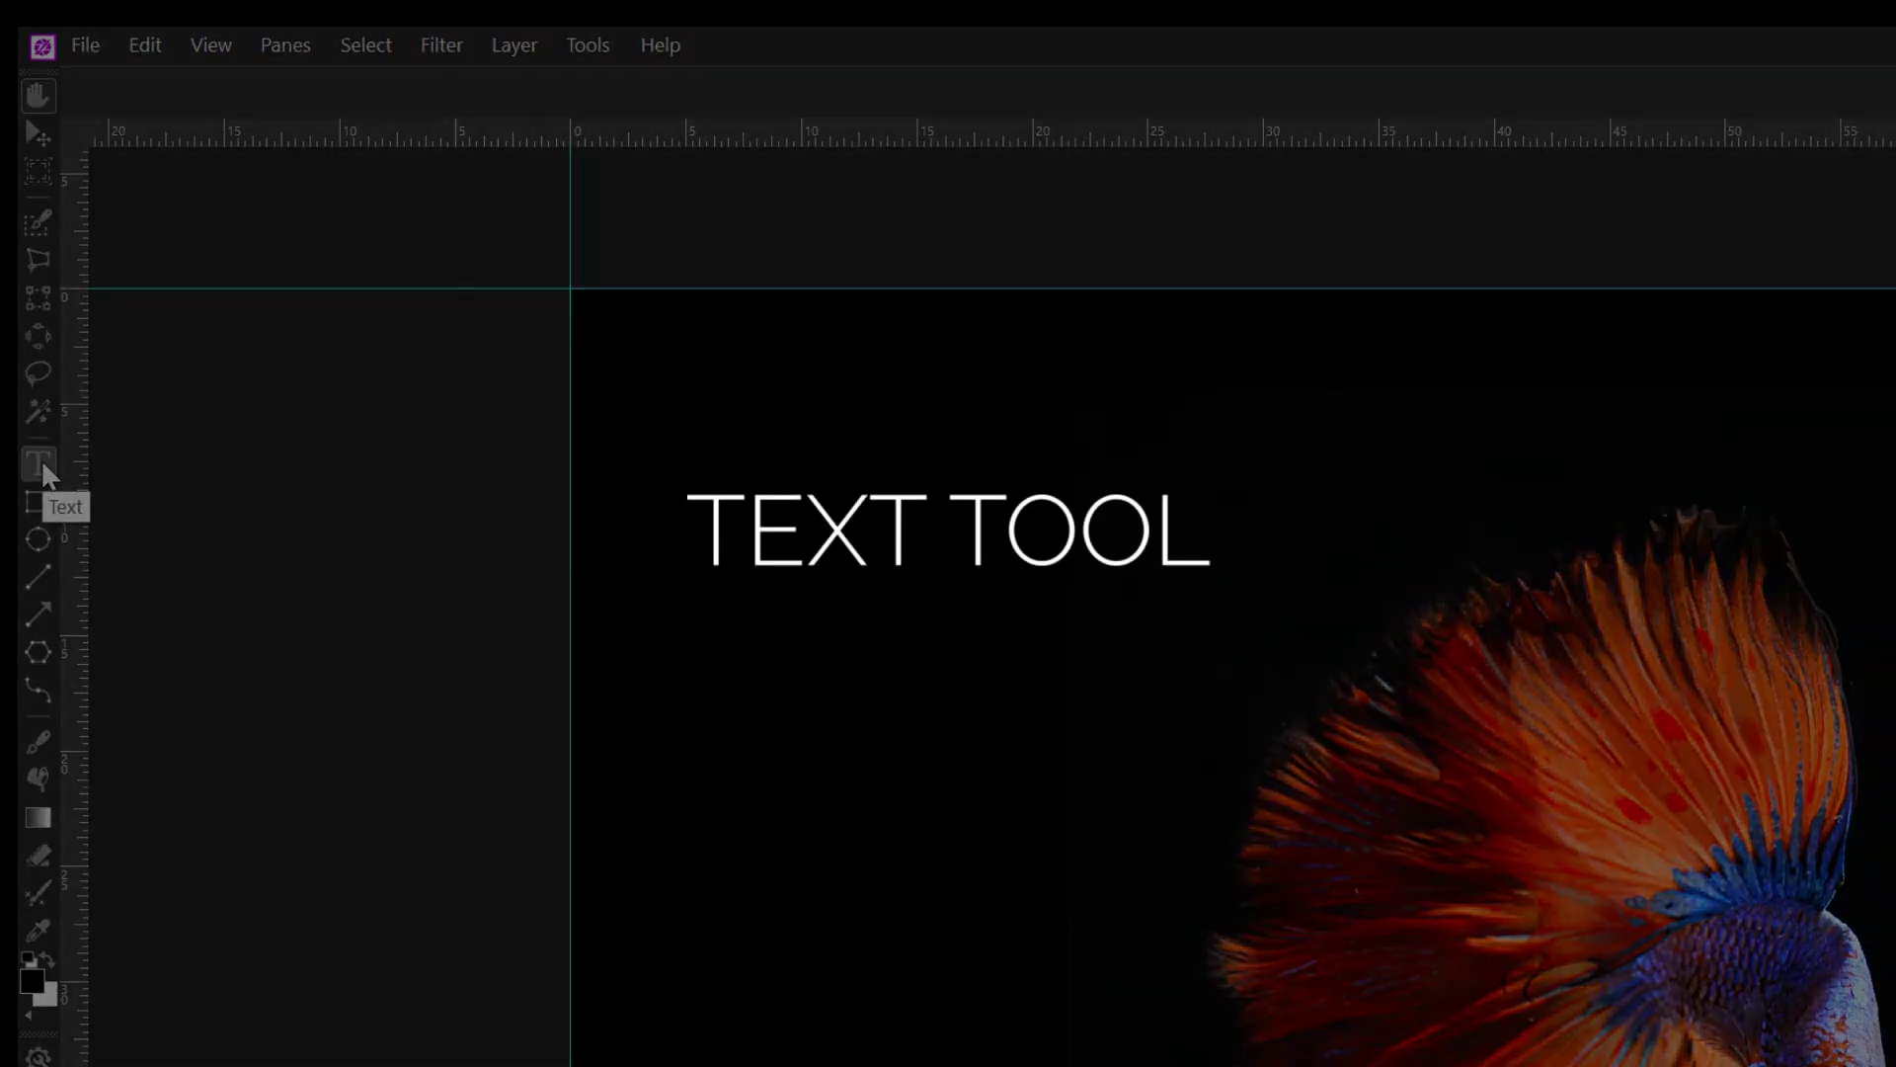
Add a TEXT text layer in BT Brik at size 700
{"action": "left_click", "coordinate": [42, 464]}
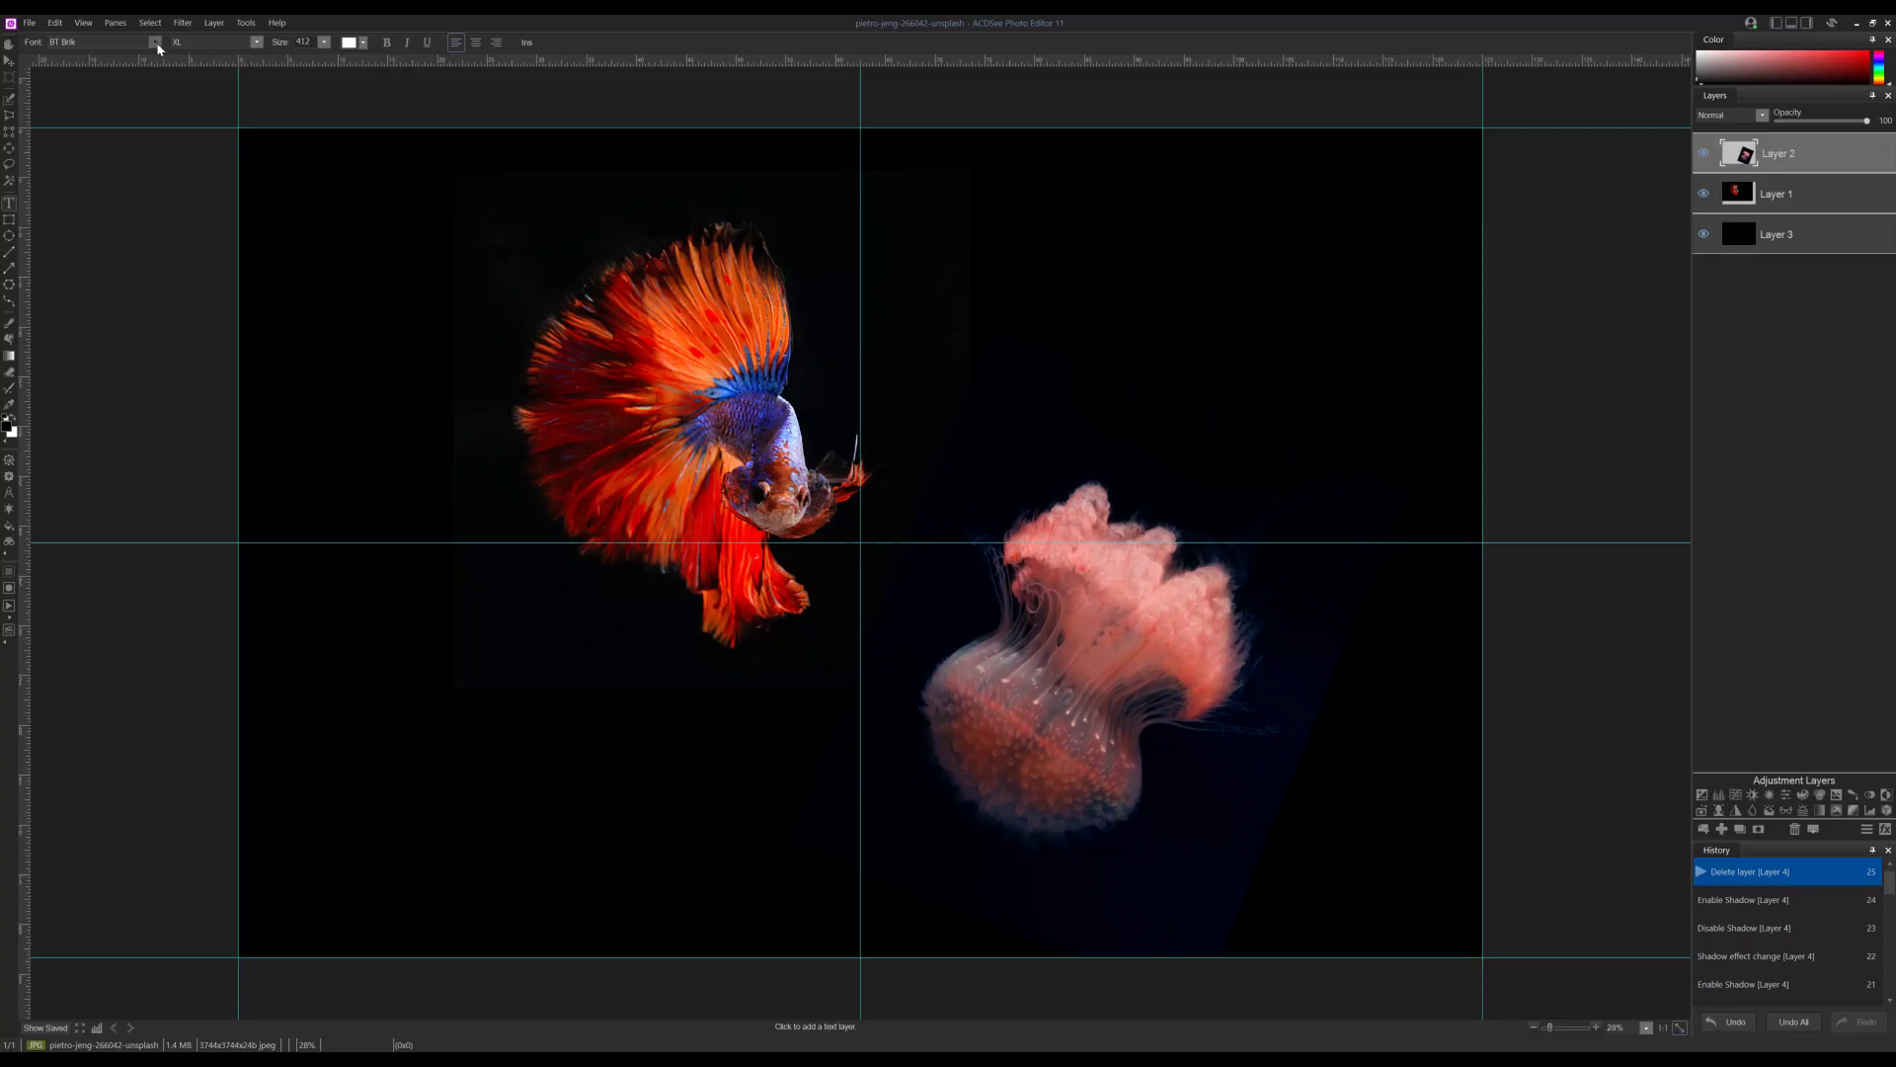
{"action": "left_click", "coordinate": [155, 43]}
{"action": "left_click", "coordinate": [155, 43]}
{"action": "left_click", "coordinate": [647, 466]}
{"action": "left_click", "coordinate": [324, 42]}
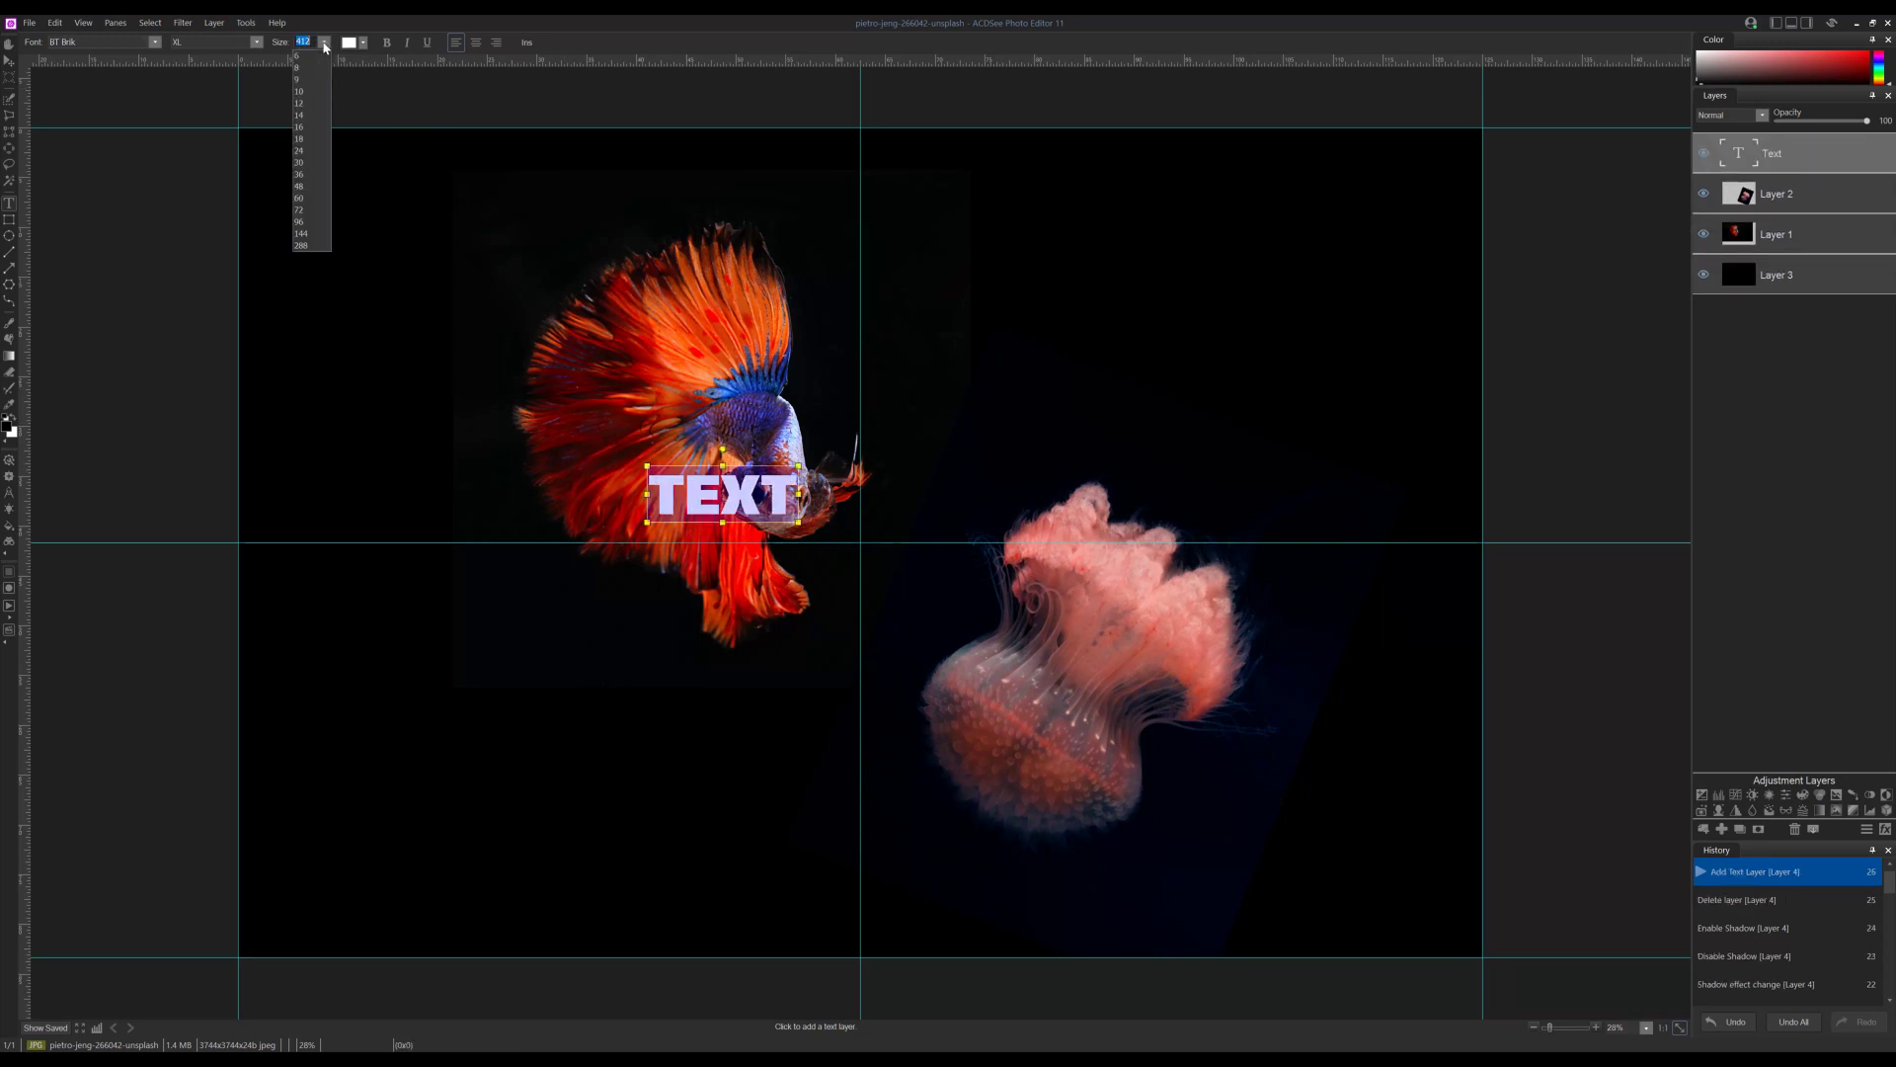
{"action": "left_click", "coordinate": [311, 42]}
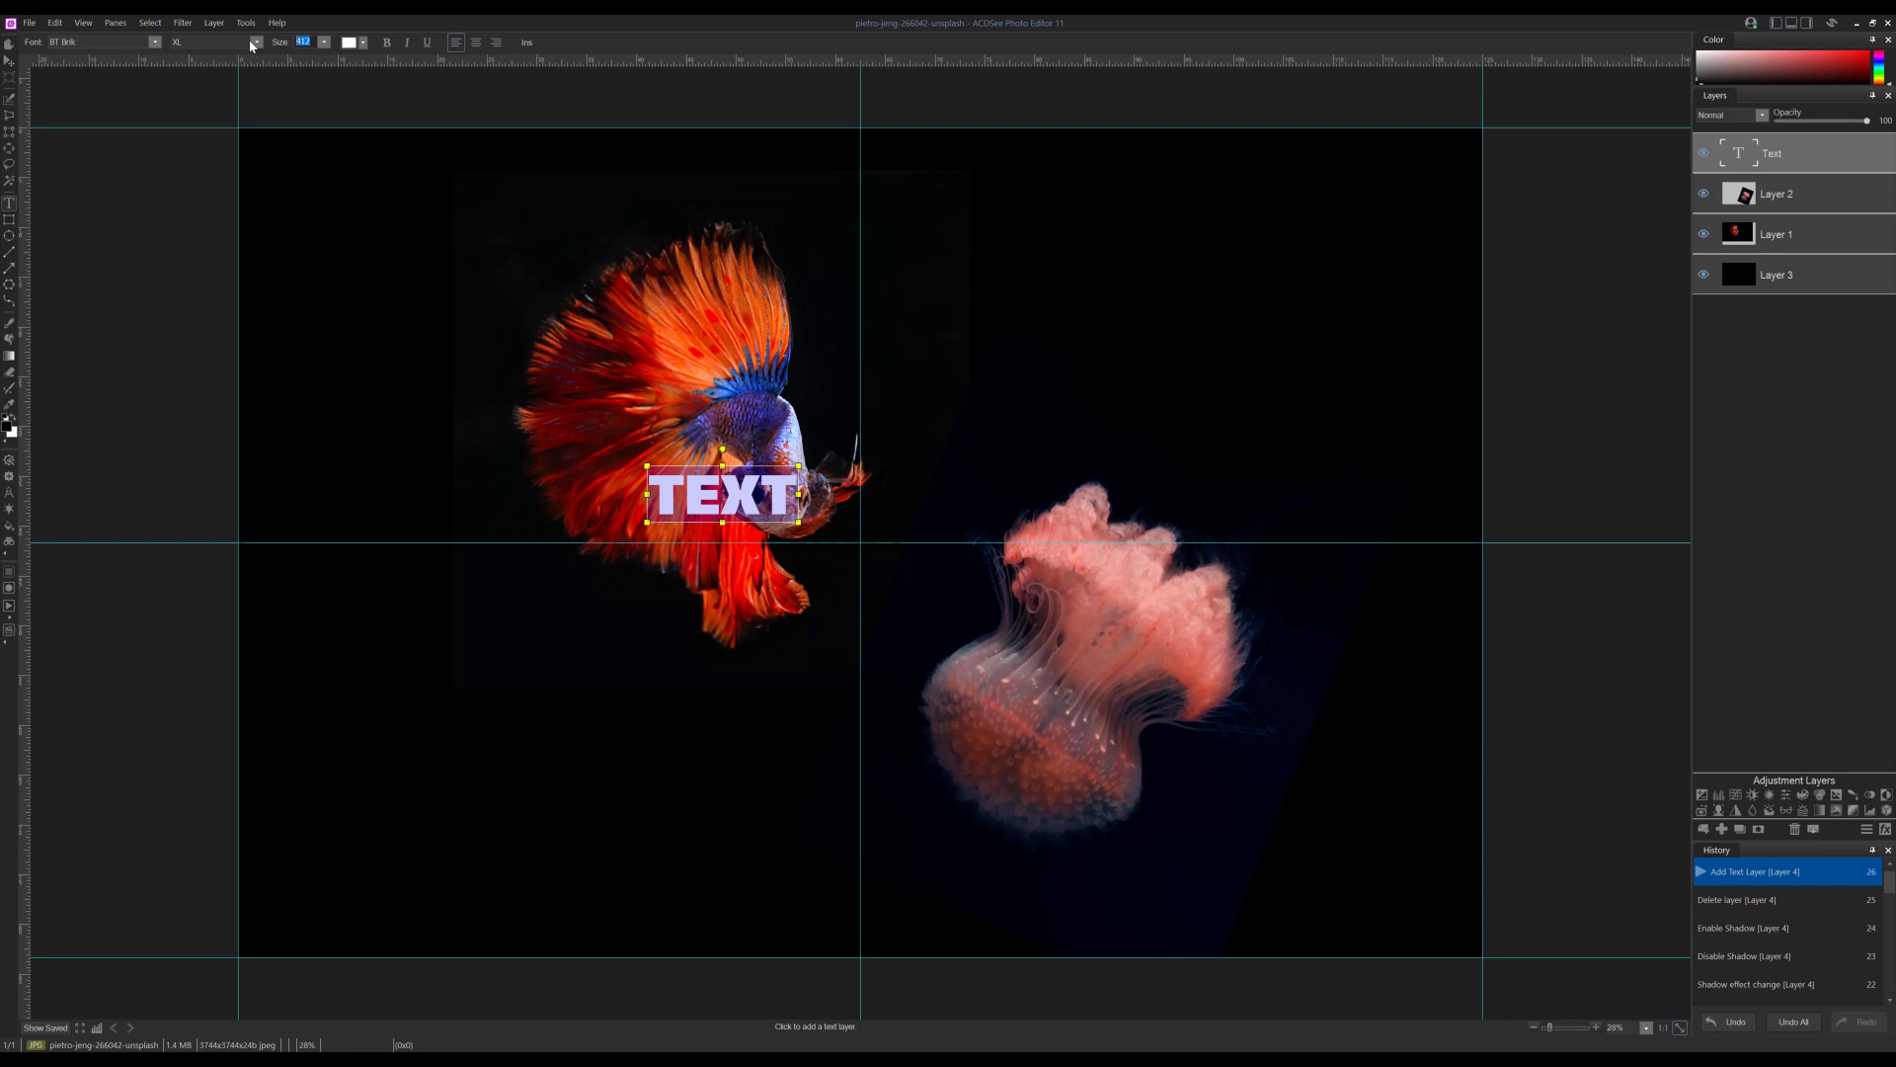
{"action": "type", "text": "700"}
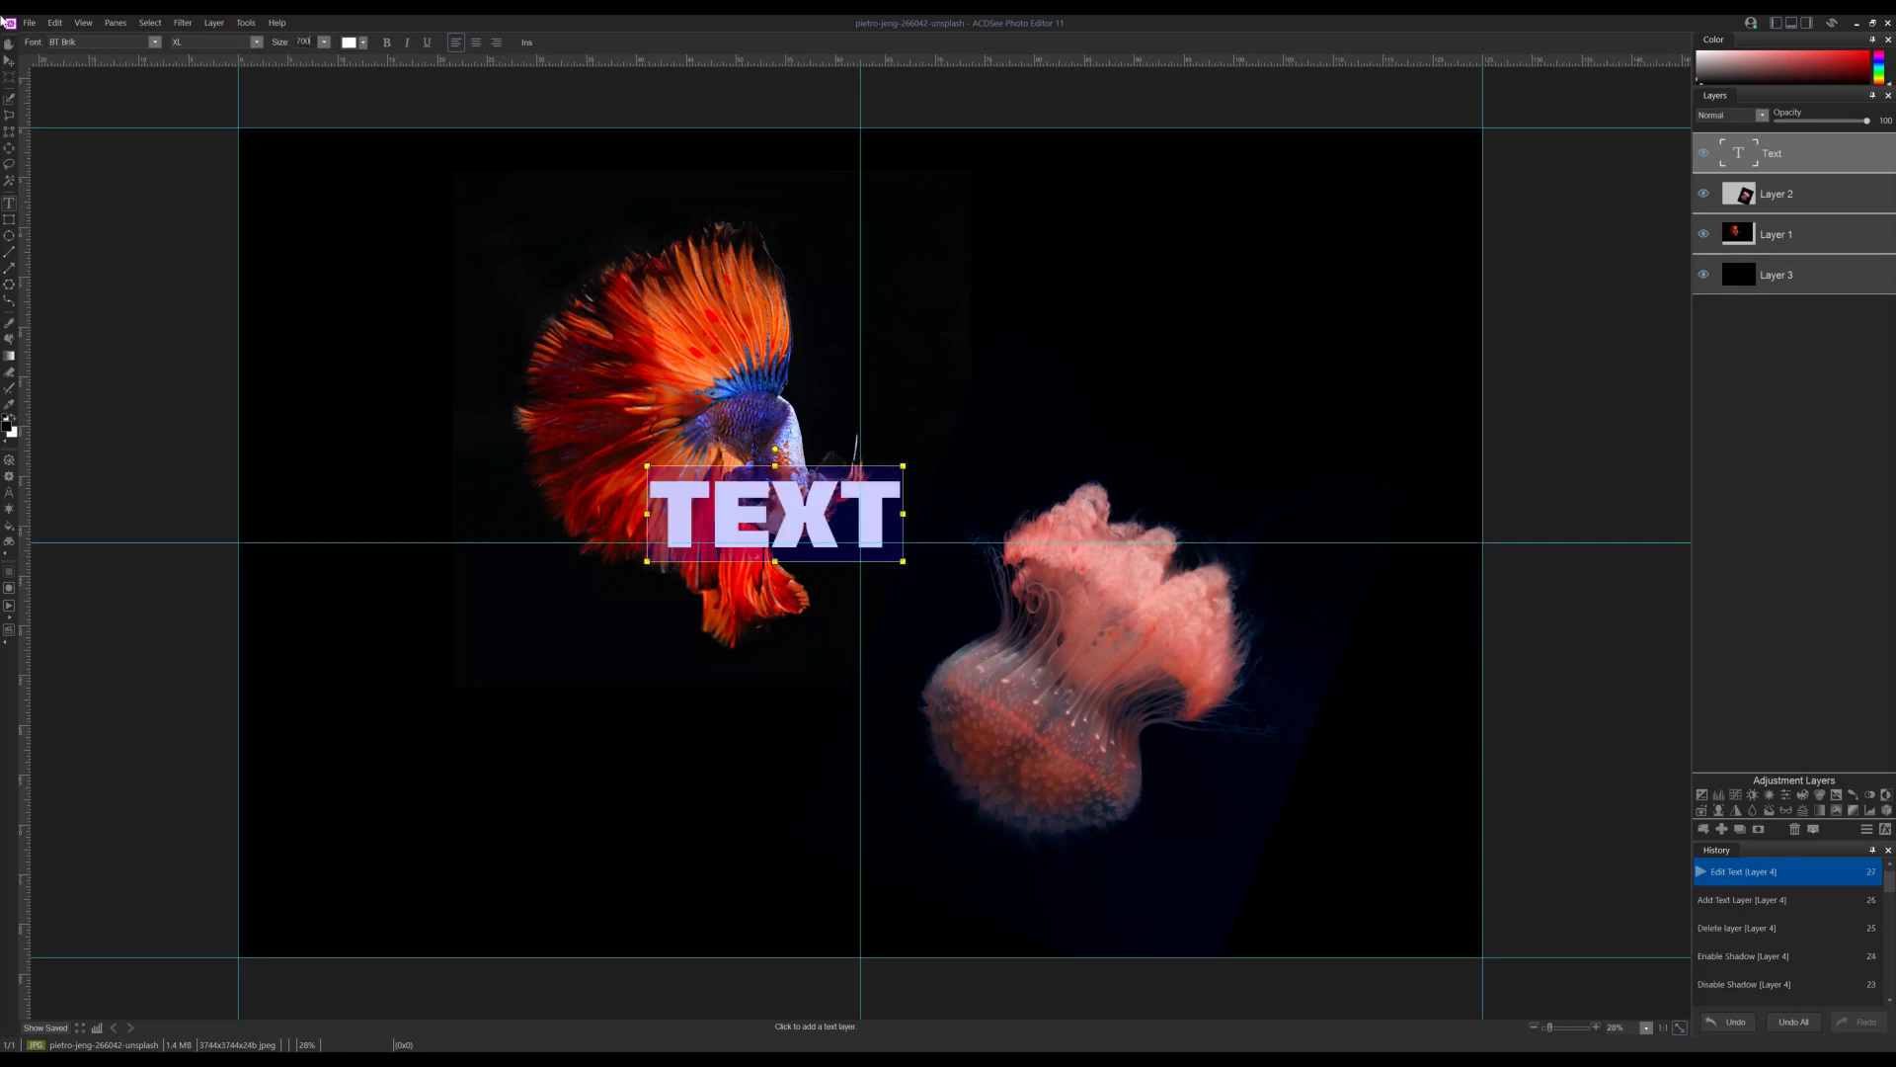
Enlarge the TEXT box and centre it on the centre guide across both fish
{"action": "left_click_drag", "start_coordinate": [790, 450], "coordinate": [878, 477]}
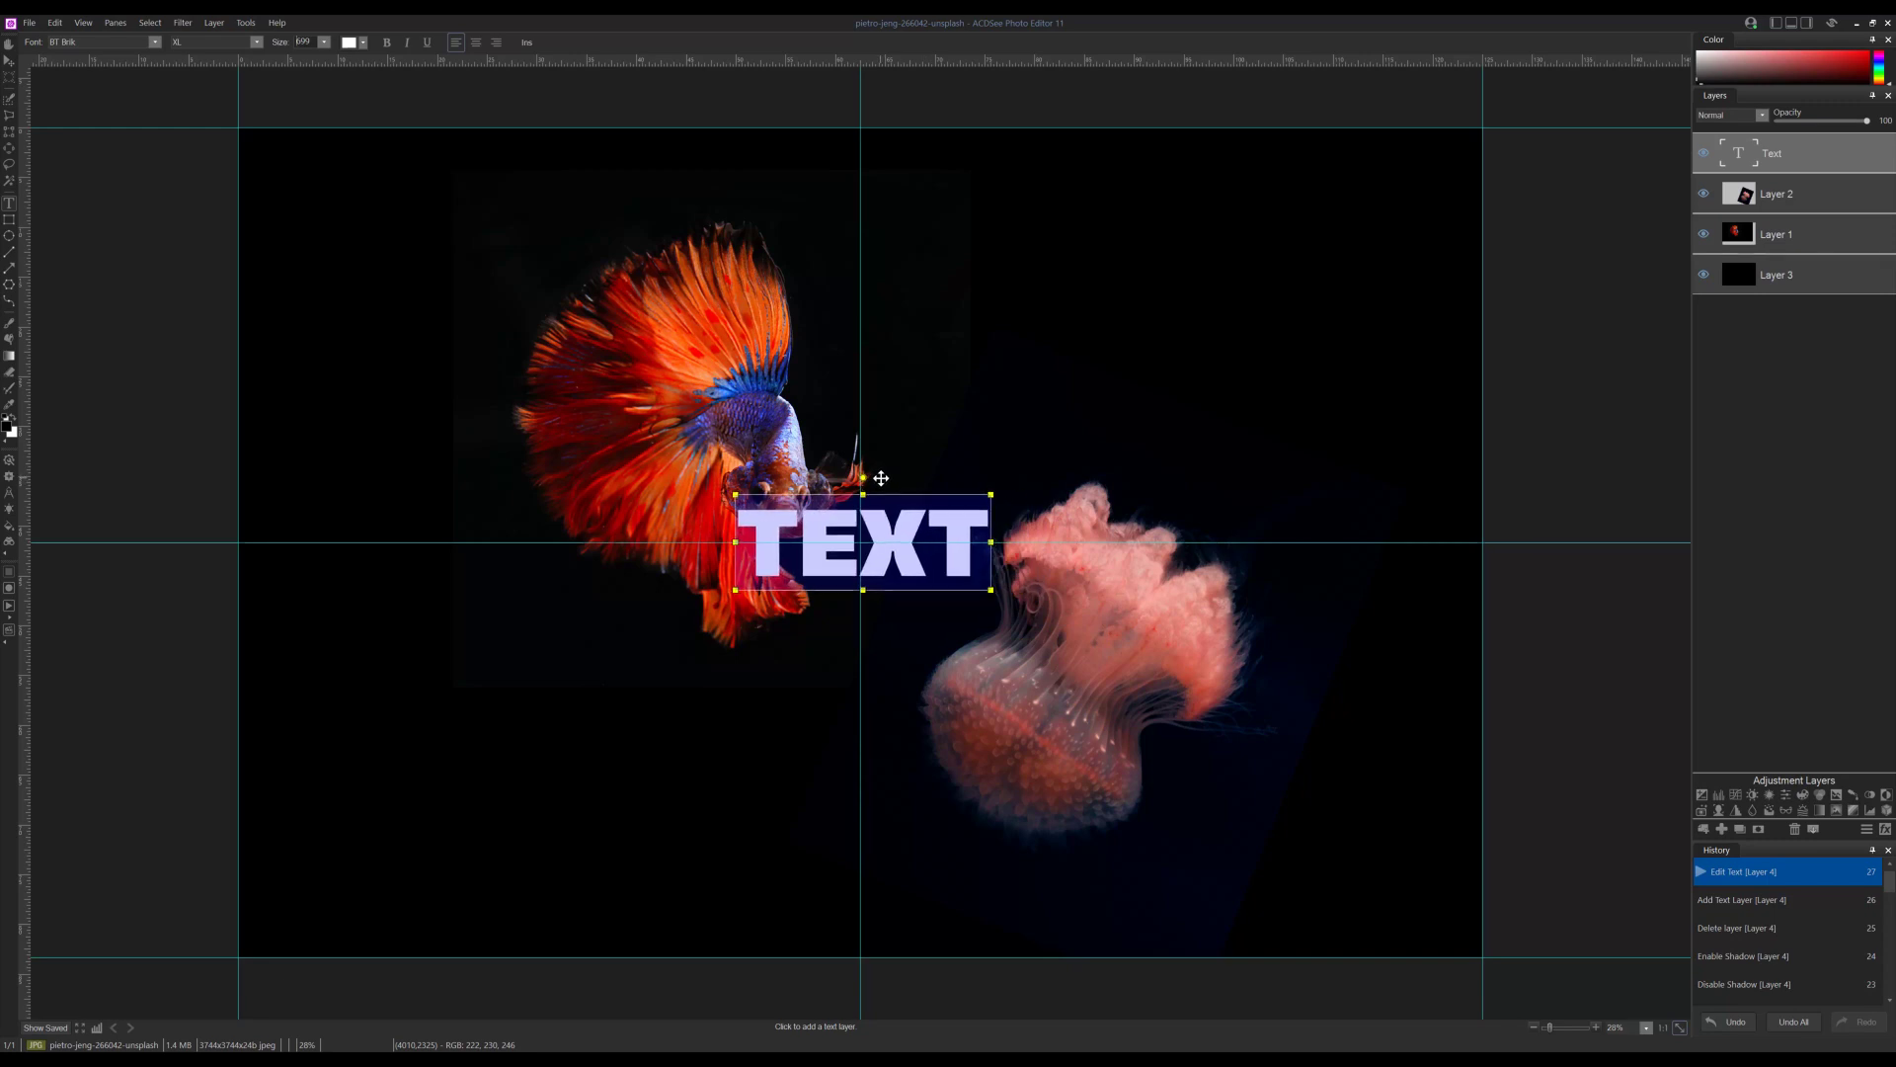
{"action": "left_click_drag", "start_coordinate": [992, 589], "coordinate": [1190, 658]}
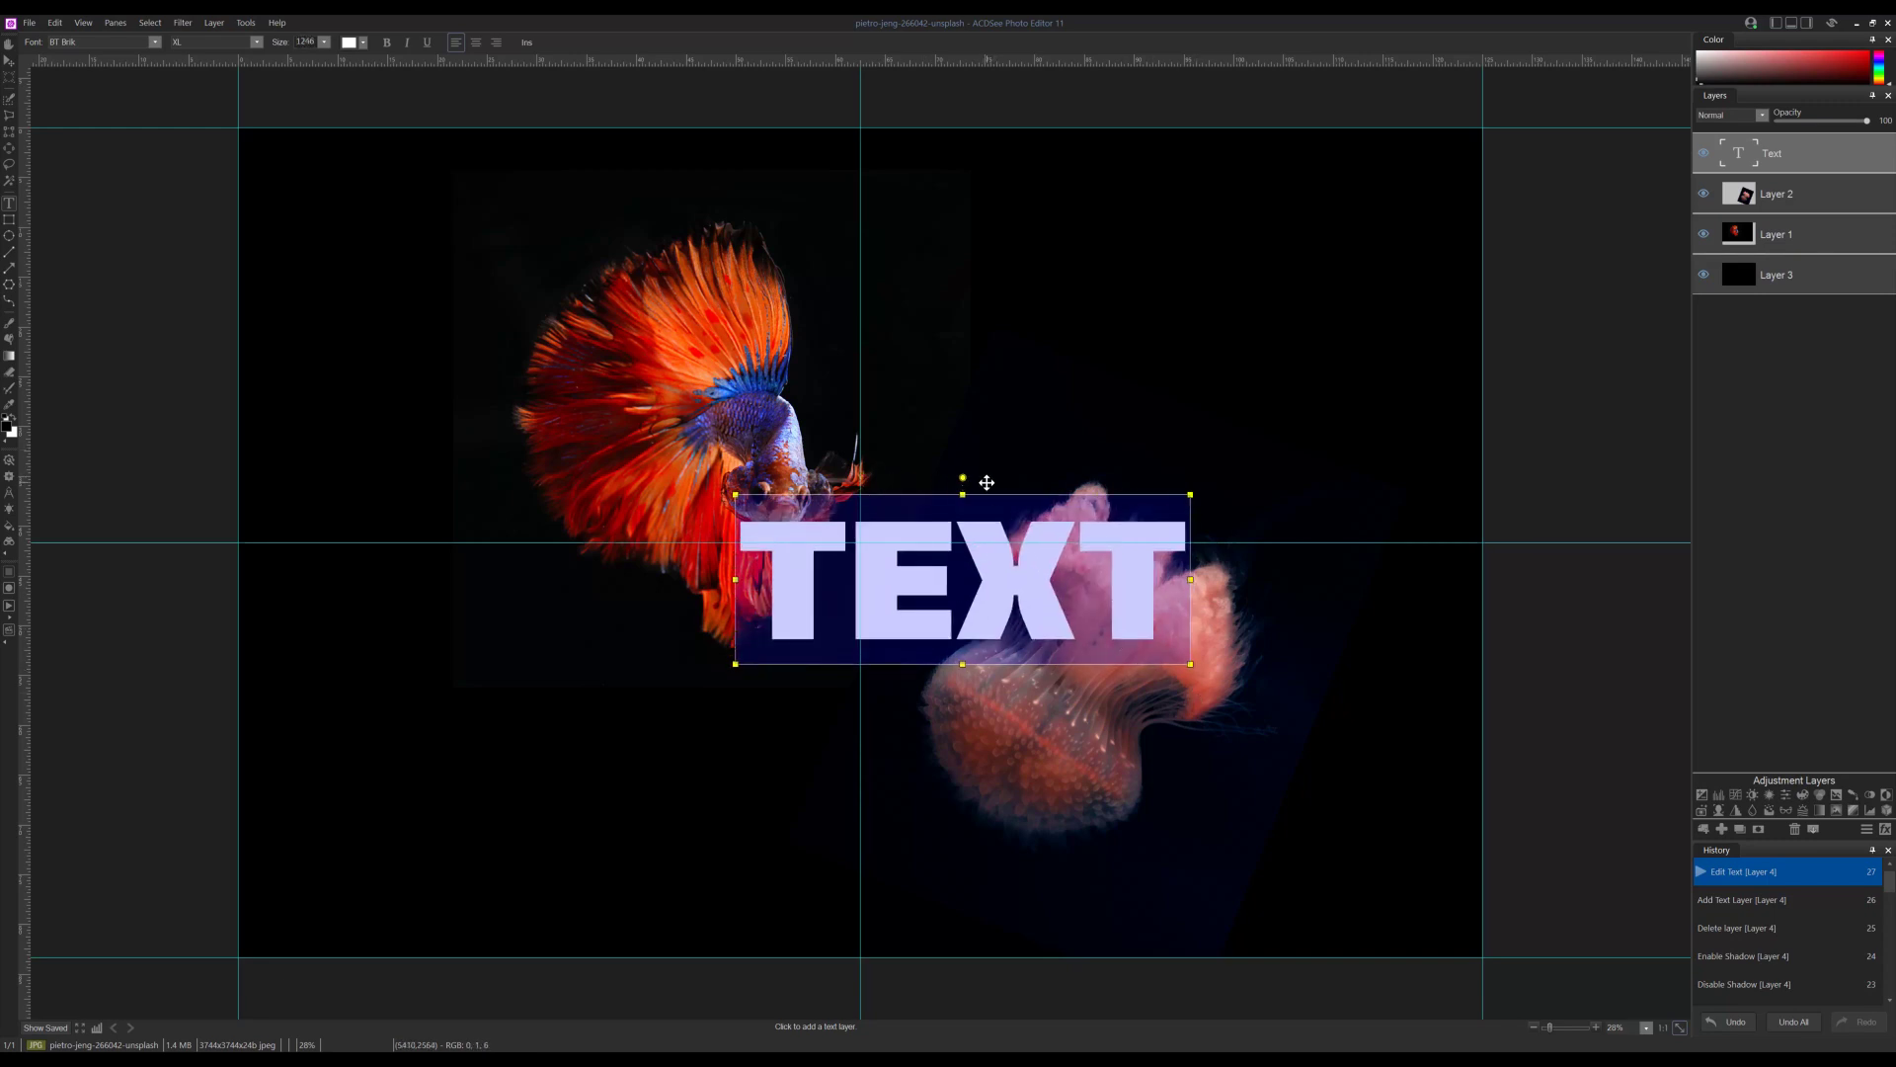
{"action": "left_click_drag", "start_coordinate": [987, 483], "coordinate": [885, 446]}
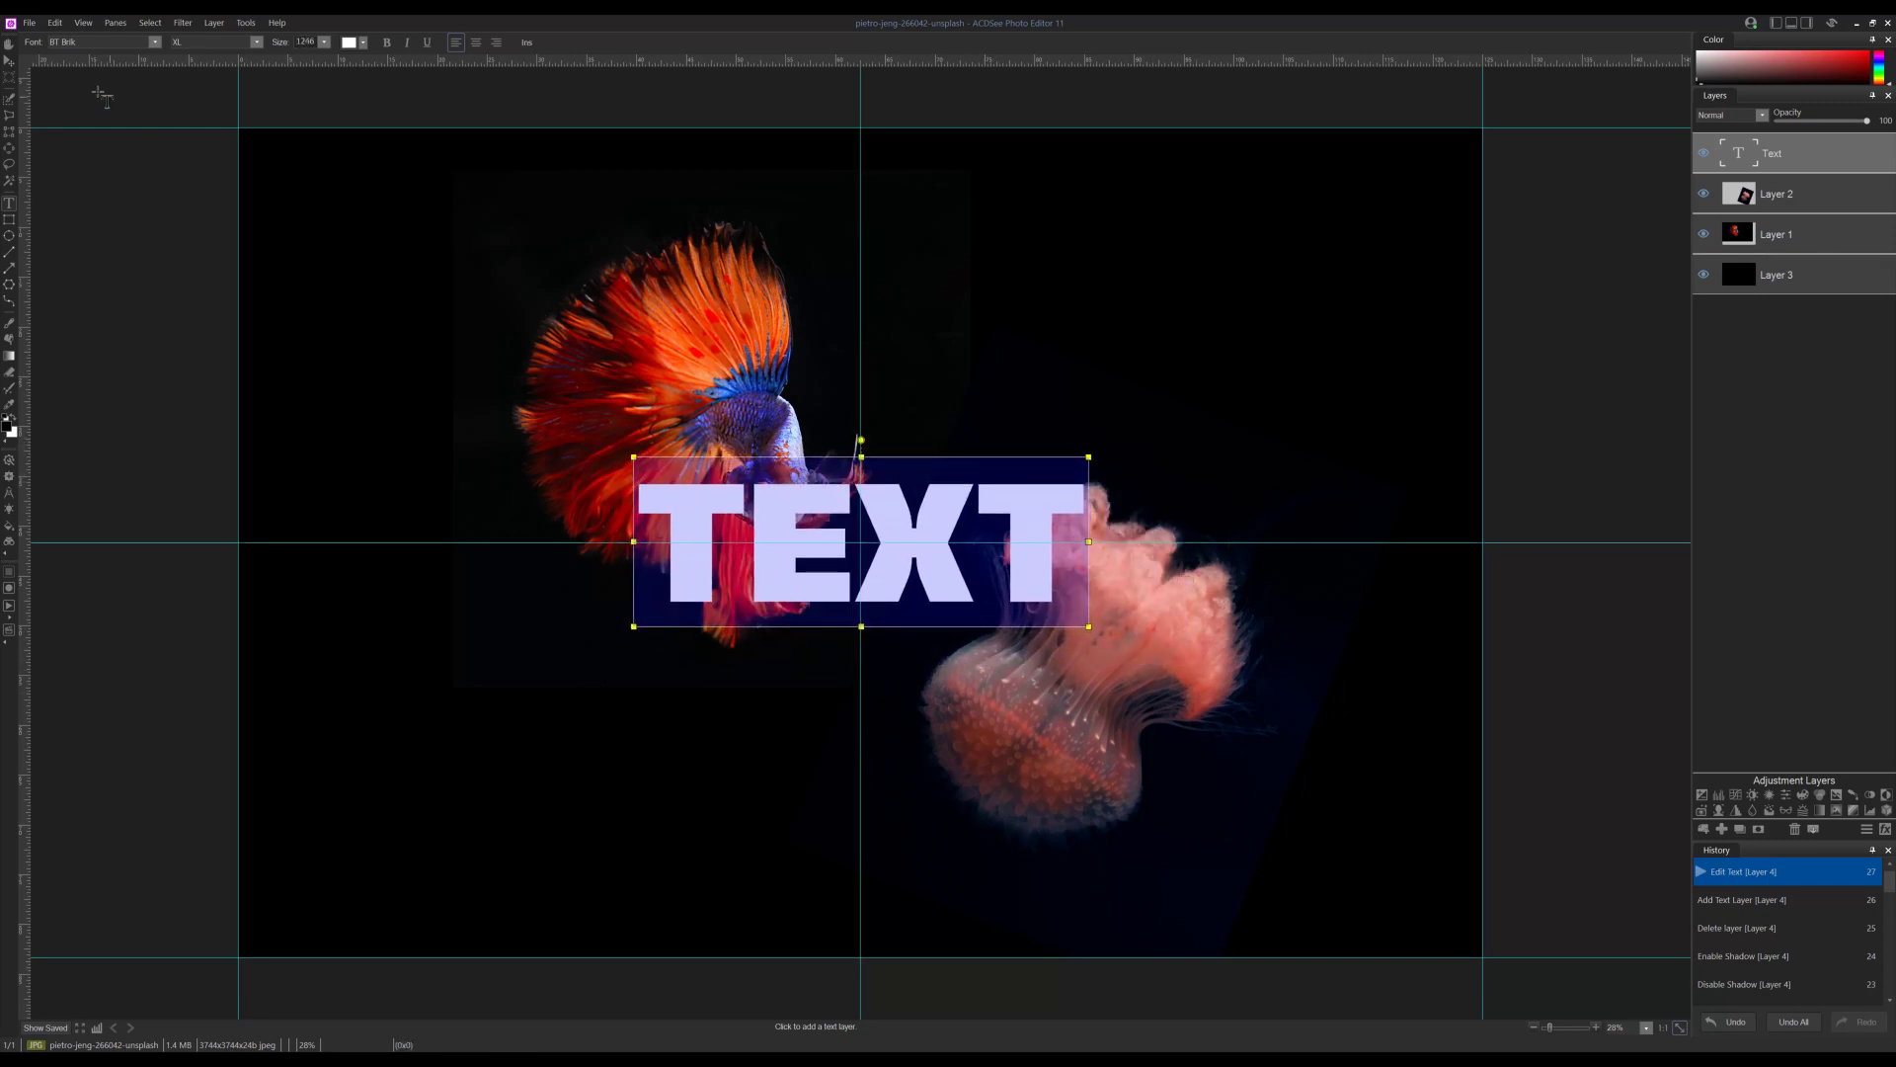
{"action": "left_click", "coordinate": [10, 61]}
{"action": "left_click", "coordinate": [42, 42]}
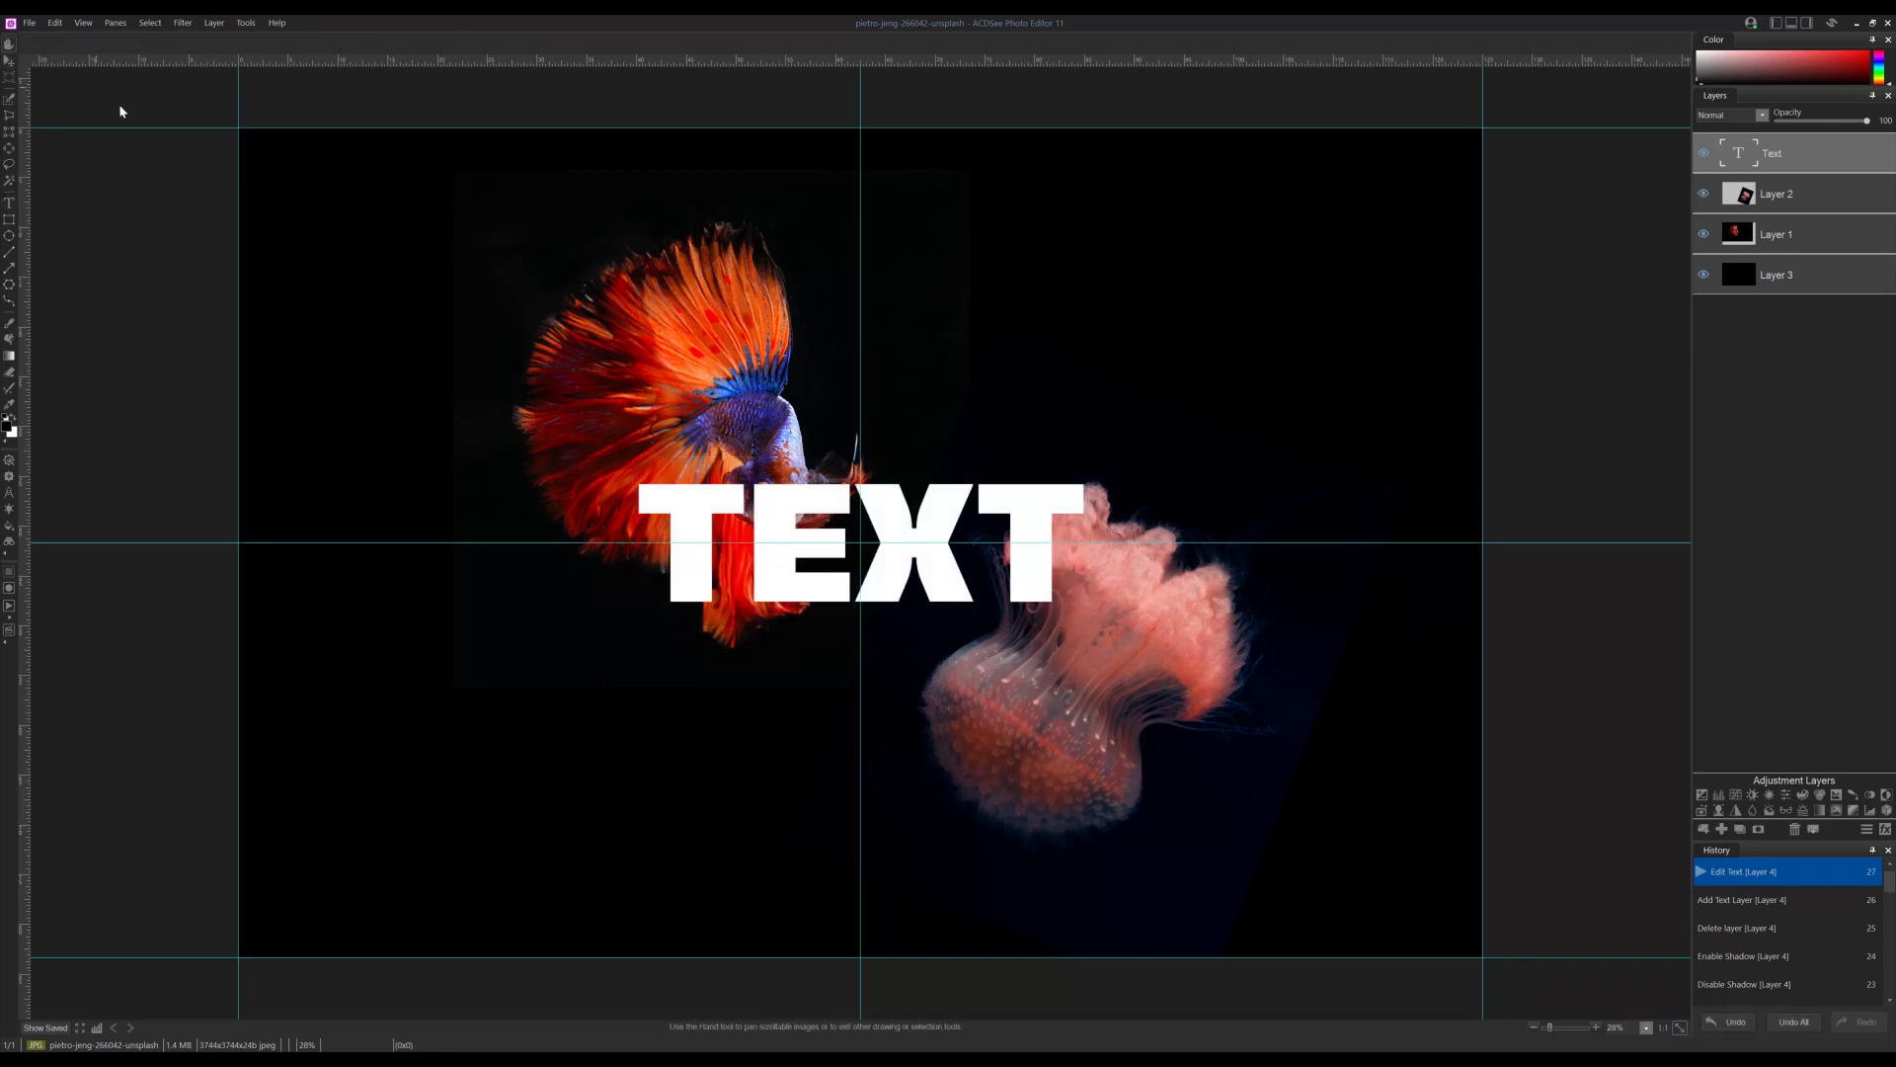
{"action": "left_click", "coordinate": [10, 61]}
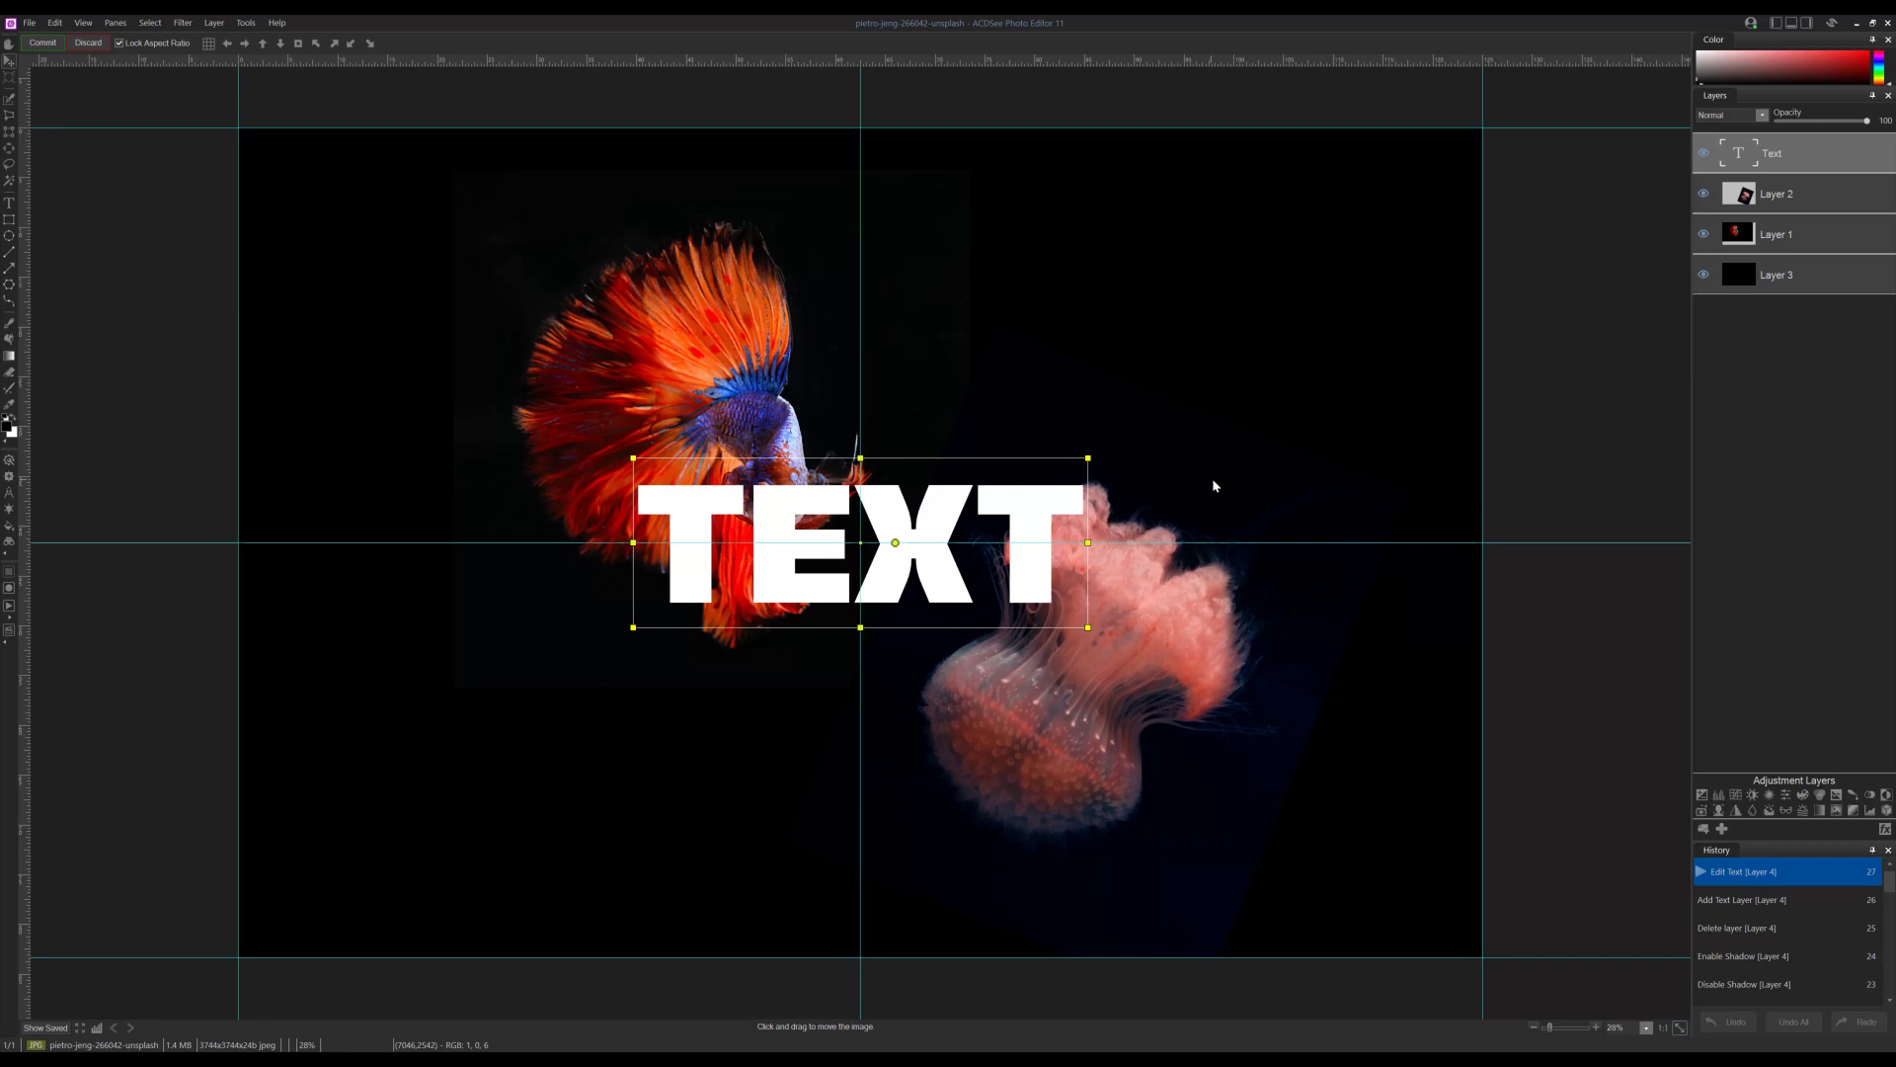
{"action": "left_click", "coordinate": [43, 42]}
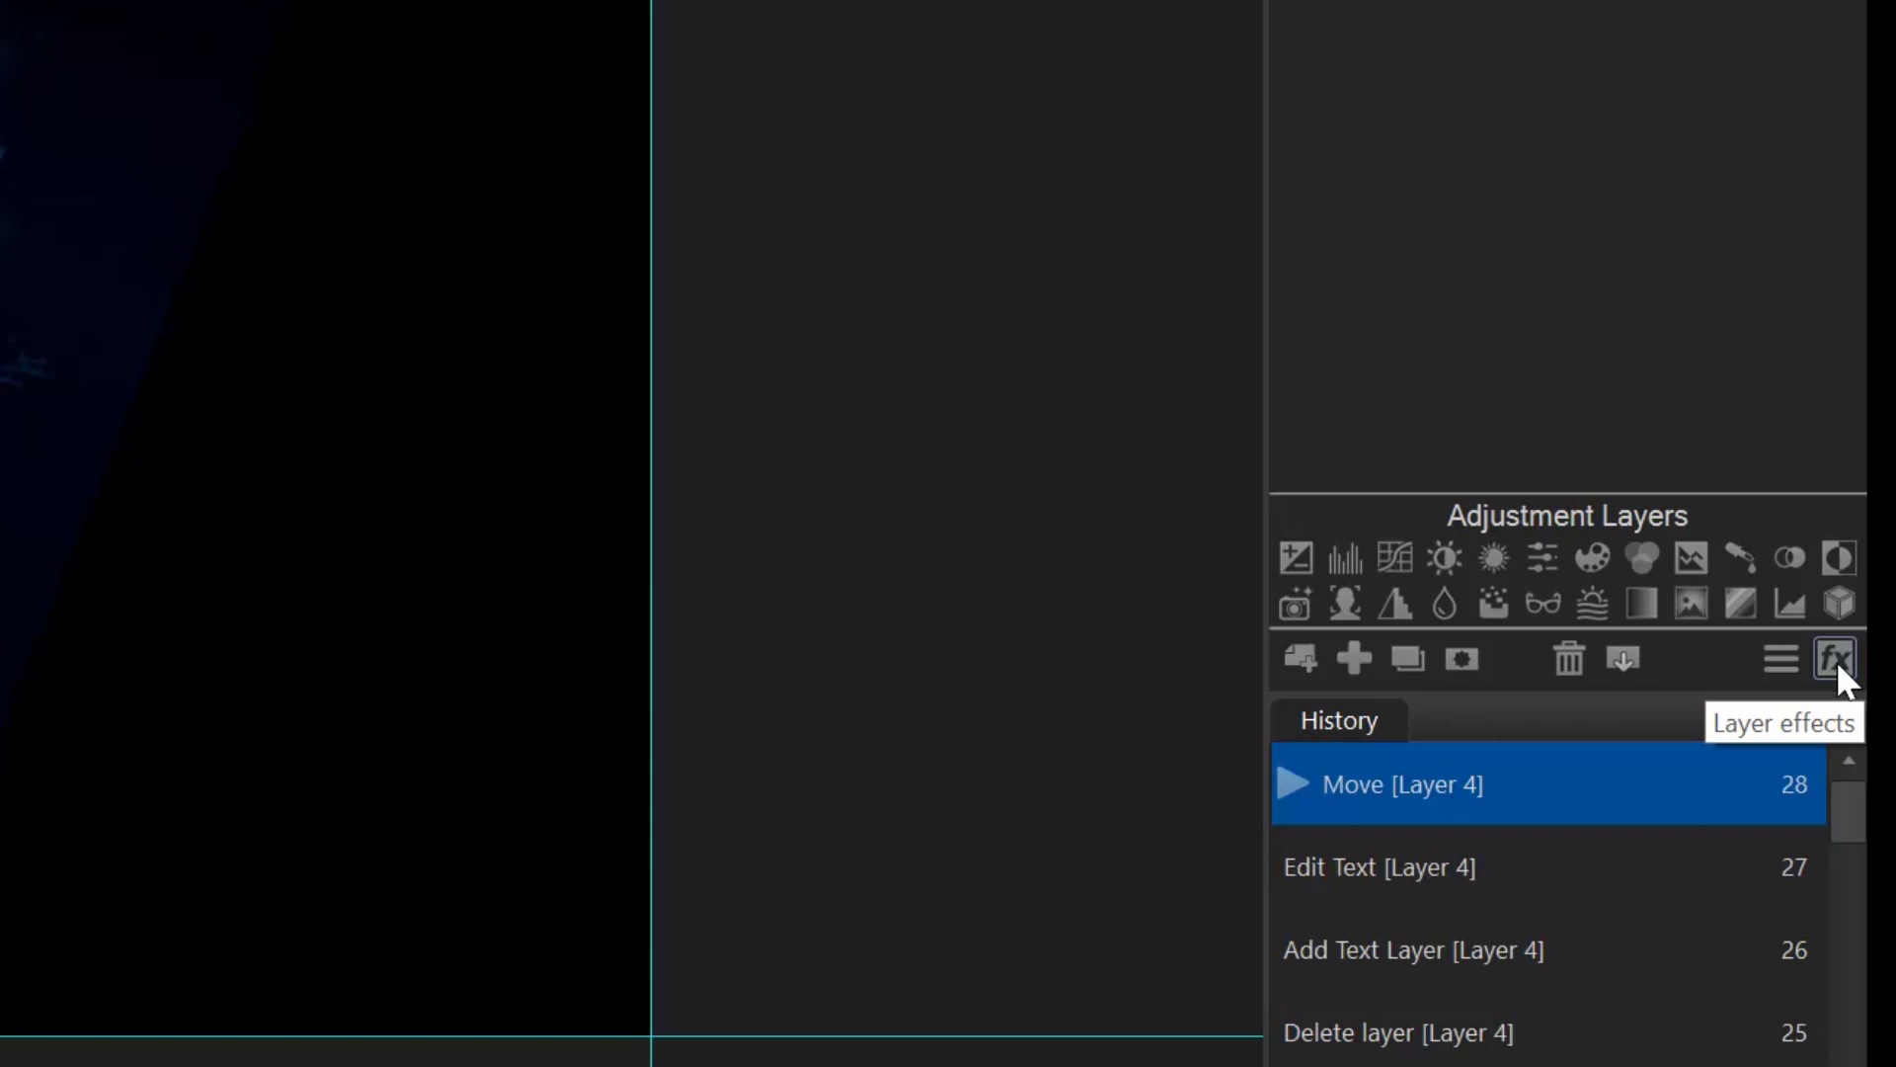
Give the TEXT layer a drop shadow with blur 85 and opacity 50
{"action": "left_click", "coordinate": [1836, 660]}
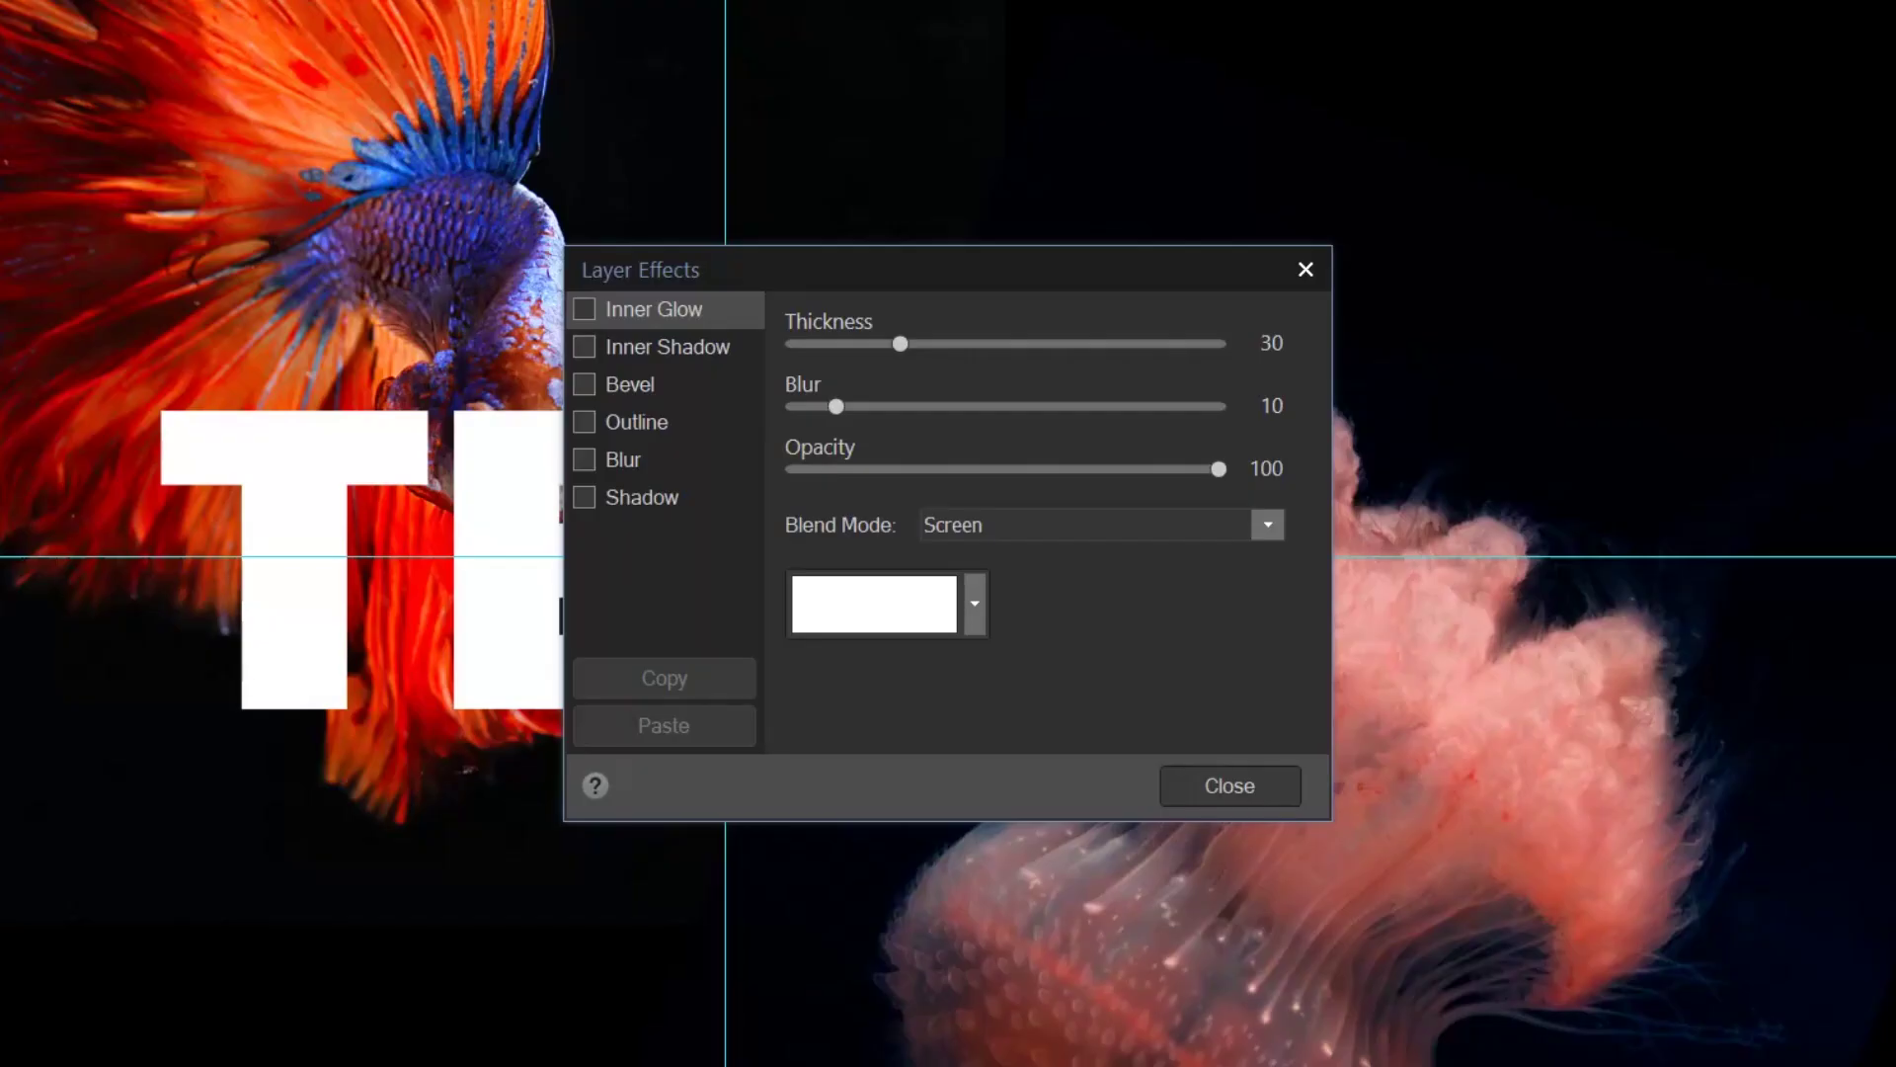
{"action": "left_click", "coordinate": [668, 491]}
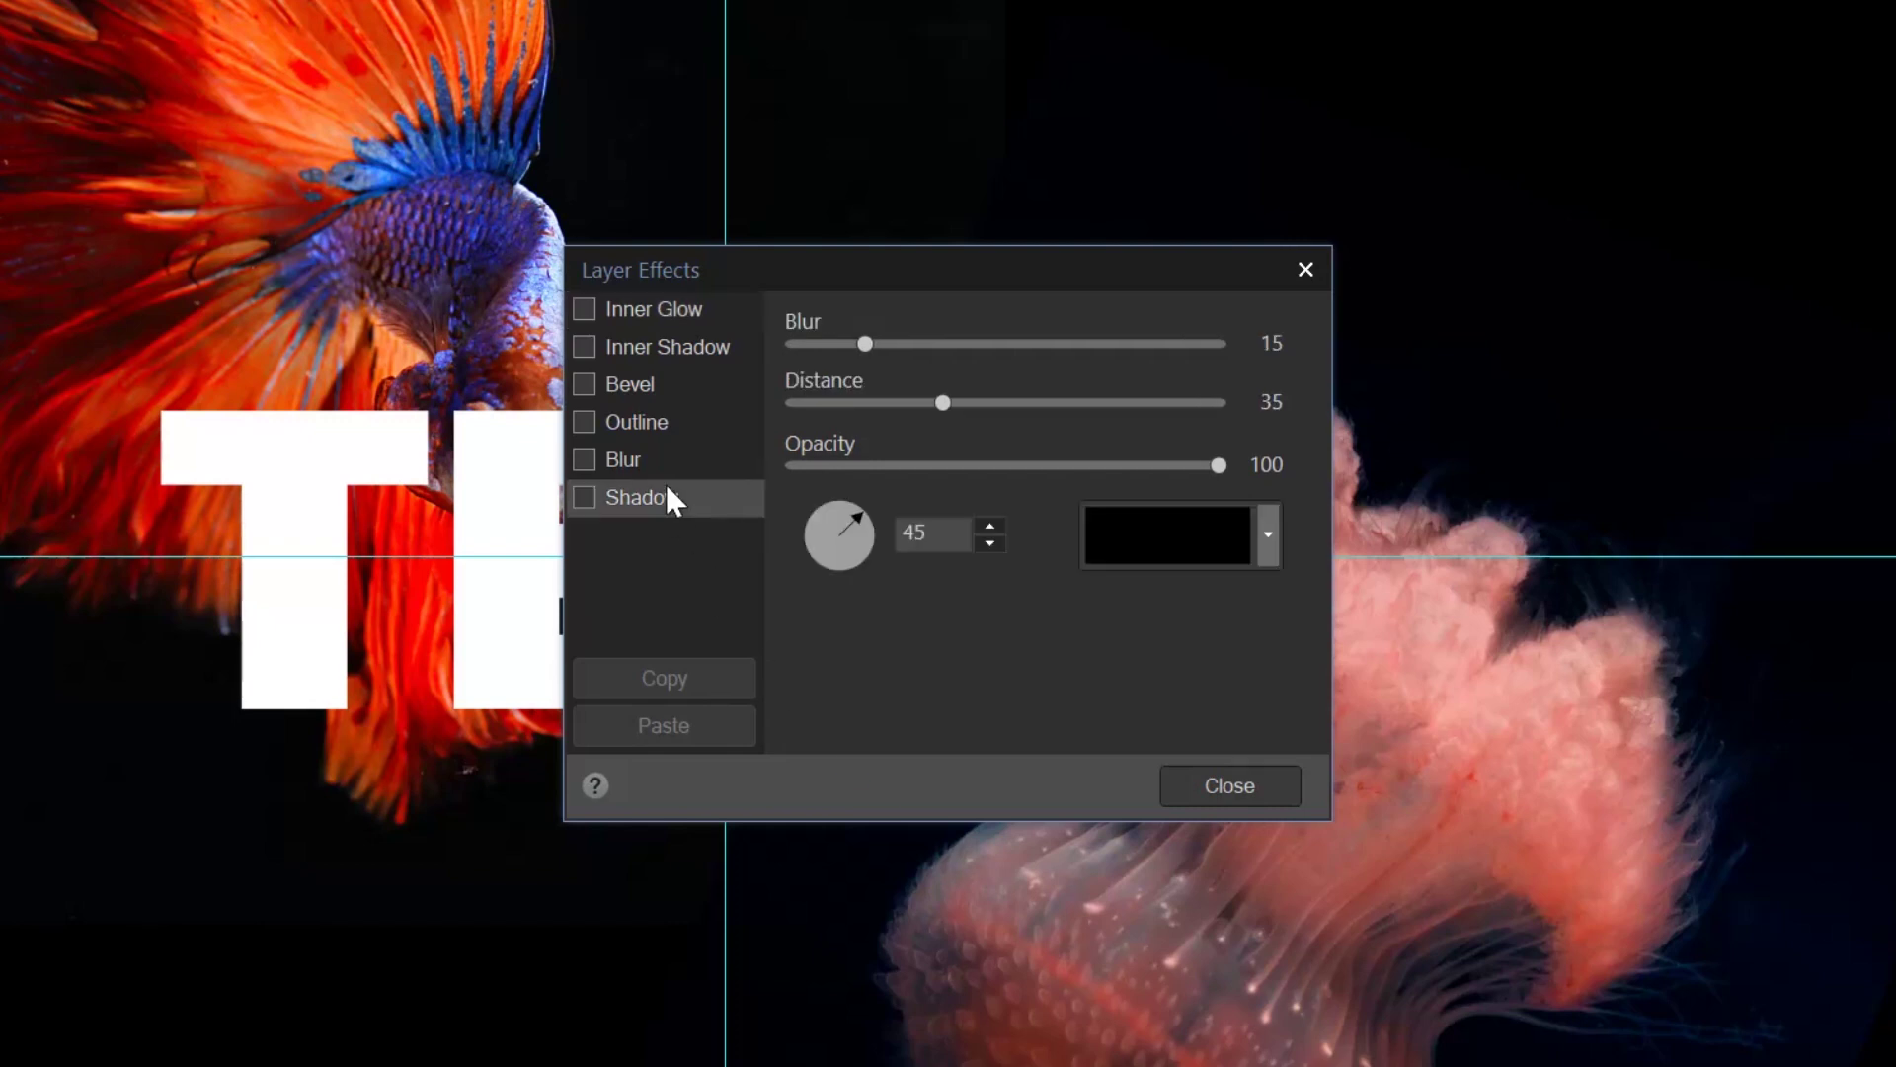
{"action": "left_click", "coordinate": [584, 497]}
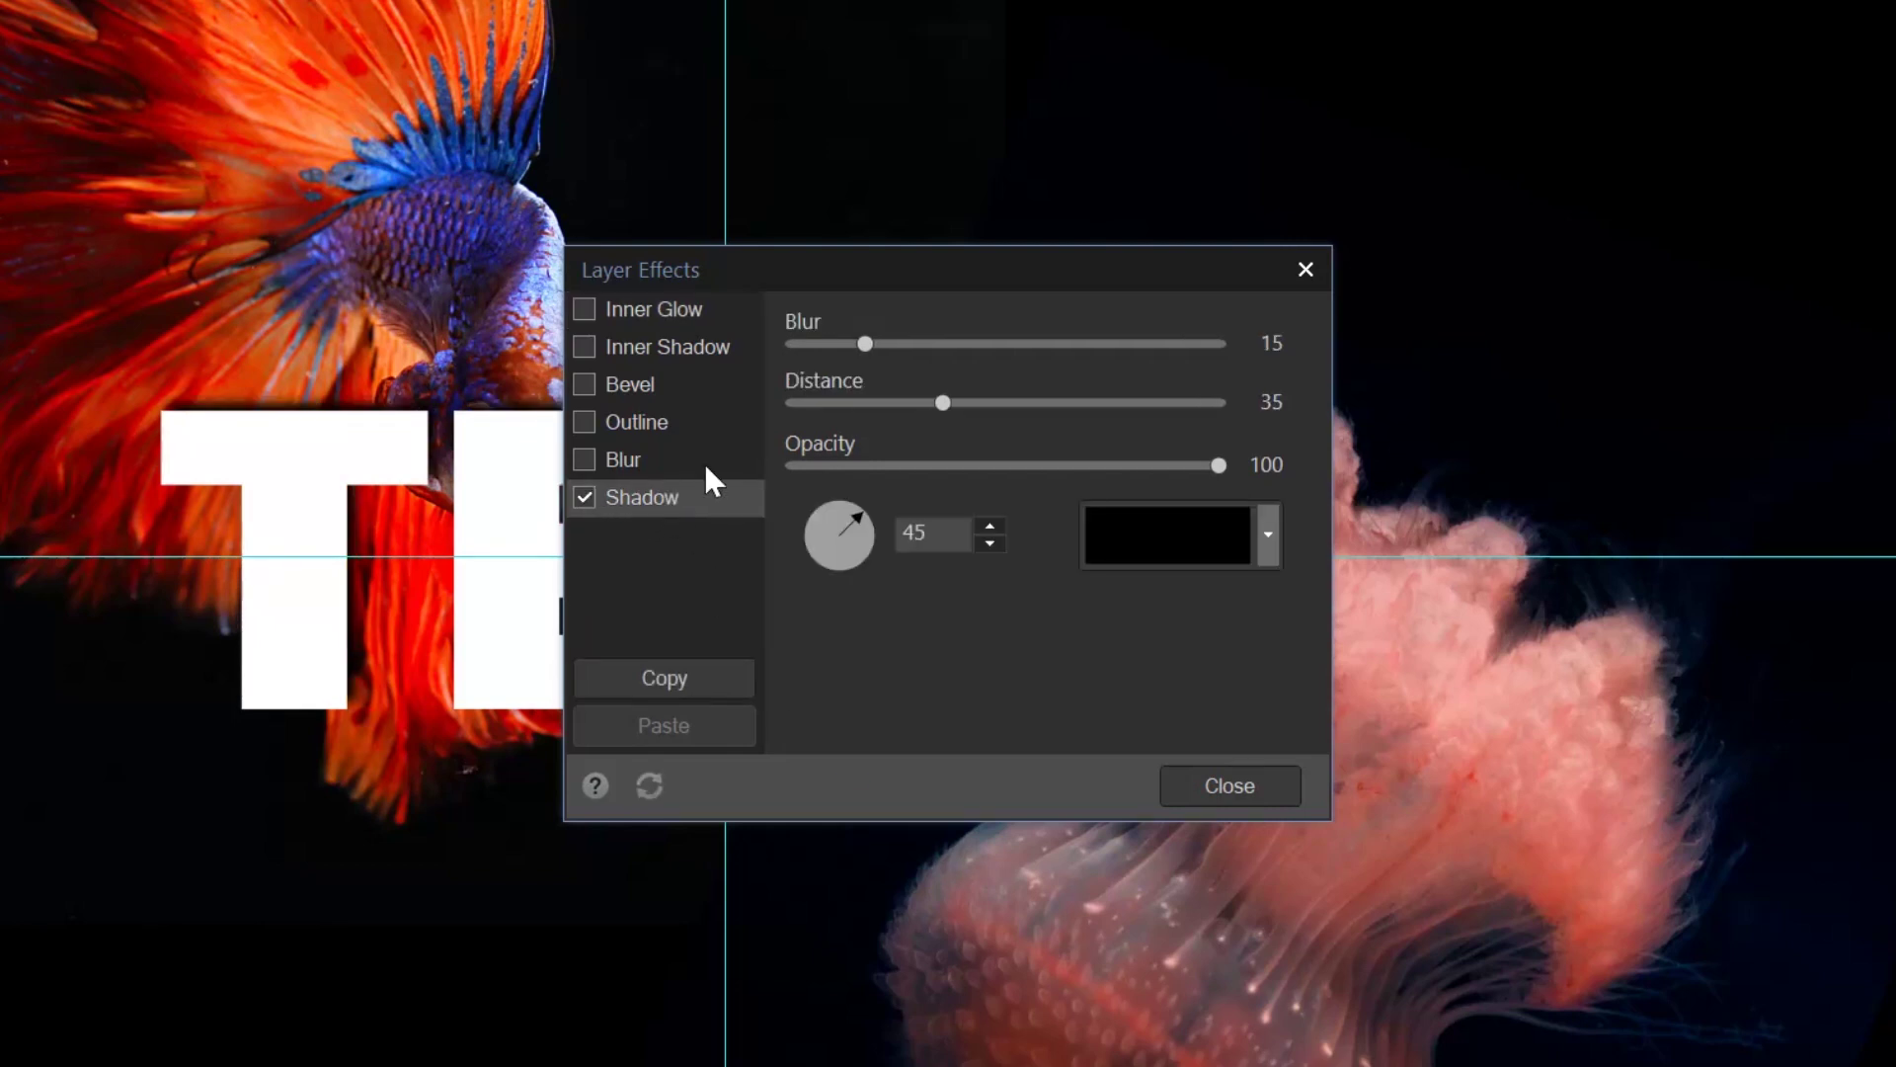
{"action": "left_click_drag", "start_coordinate": [864, 343], "coordinate": [1087, 342]}
{"action": "left_click_drag", "start_coordinate": [1218, 465], "coordinate": [1006, 464]}
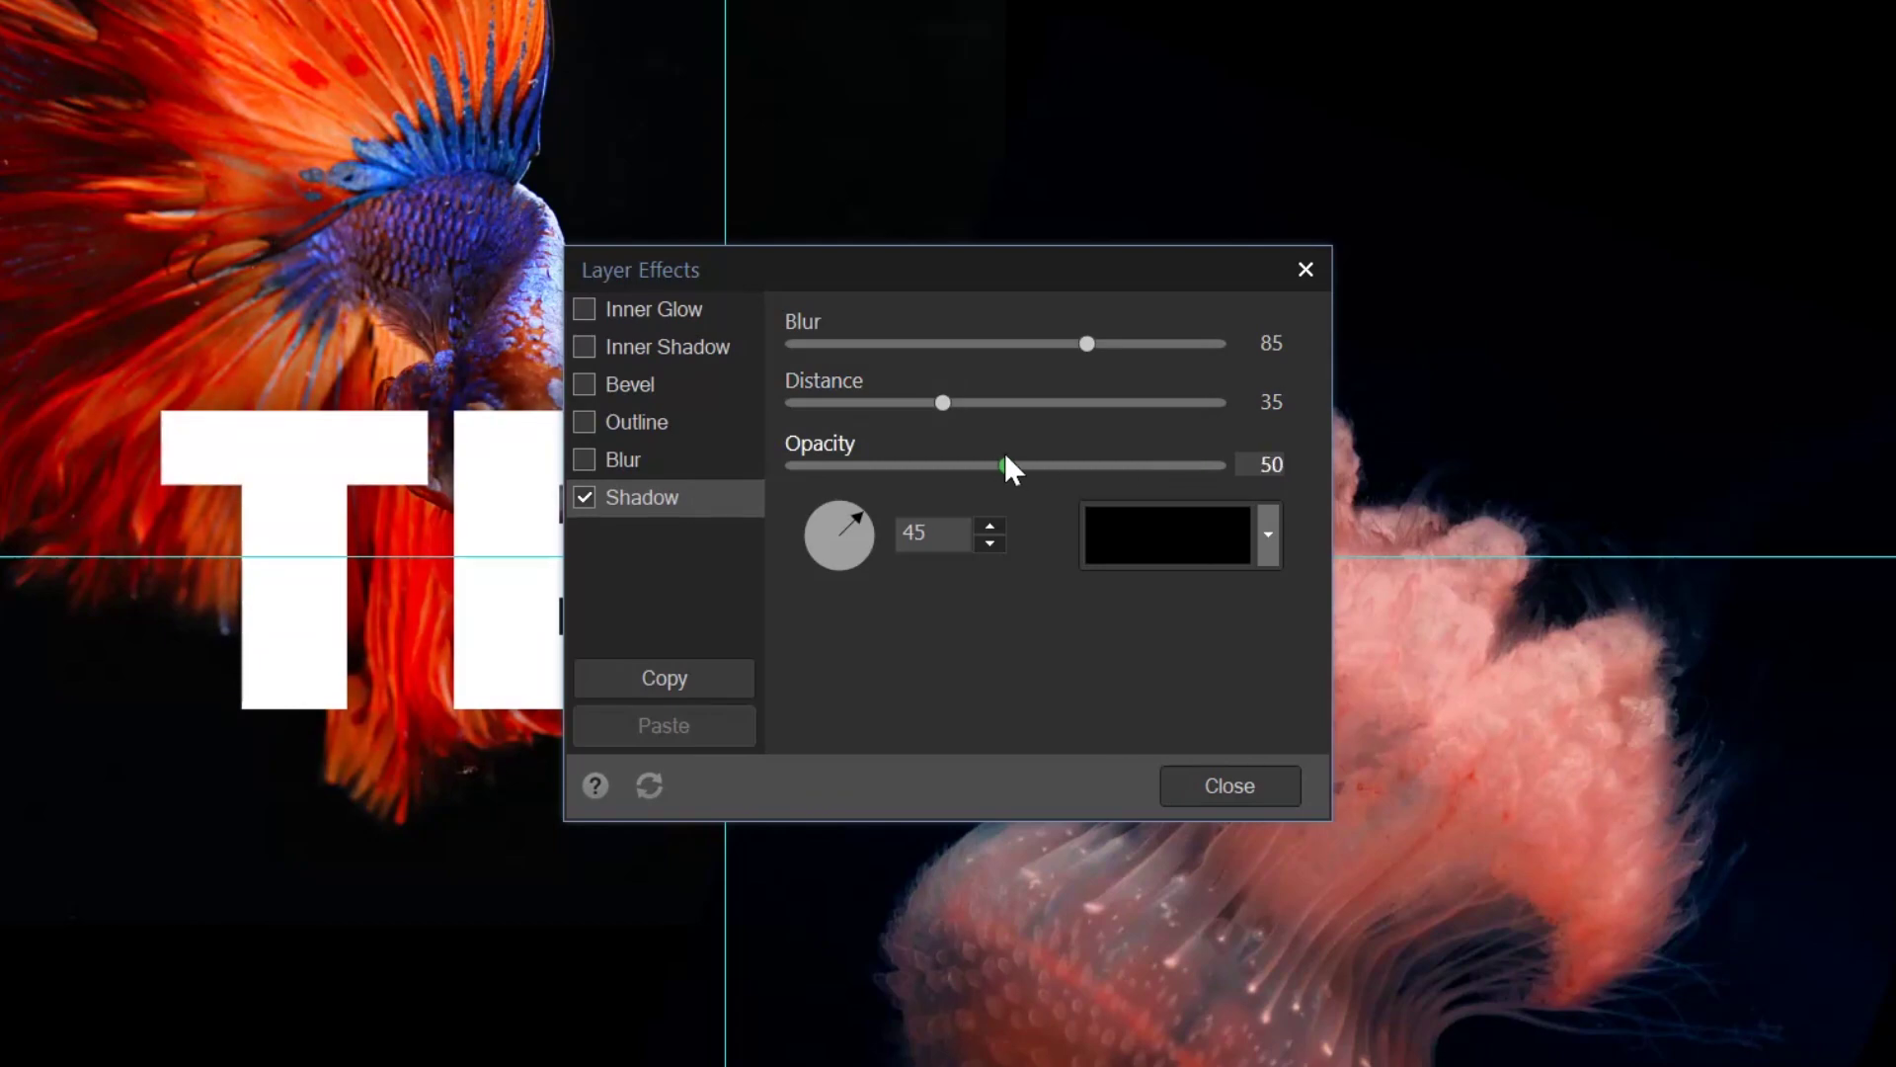
{"action": "left_click", "coordinate": [1250, 787]}
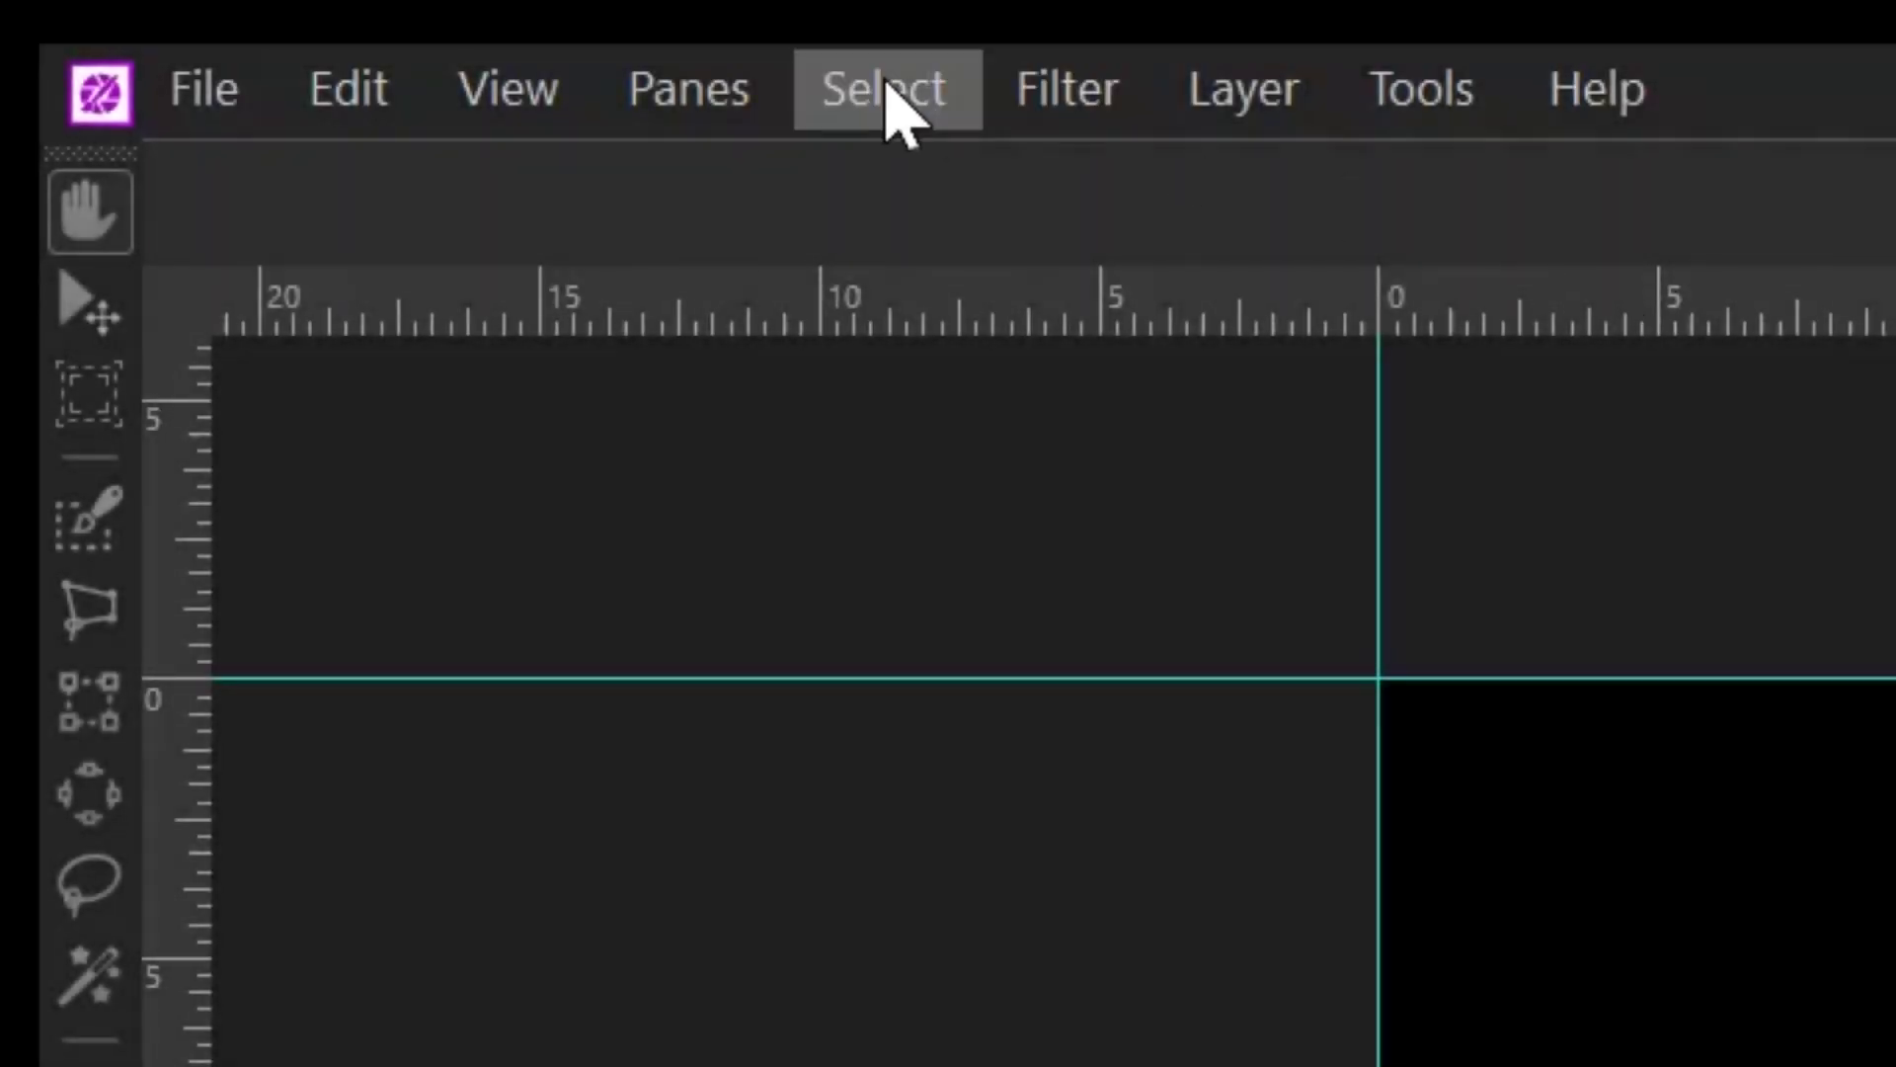
Use Pixel Targeting with all colours at Min except red and orange at 100
{"action": "left_click", "coordinate": [893, 91]}
{"action": "left_click", "coordinate": [1099, 644]}
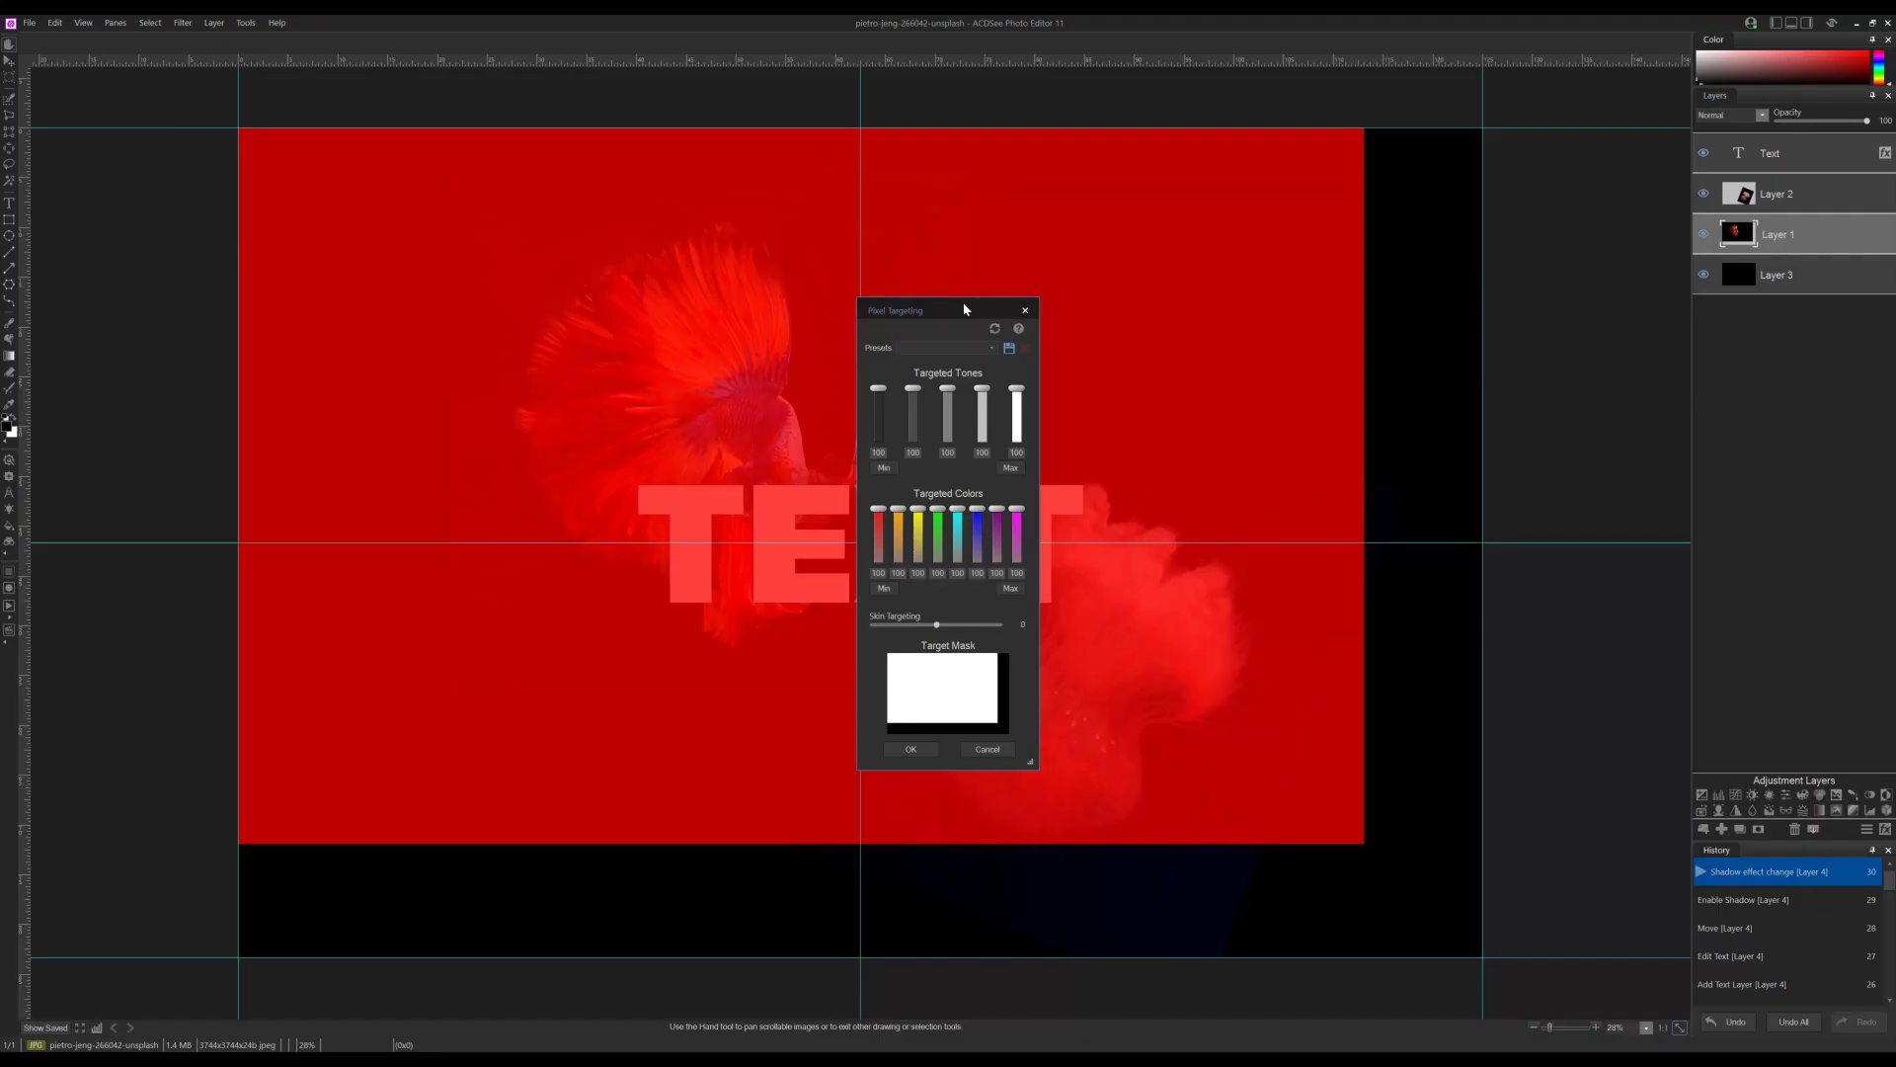
{"action": "left_click_drag", "start_coordinate": [965, 309], "coordinate": [1243, 289]}
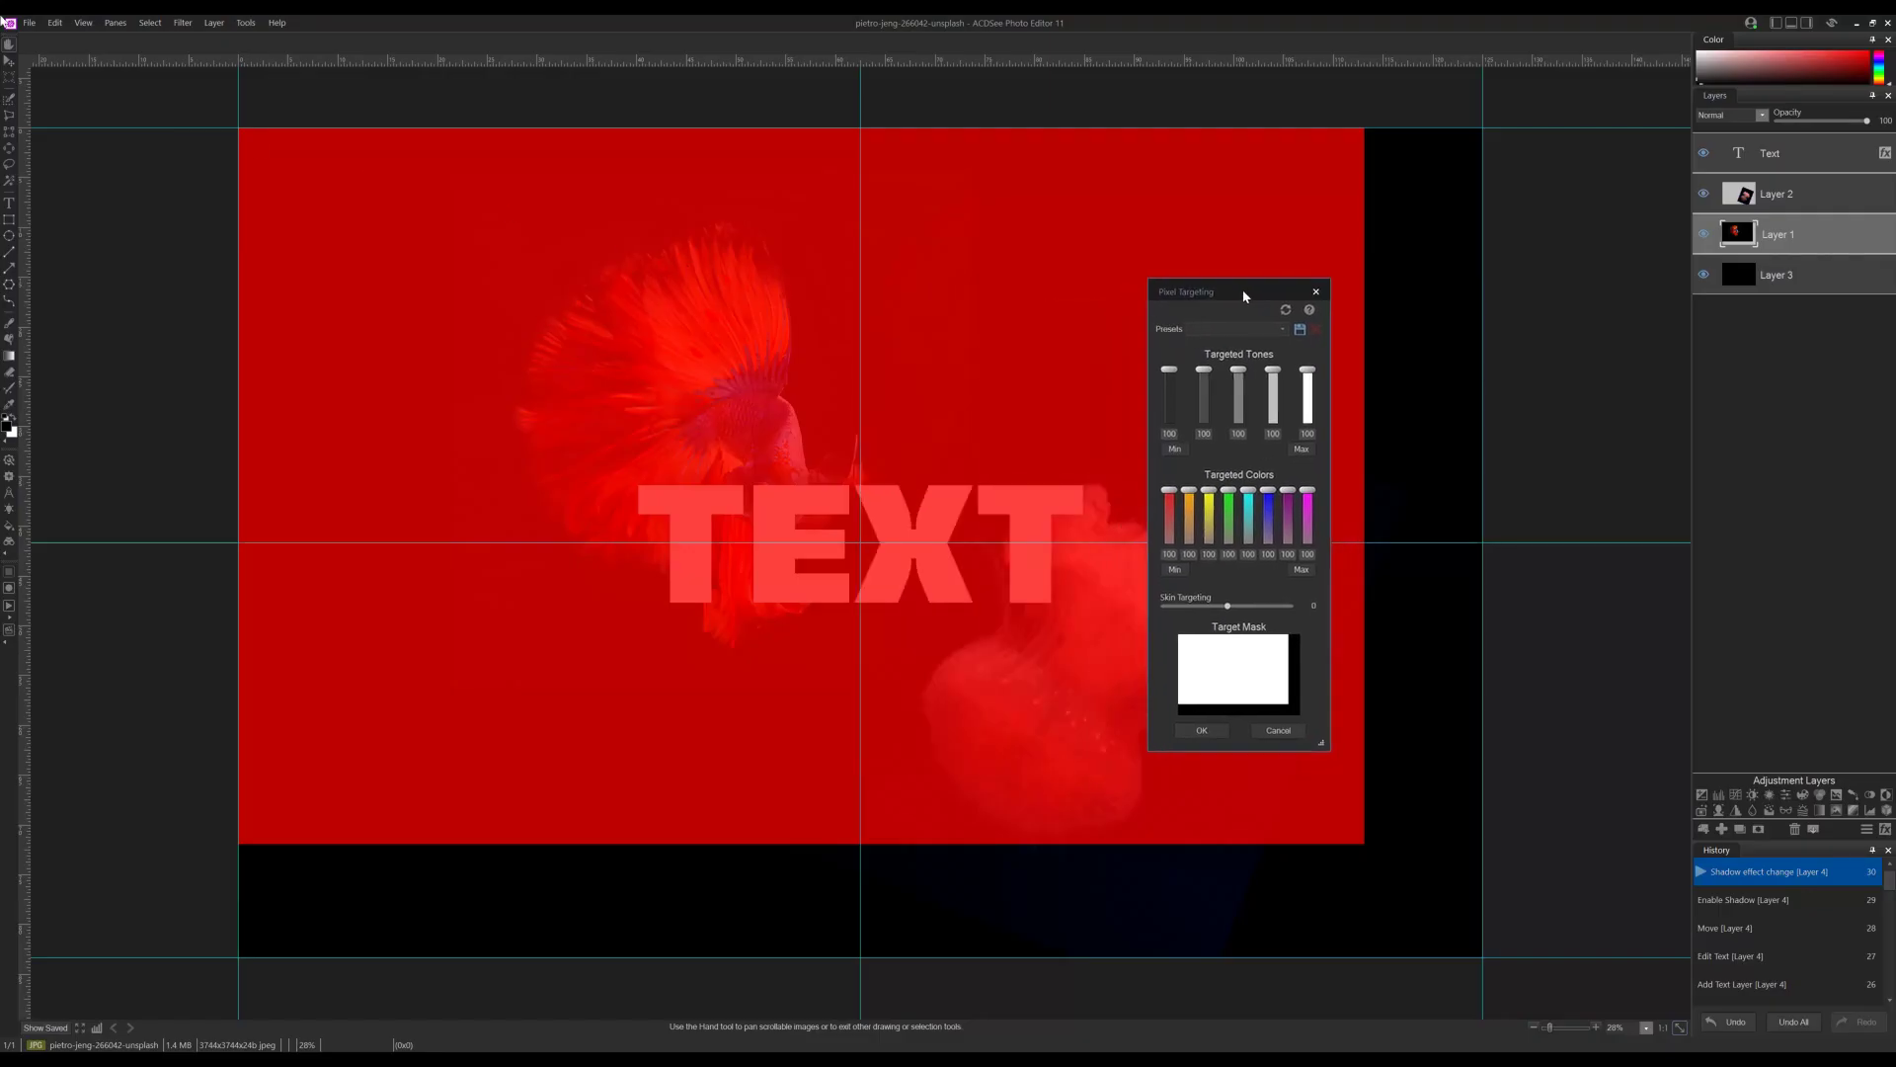
{"action": "left_click", "coordinate": [1175, 567]}
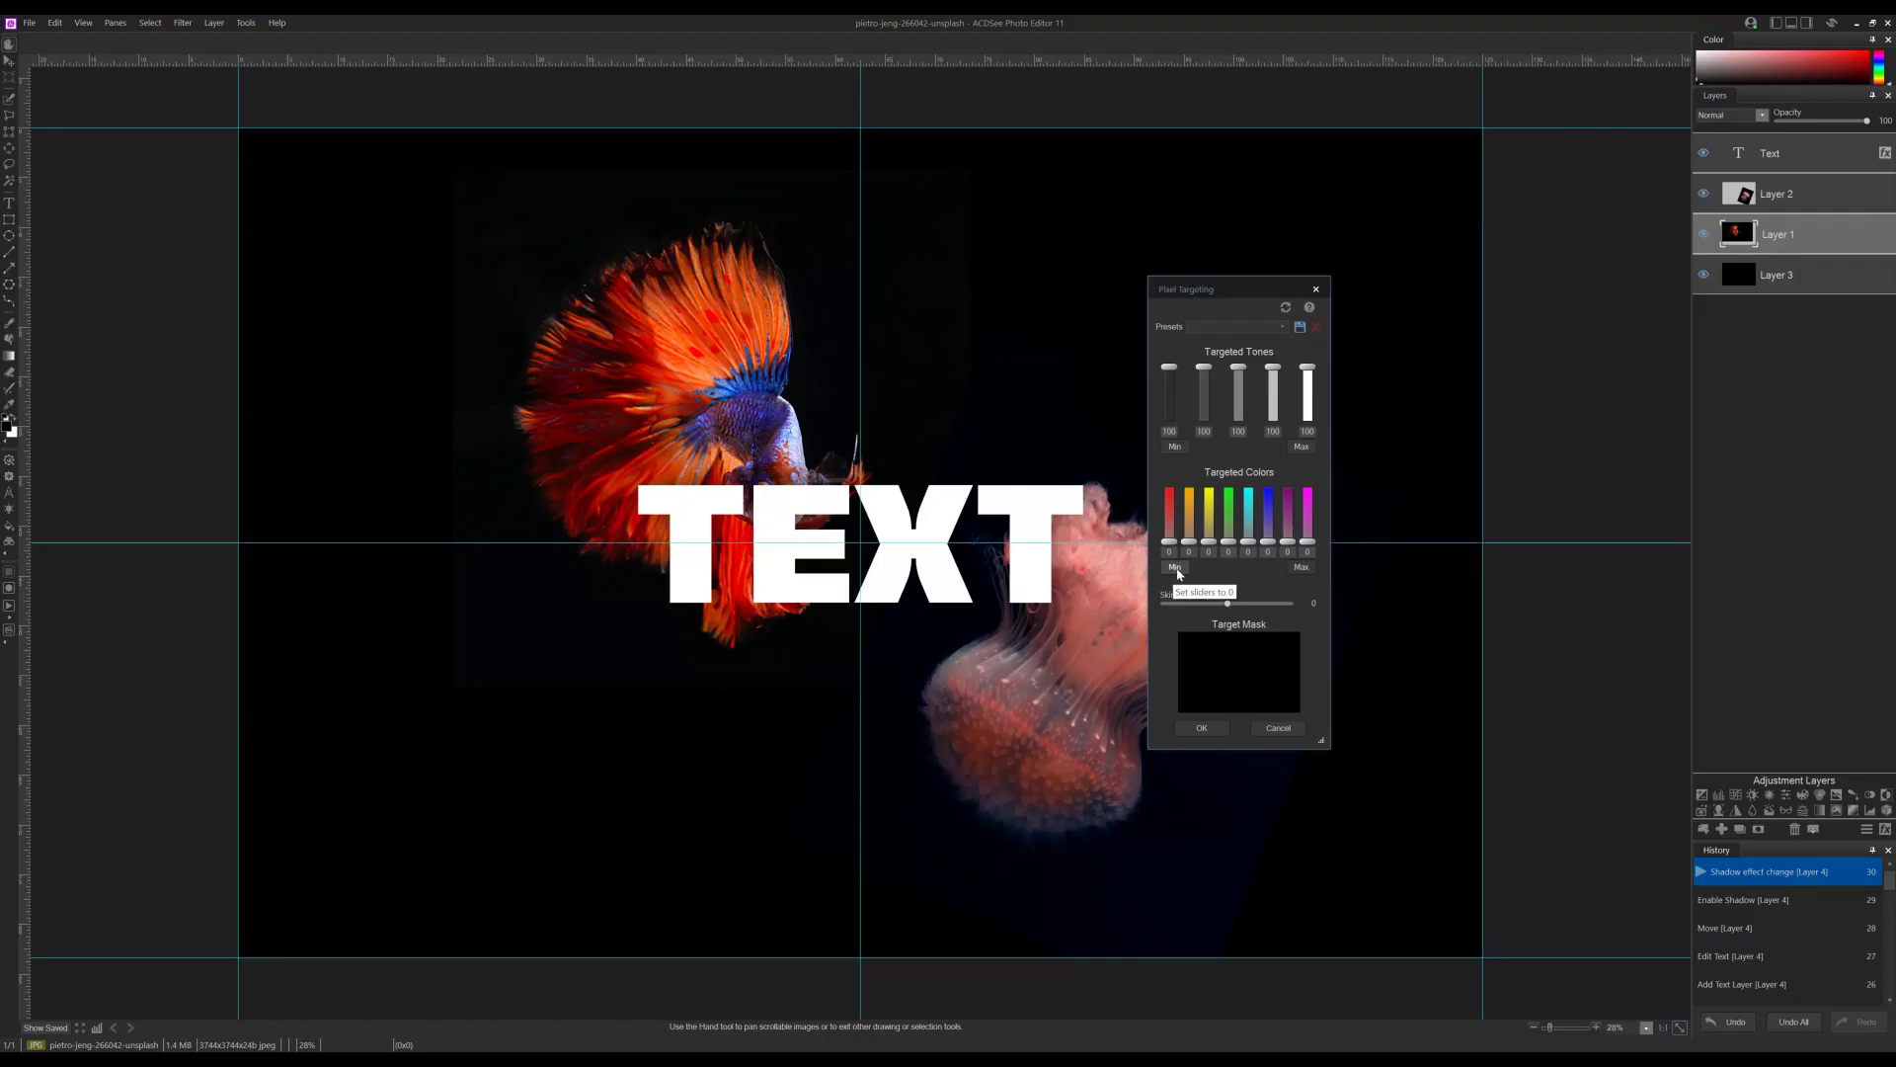
{"action": "left_click_drag", "start_coordinate": [1168, 543], "coordinate": [1189, 487]}
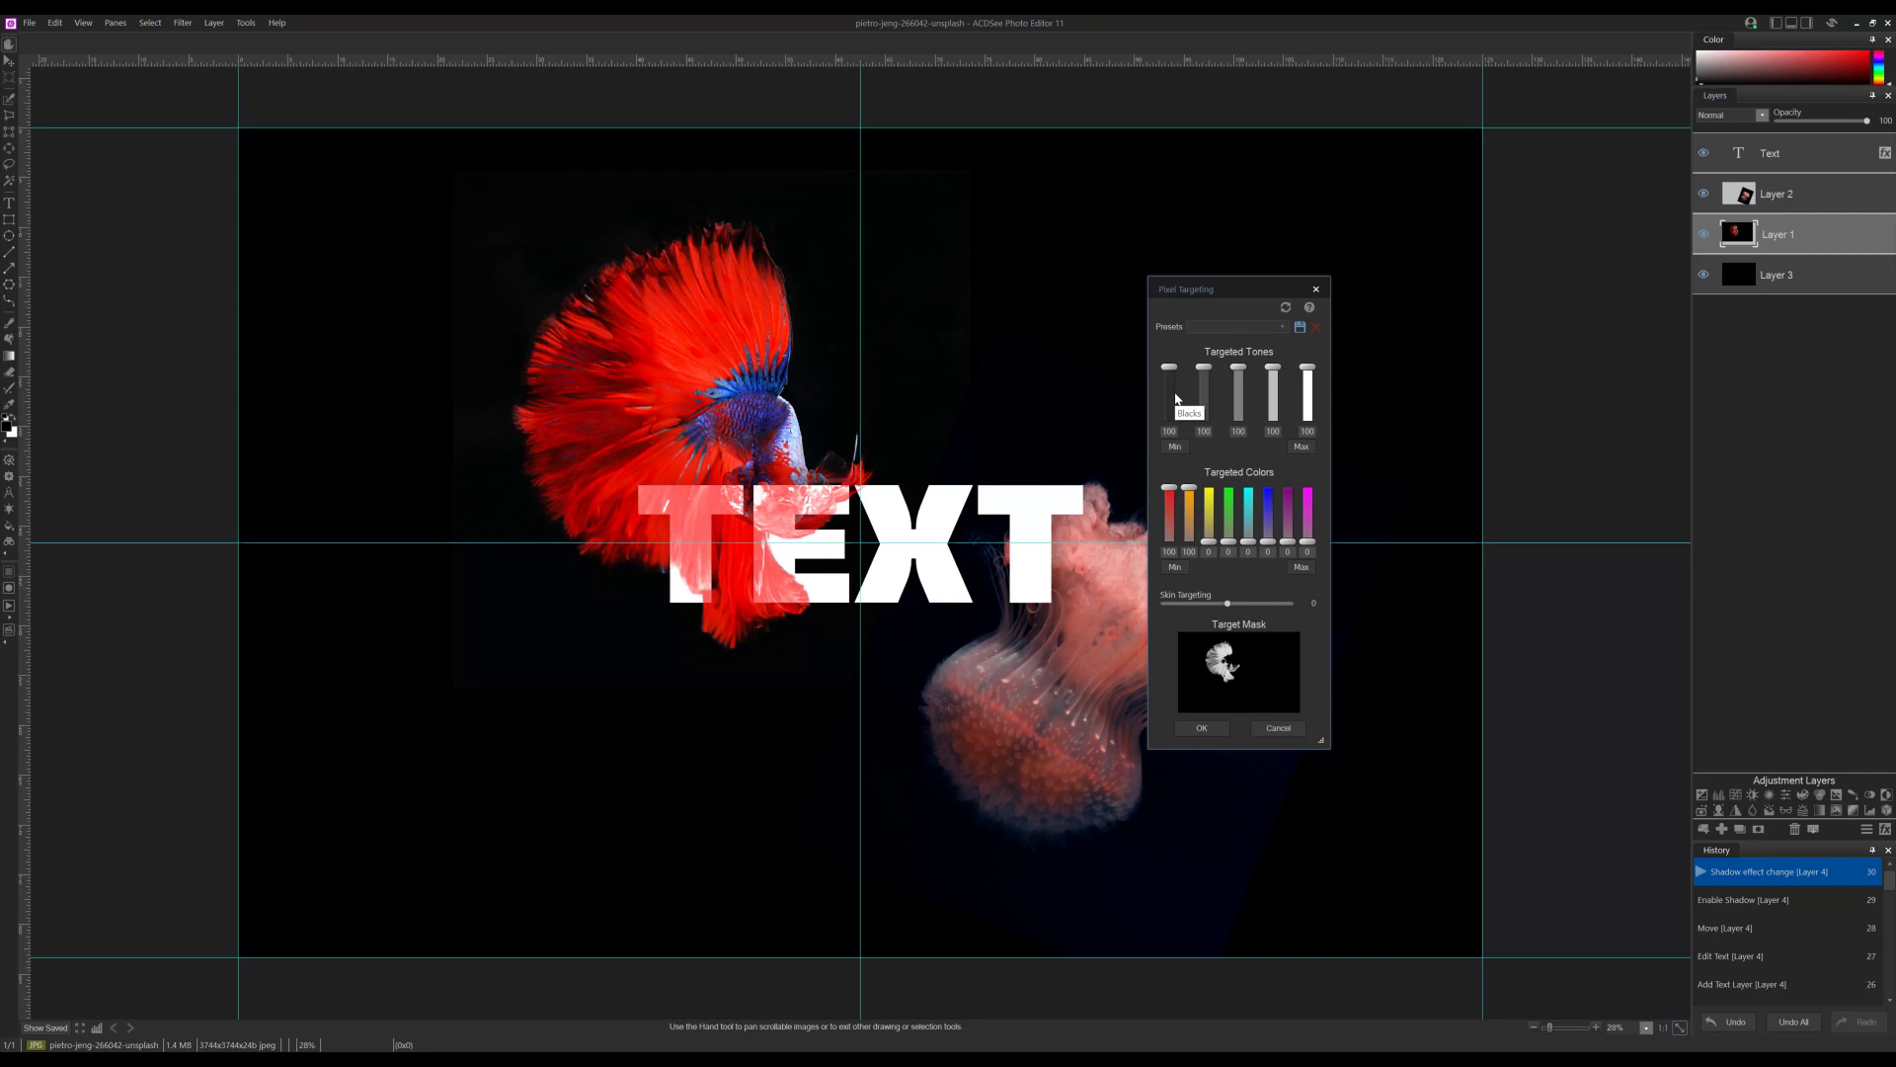
{"action": "left_click", "coordinate": [1203, 727]}
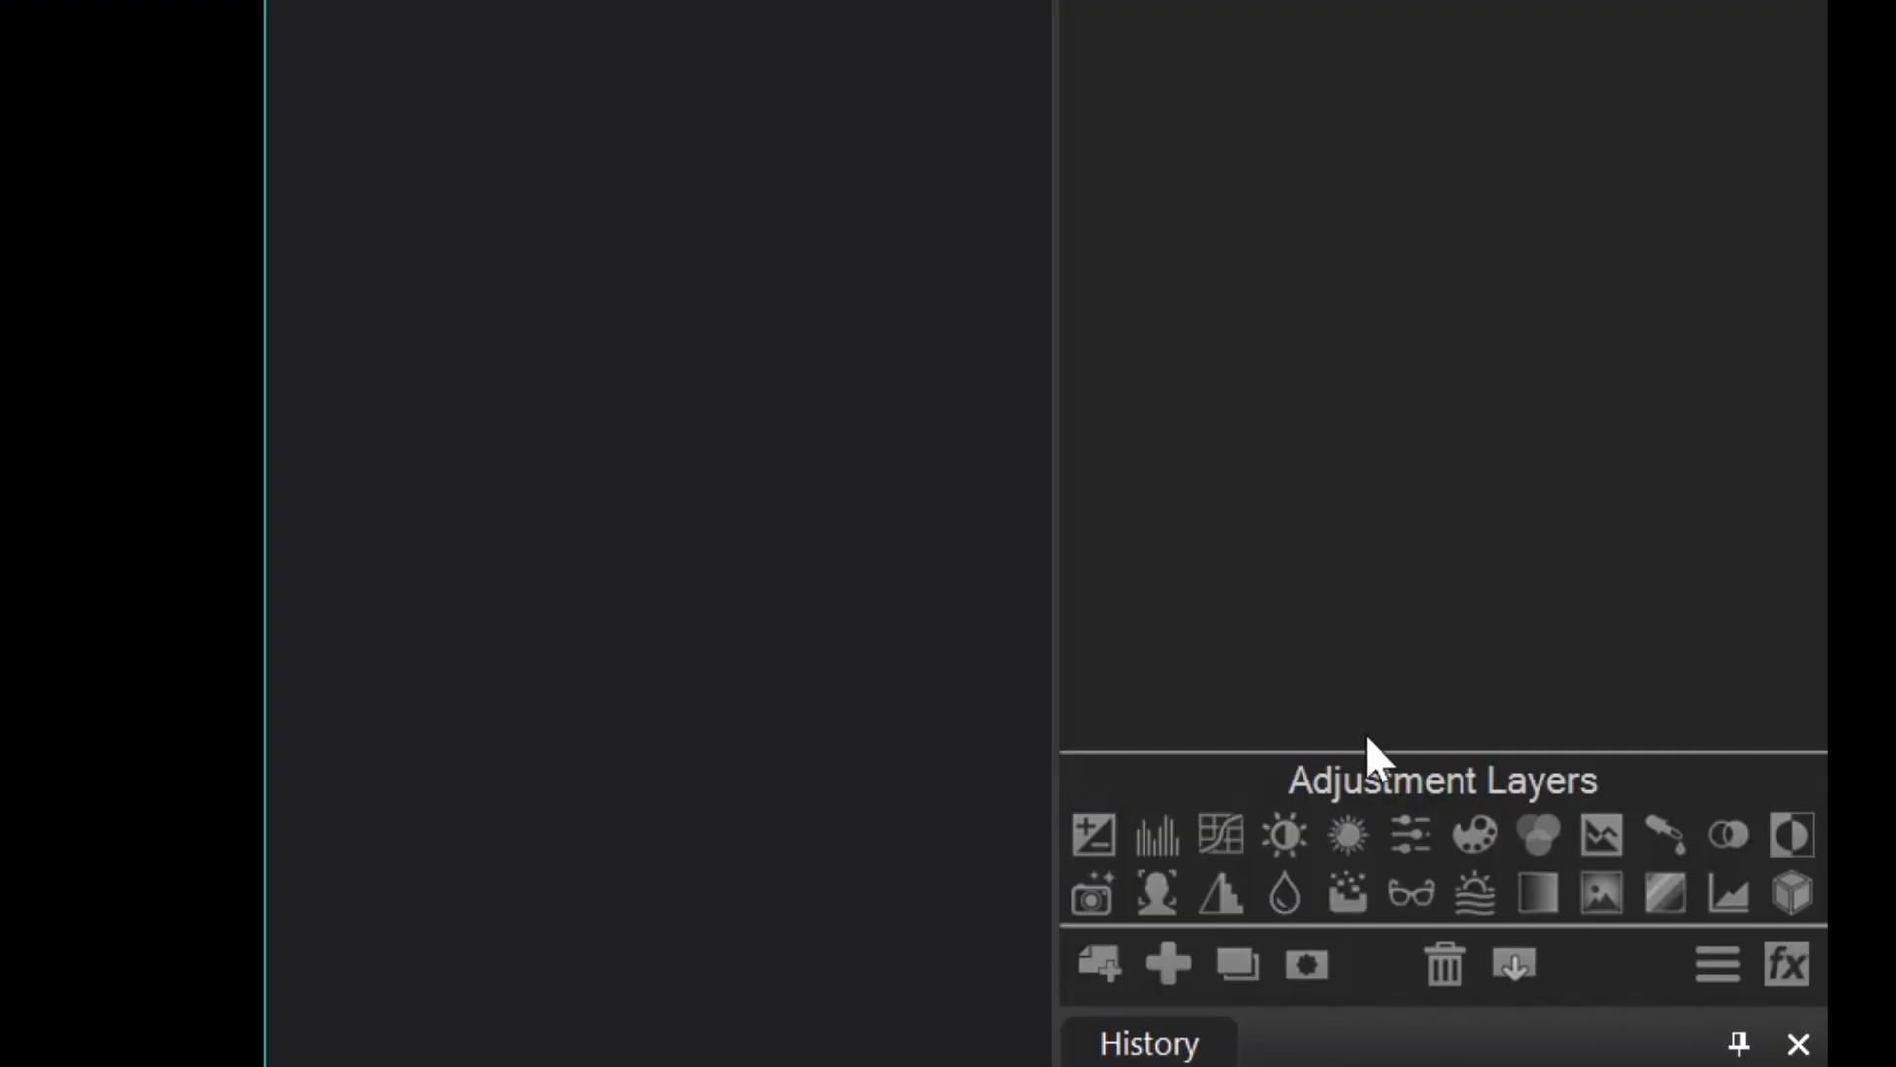
Add a Vibrance adjustment layer with Hue about -12, turning the fish golden orange
{"action": "left_click", "coordinate": [1409, 836]}
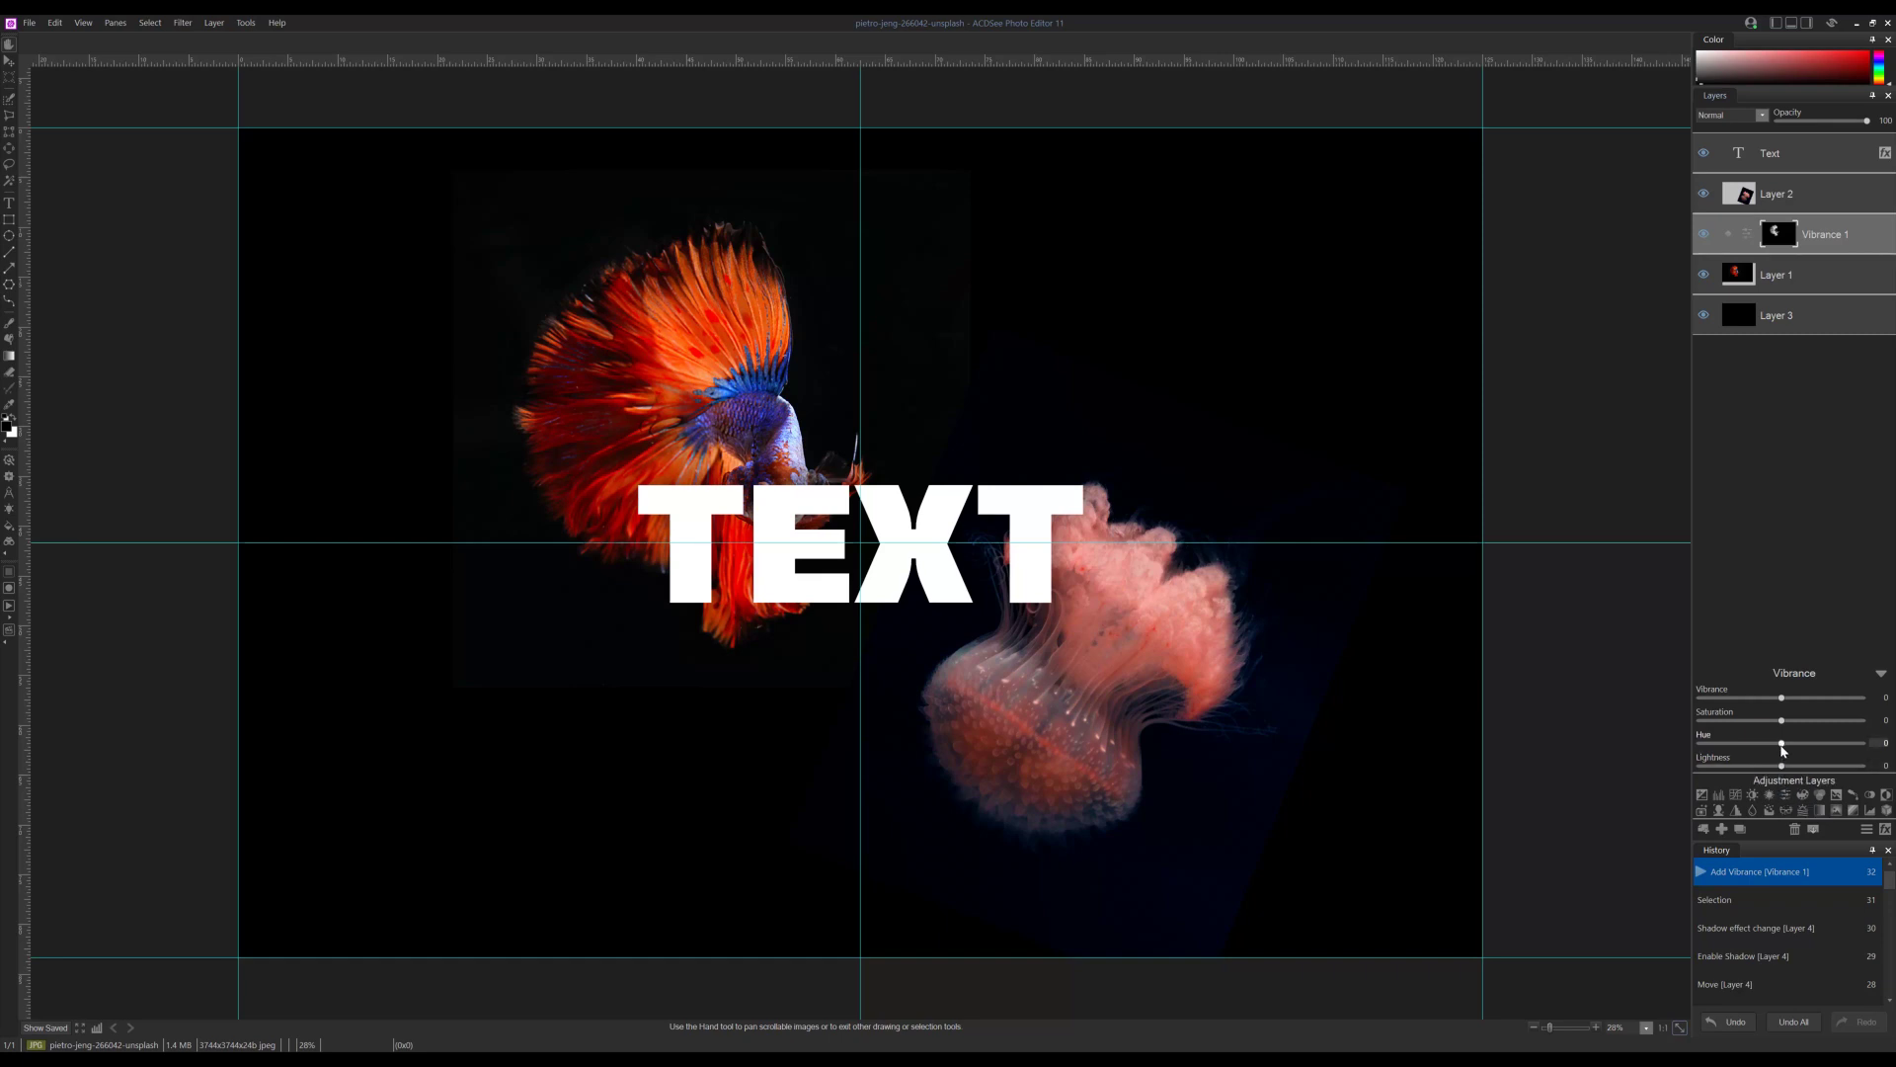
{"action": "left_click_drag", "start_coordinate": [1784, 749], "coordinate": [1834, 746]}
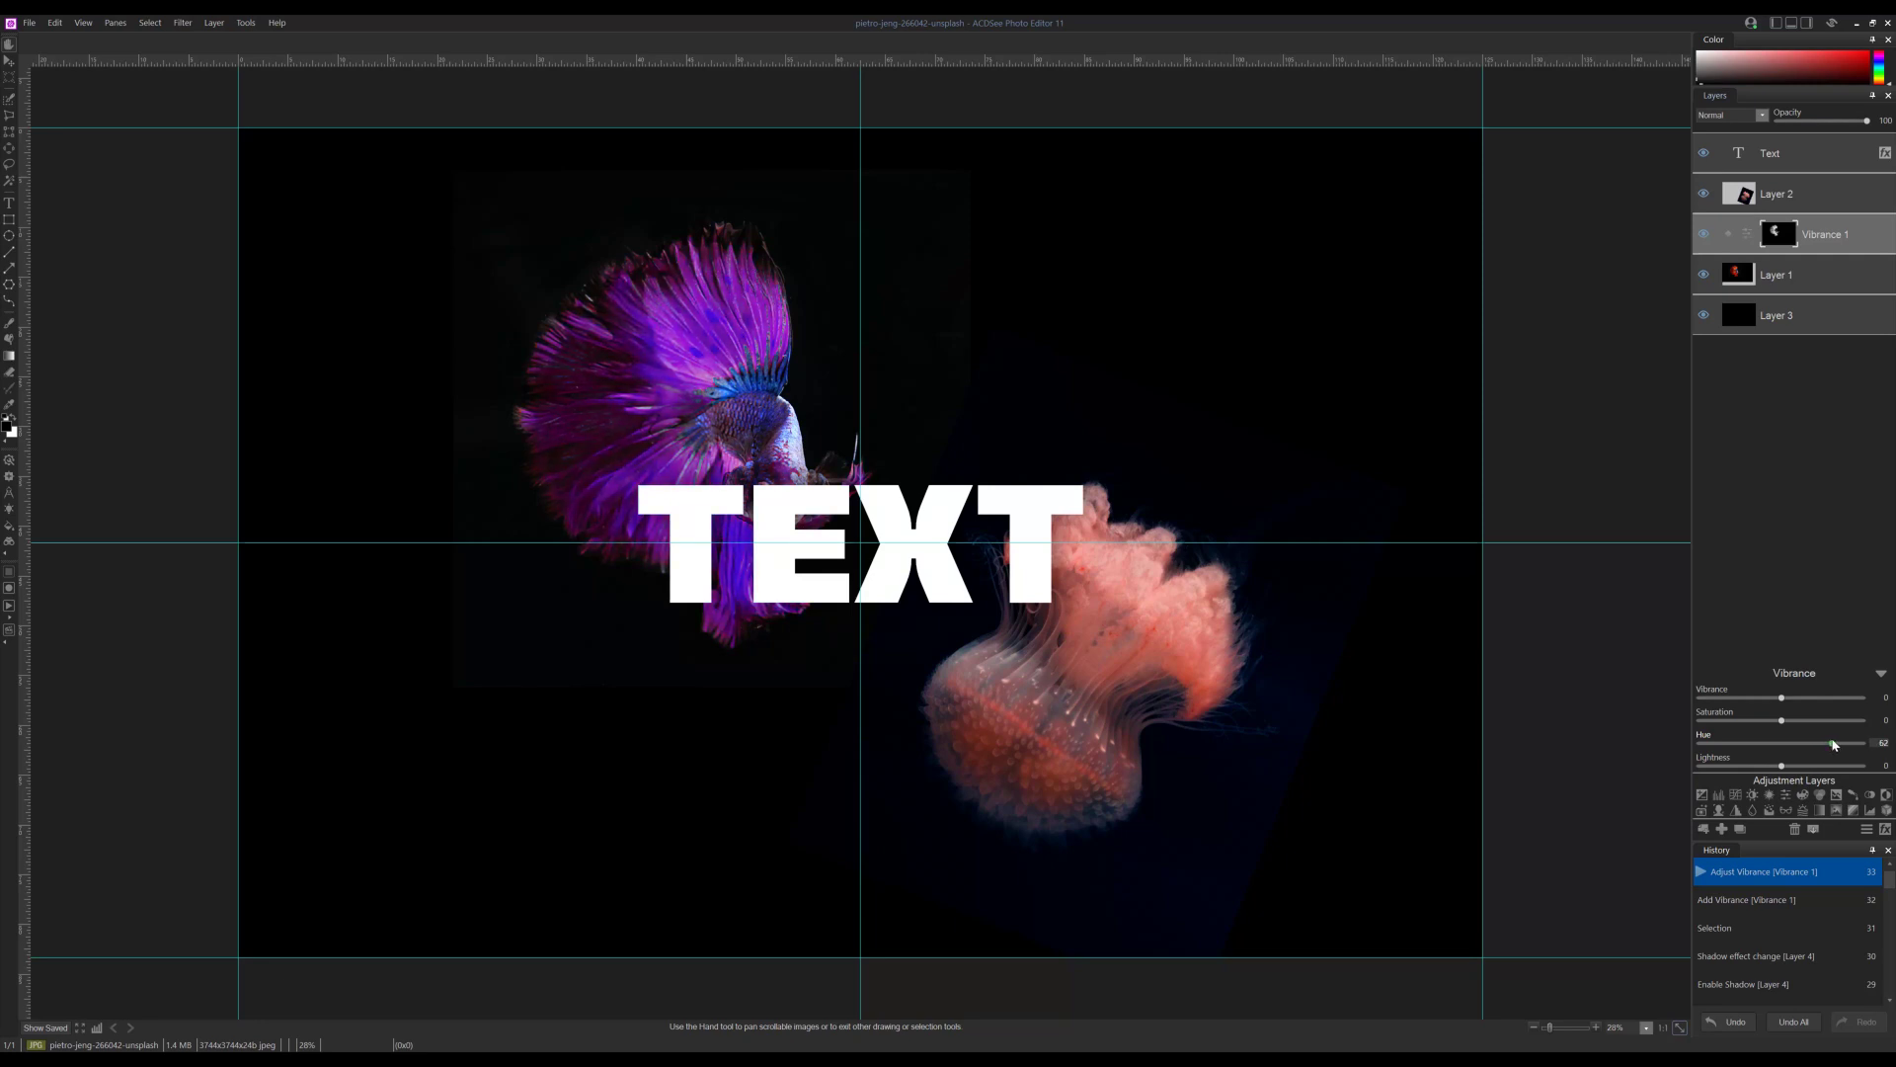
{"action": "left_click_drag", "start_coordinate": [1834, 744], "coordinate": [1773, 746]}
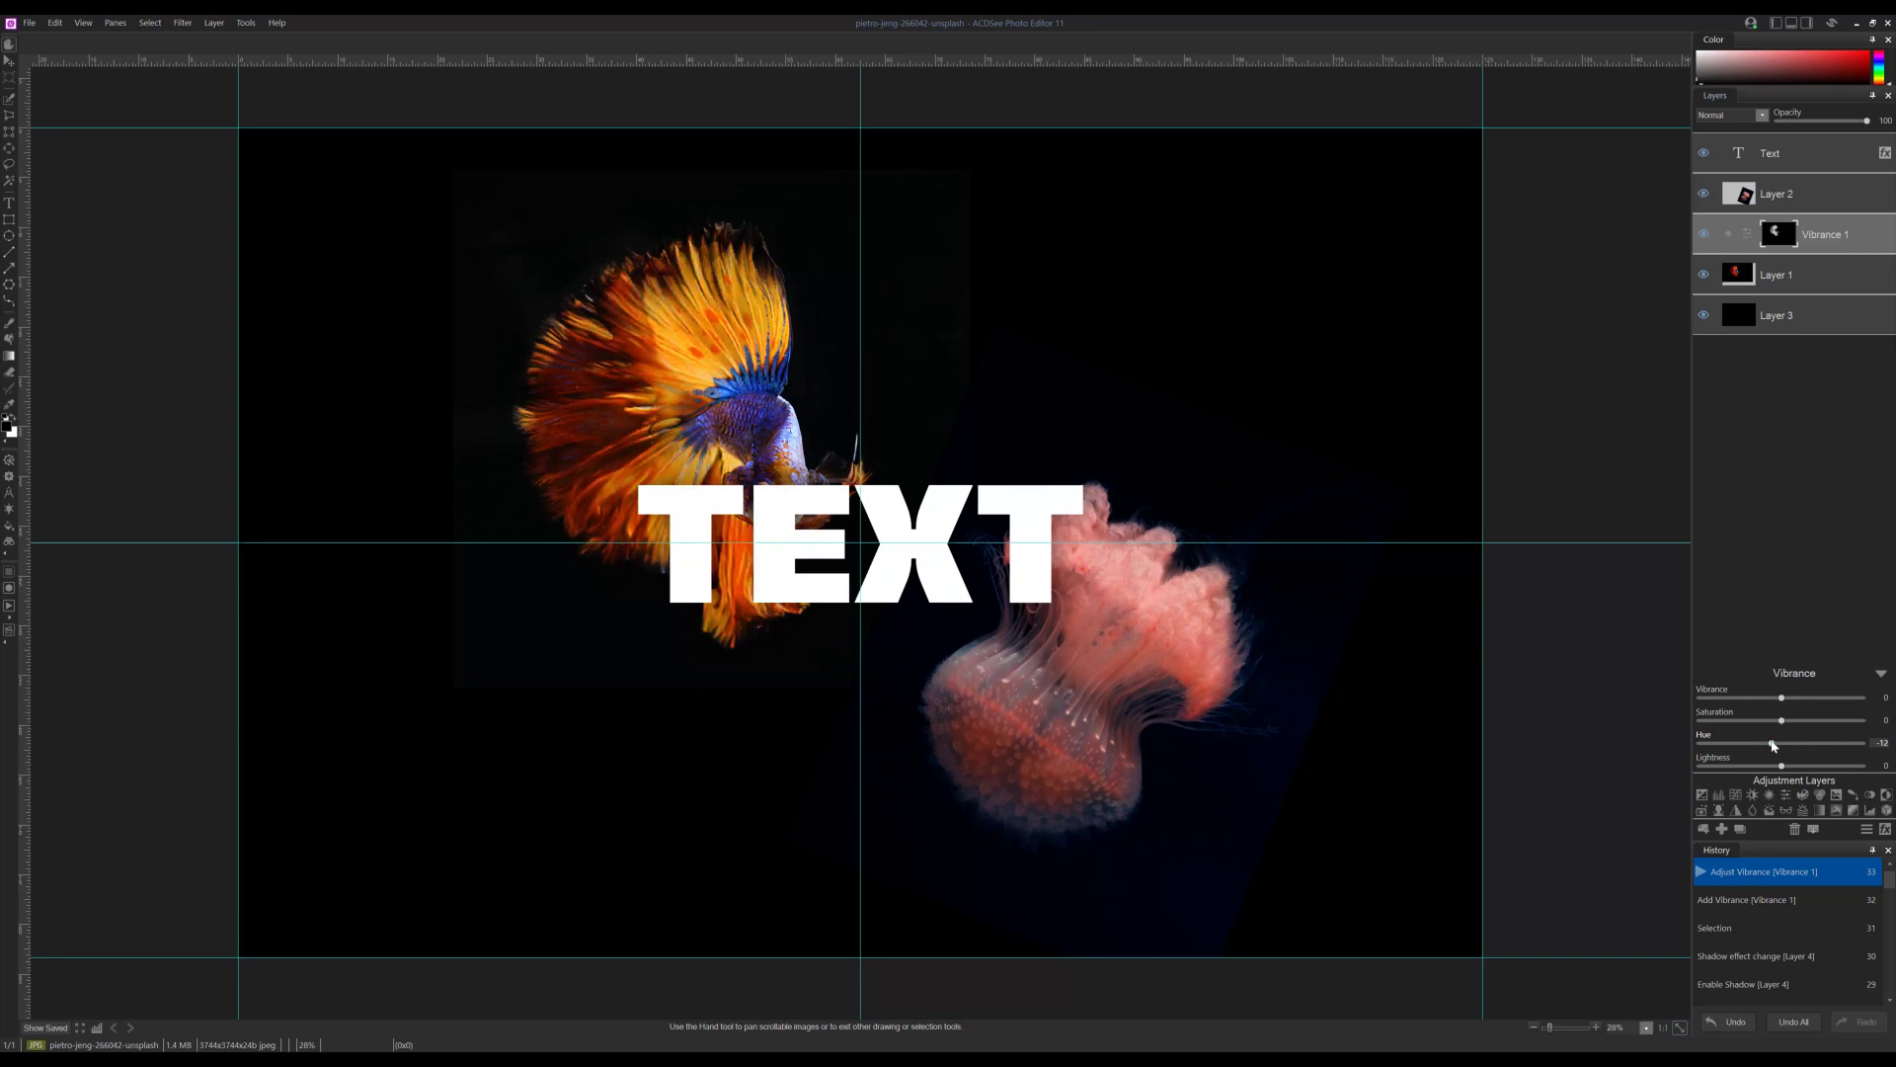
{"action": "key", "text": "alt+bracketright"}
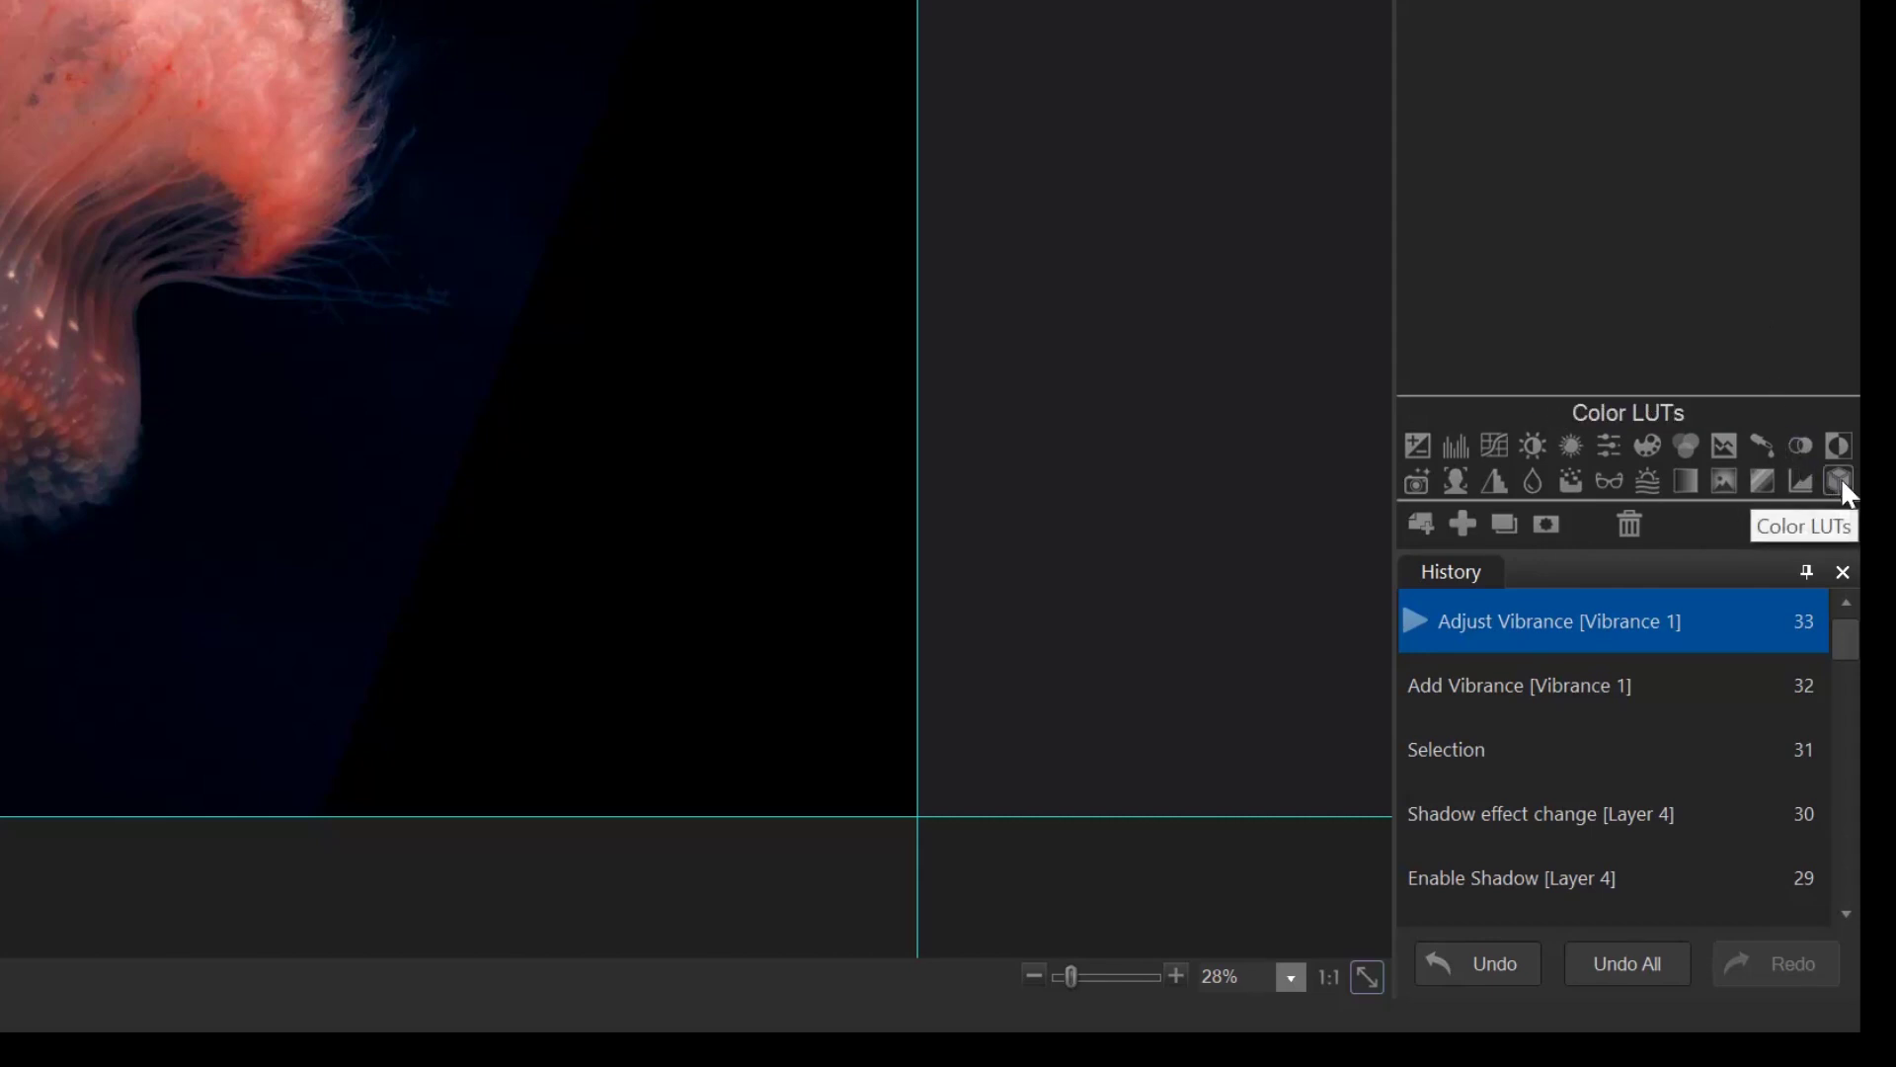
Add a Color LUTs adjustment layer using the Elegance LUT
{"action": "left_click", "coordinate": [1839, 481]}
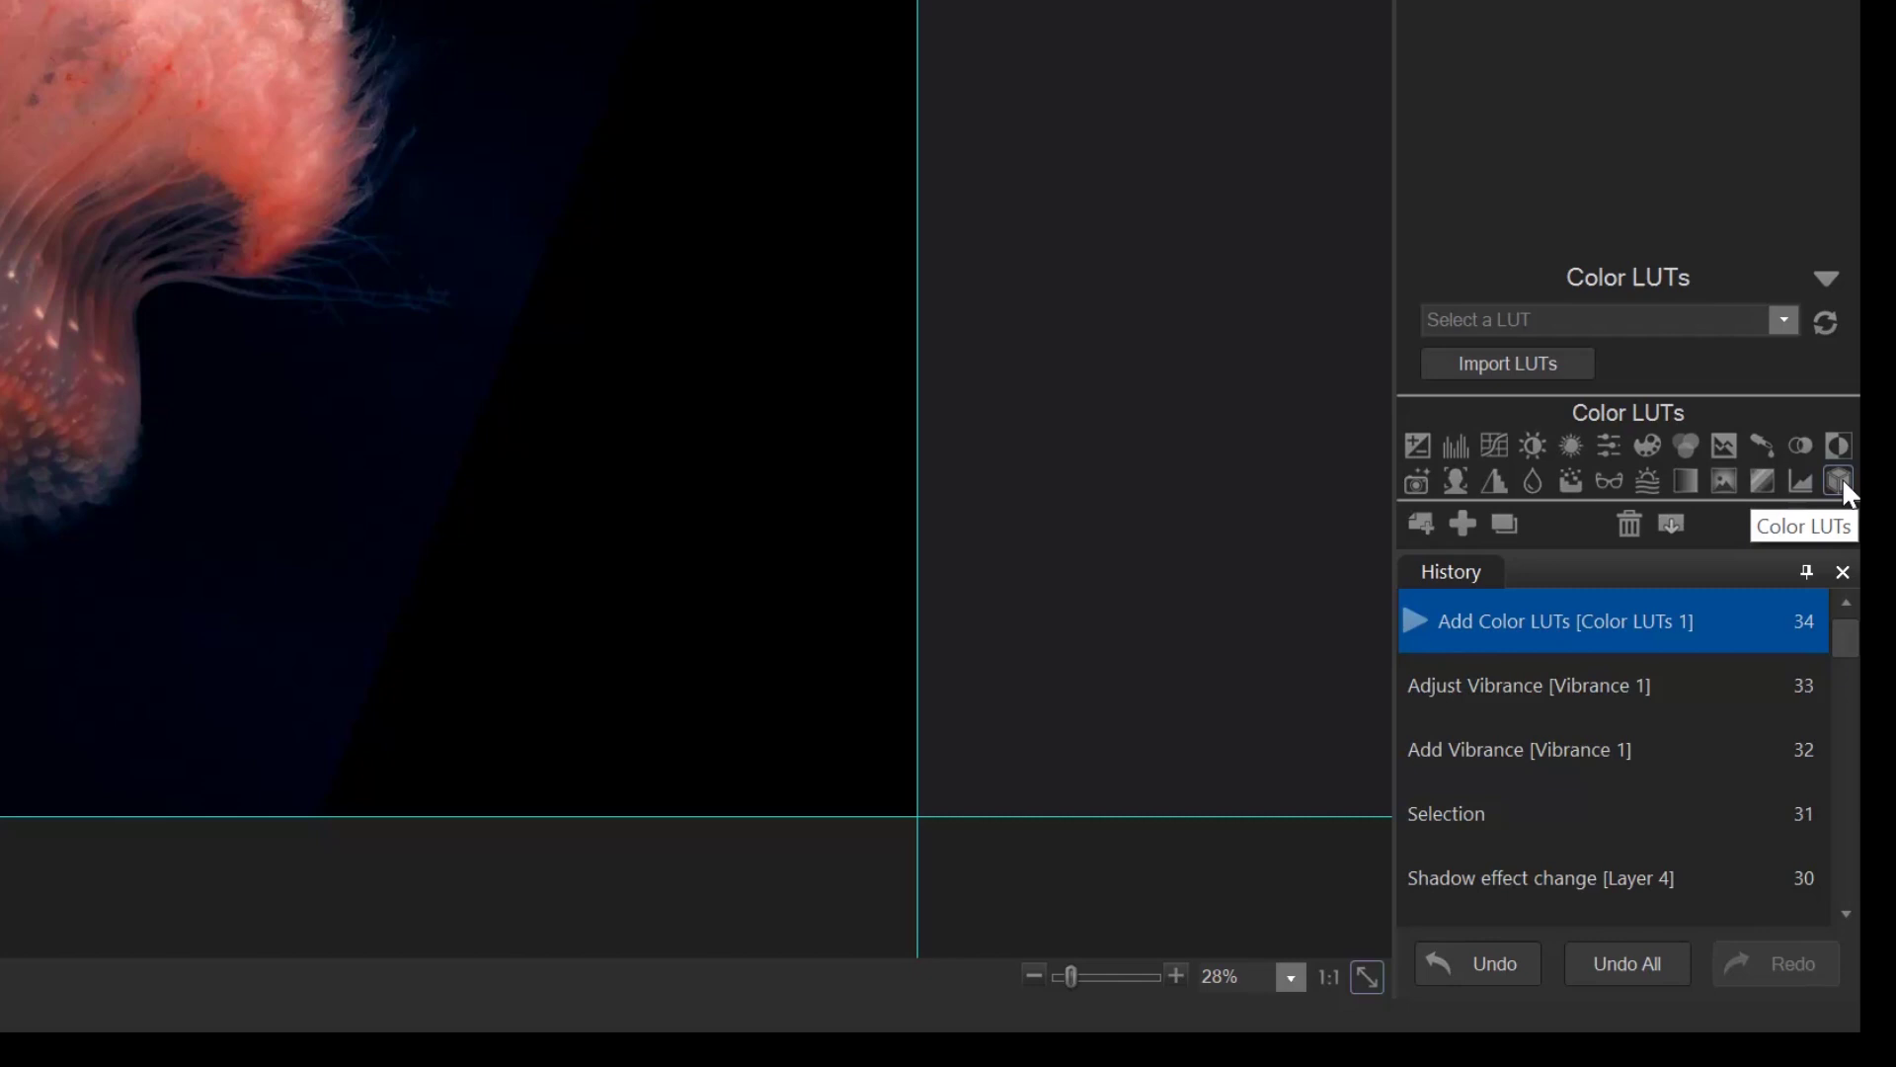
{"action": "left_click", "coordinate": [1570, 374]}
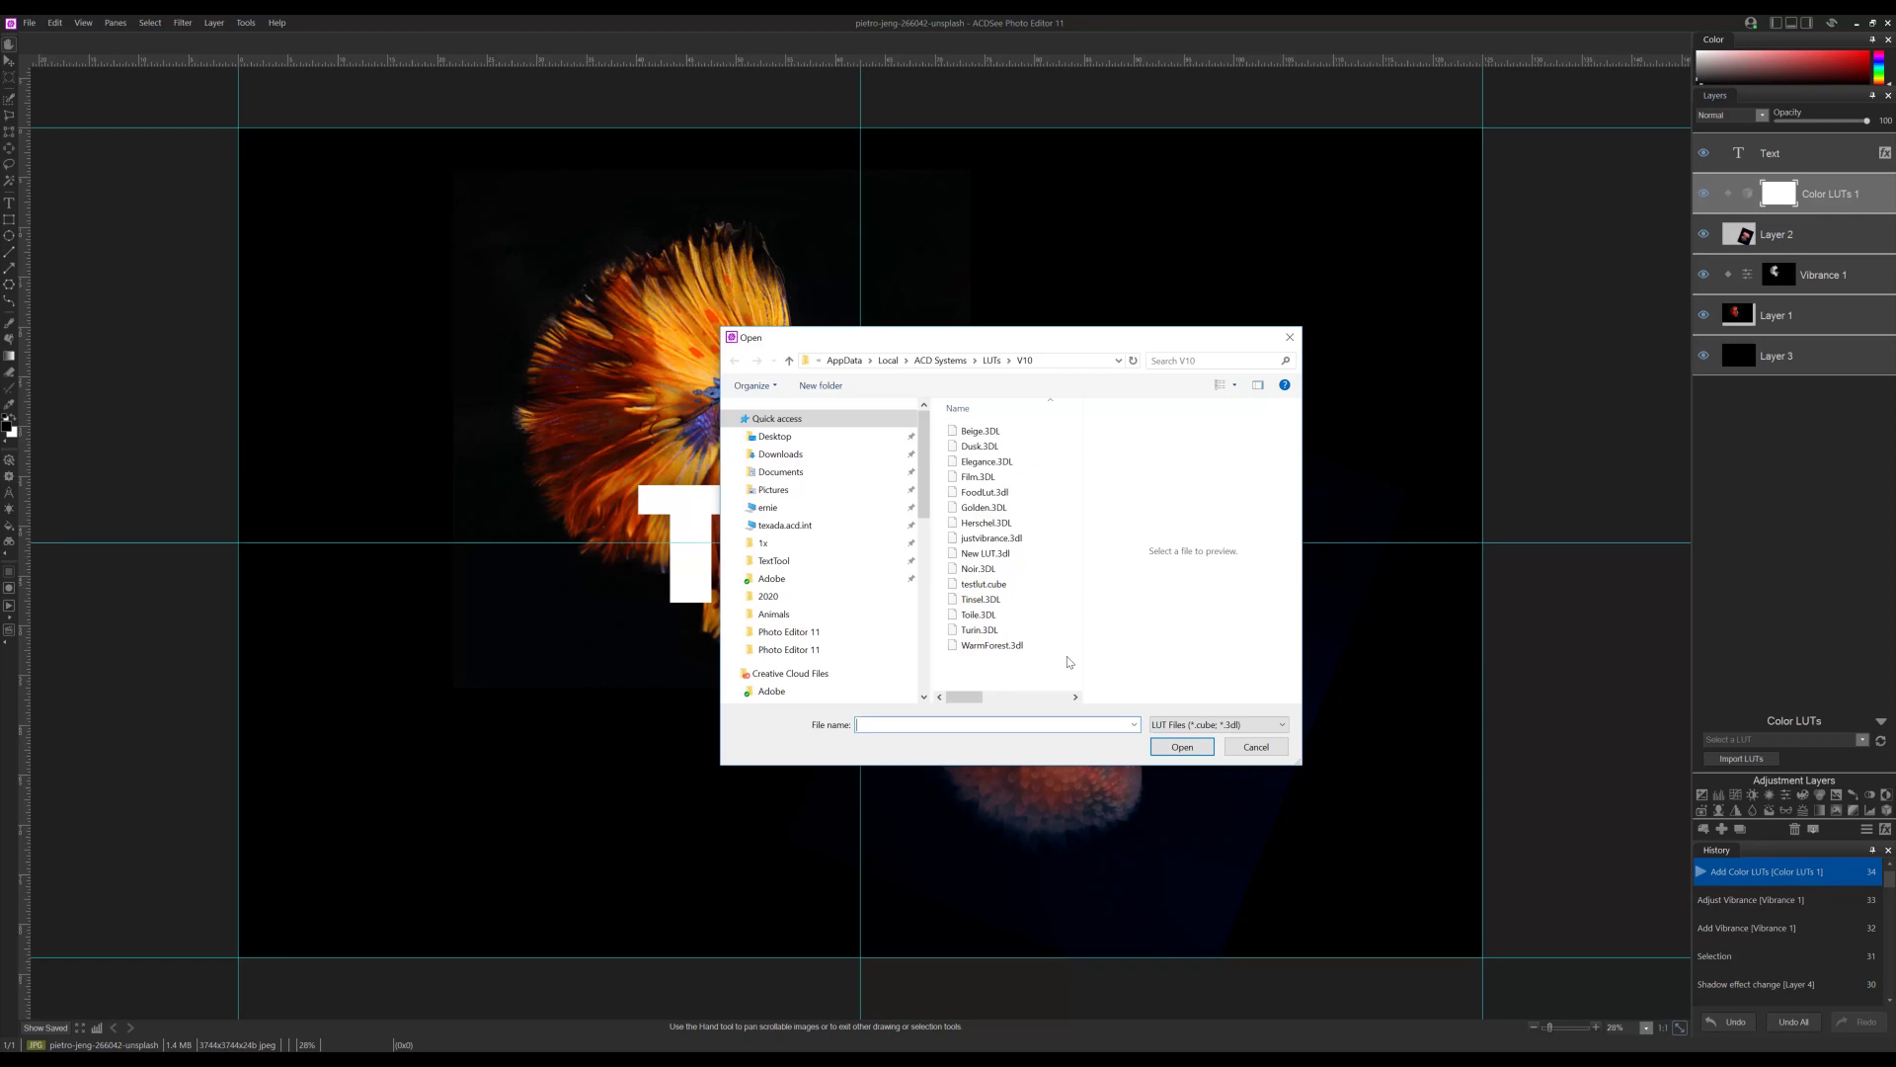
{"action": "left_click", "coordinate": [1263, 748]}
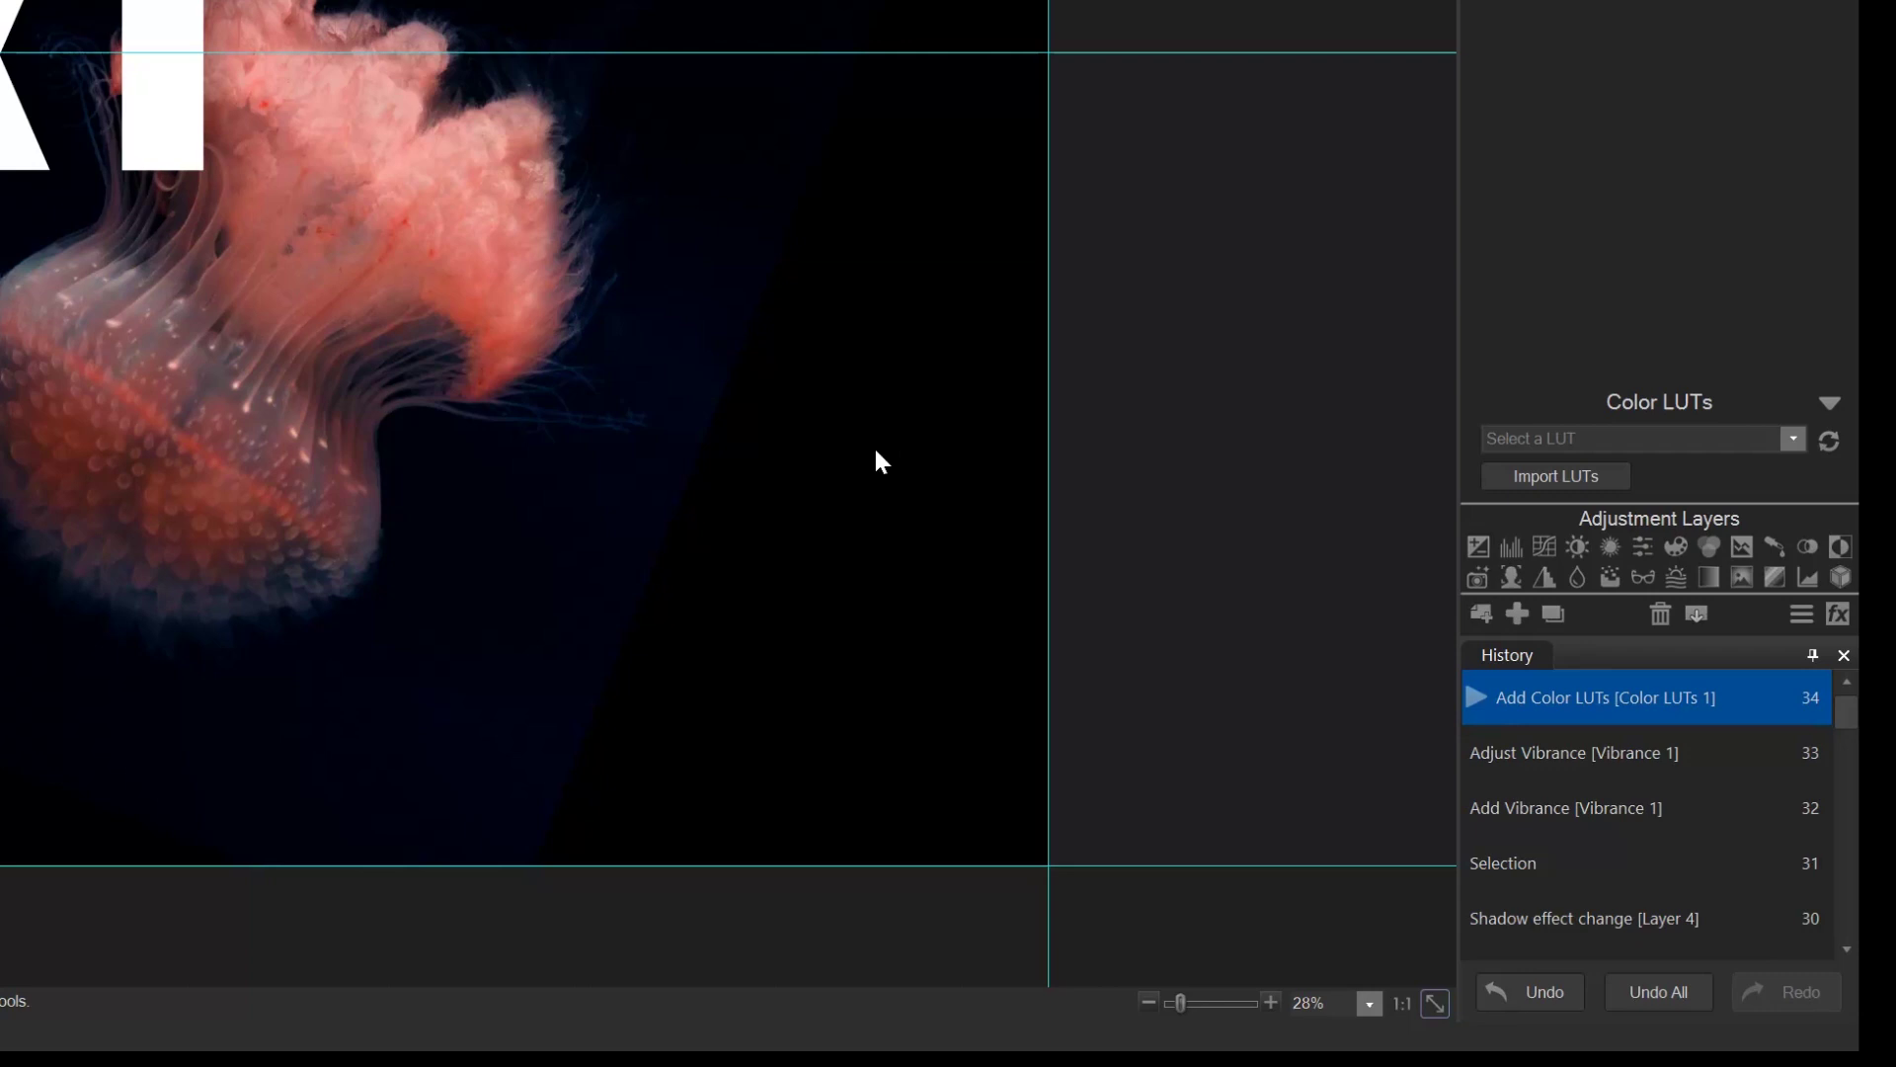
{"action": "left_click", "coordinate": [1608, 437]}
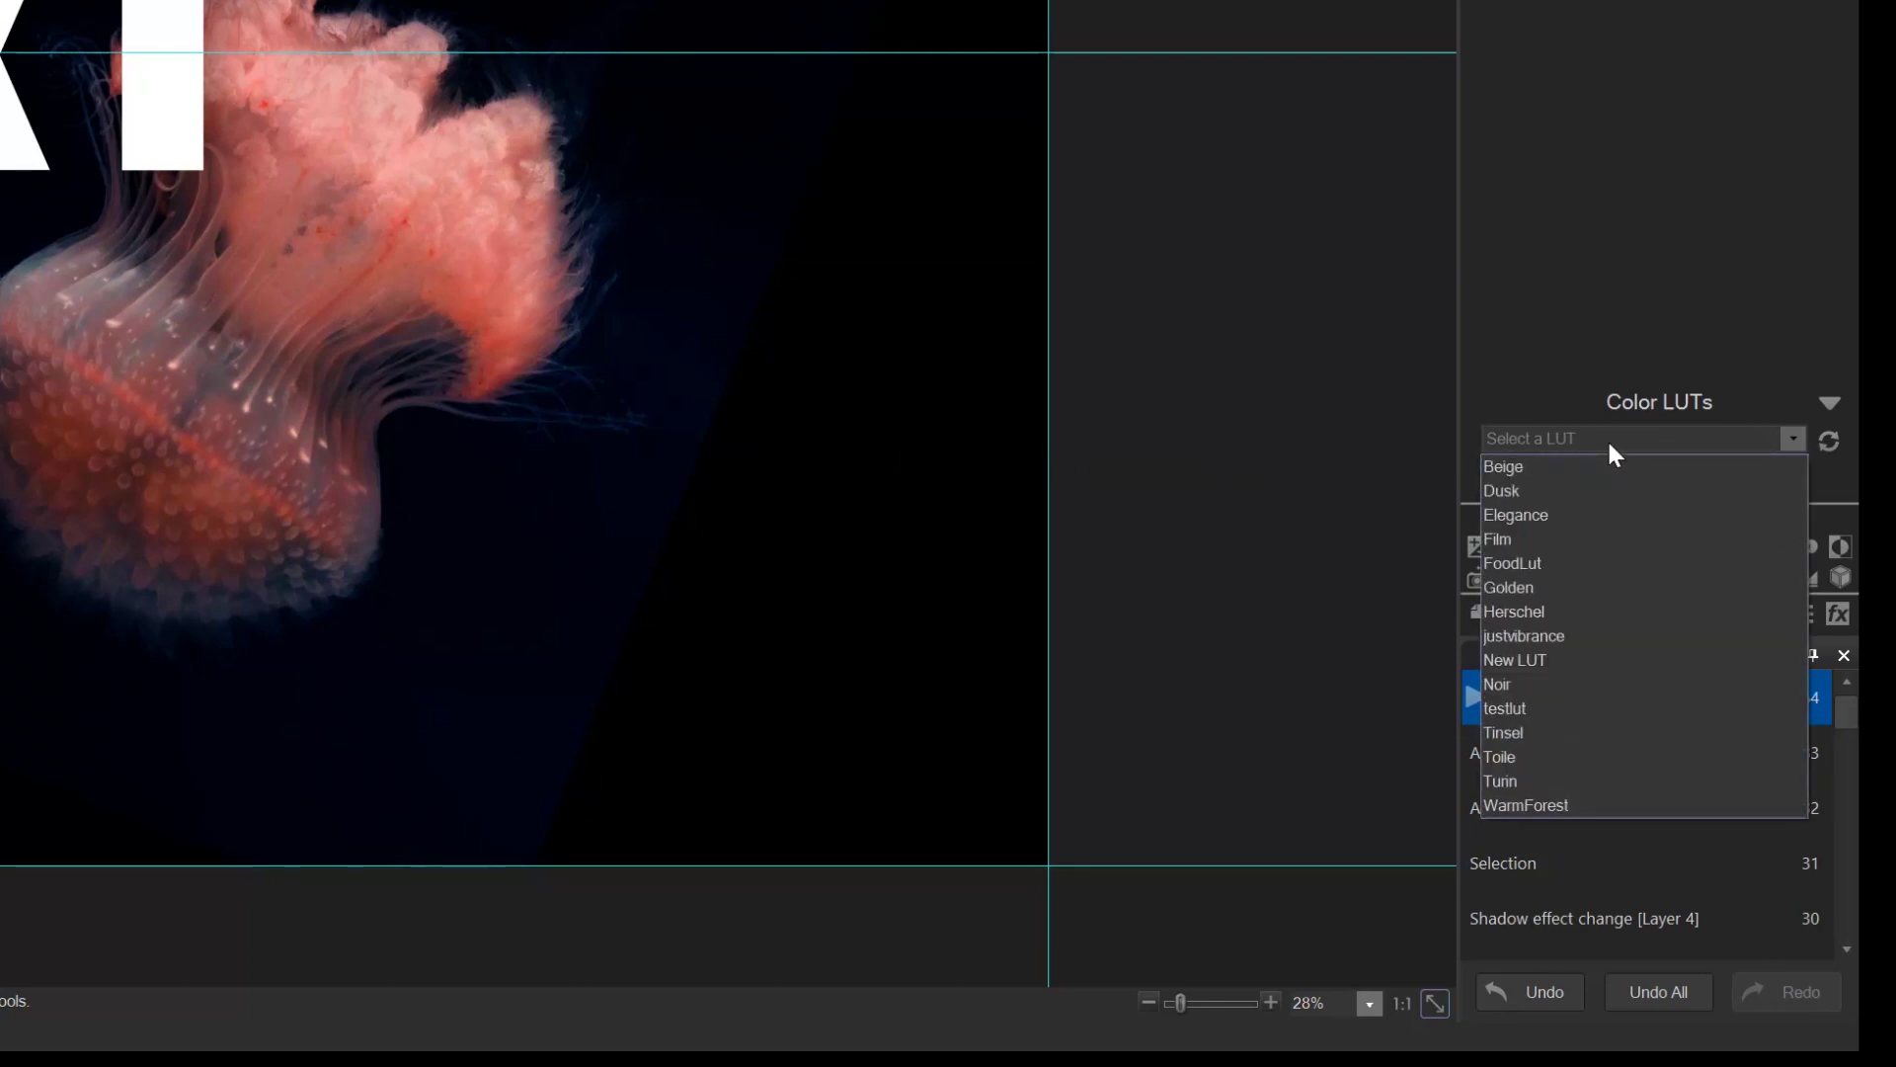
{"action": "left_click", "coordinate": [1585, 509]}
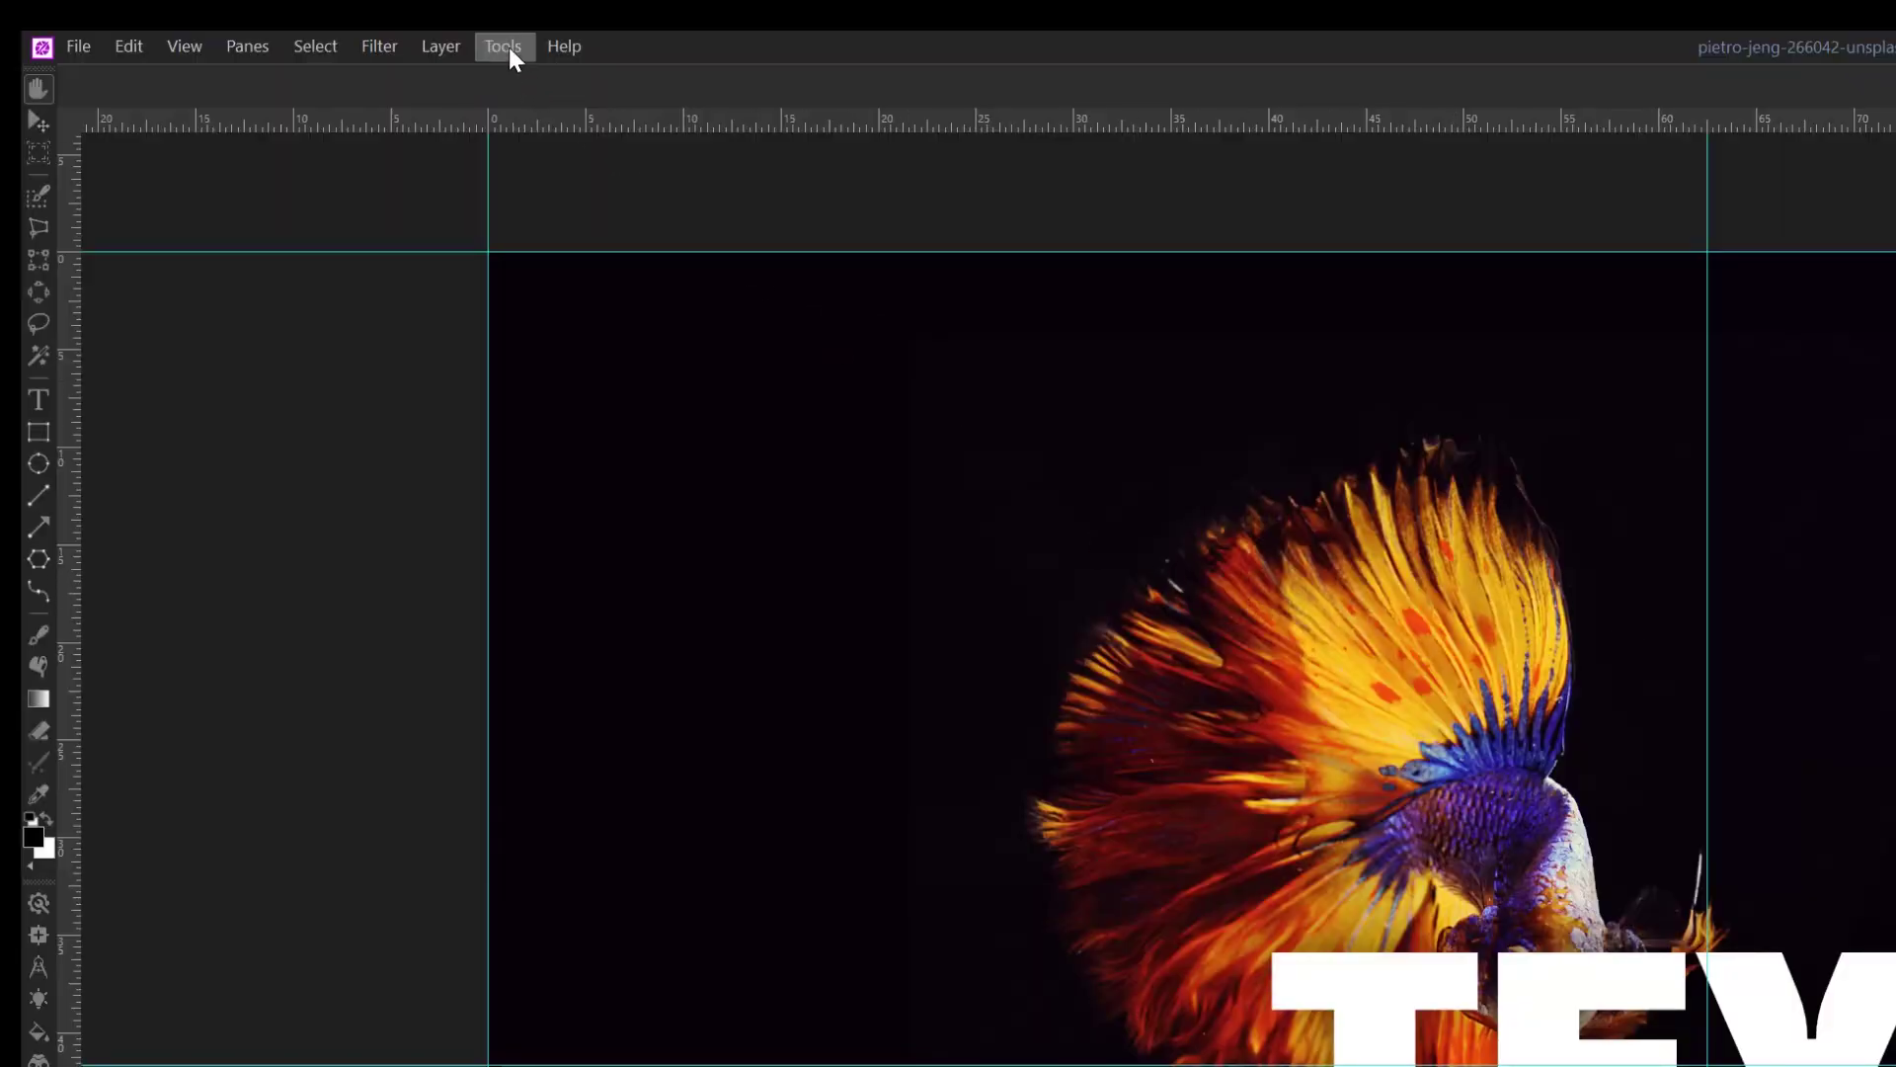
Start Create LUT, set Quality to 55, then cancel without saving
{"action": "left_click", "coordinate": [507, 47]}
{"action": "left_click", "coordinate": [555, 247]}
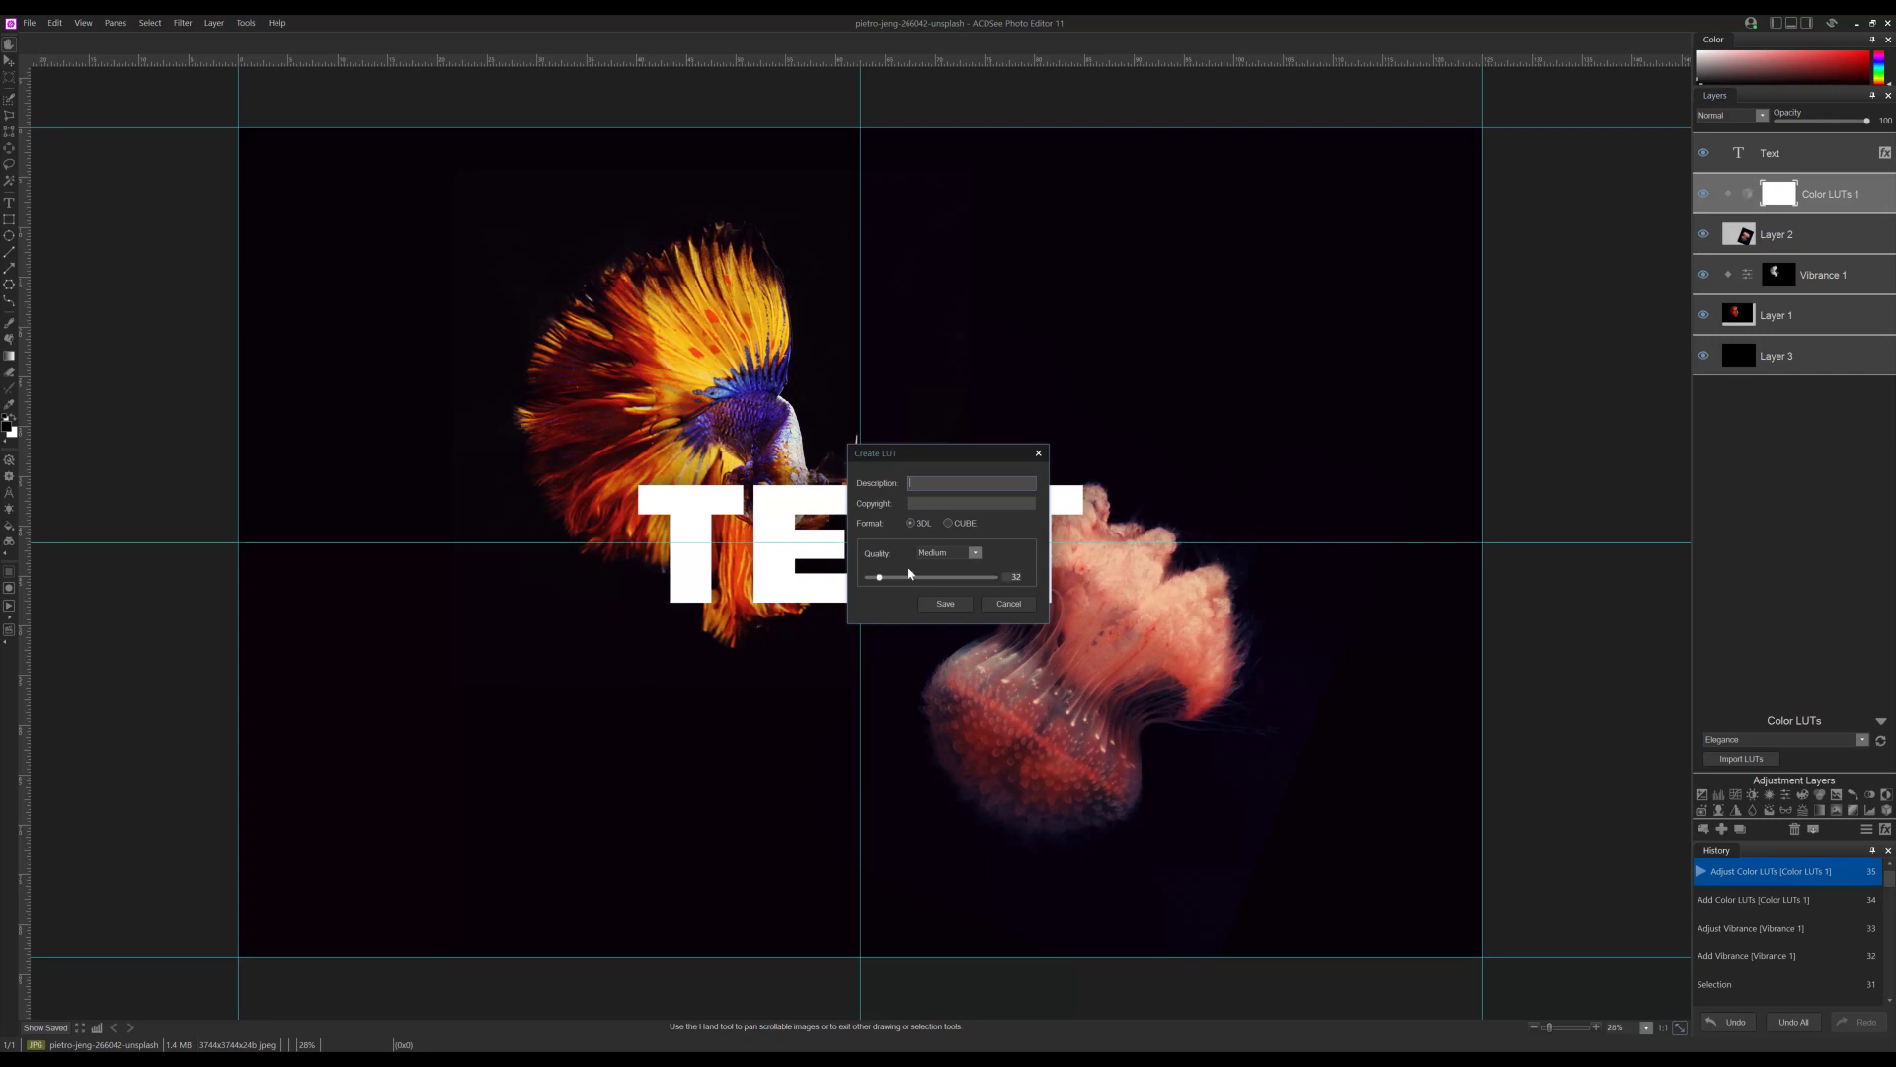
{"action": "mouse_move", "coordinate": [879, 577]}
{"action": "left_mouse_down"}
{"action": "mouse_move", "coordinate": [938, 582]}
{"action": "mouse_move", "coordinate": [893, 582]}
{"action": "left_mouse_up"}
{"action": "left_click", "coordinate": [1009, 604]}
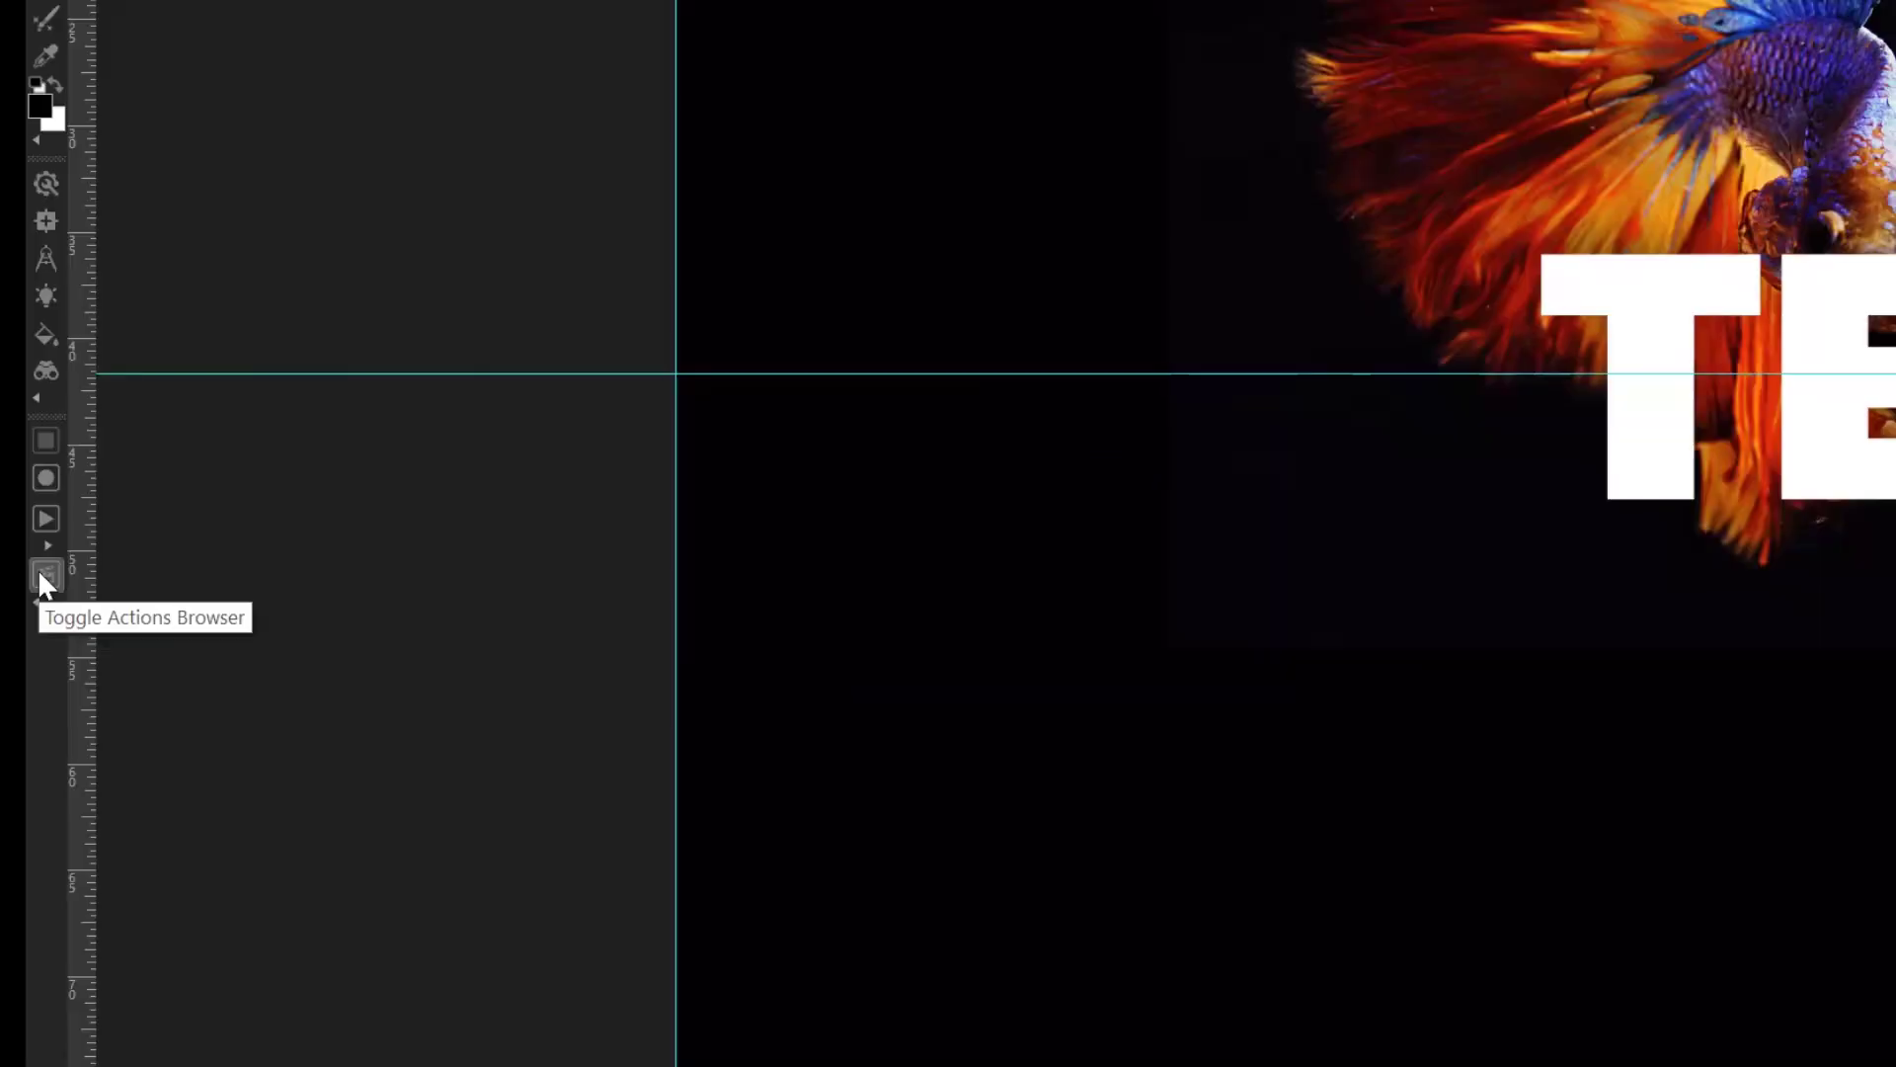
Show the Actions Browser and look through the Architecture and Filter action categories
{"action": "left_click", "coordinate": [40, 574]}
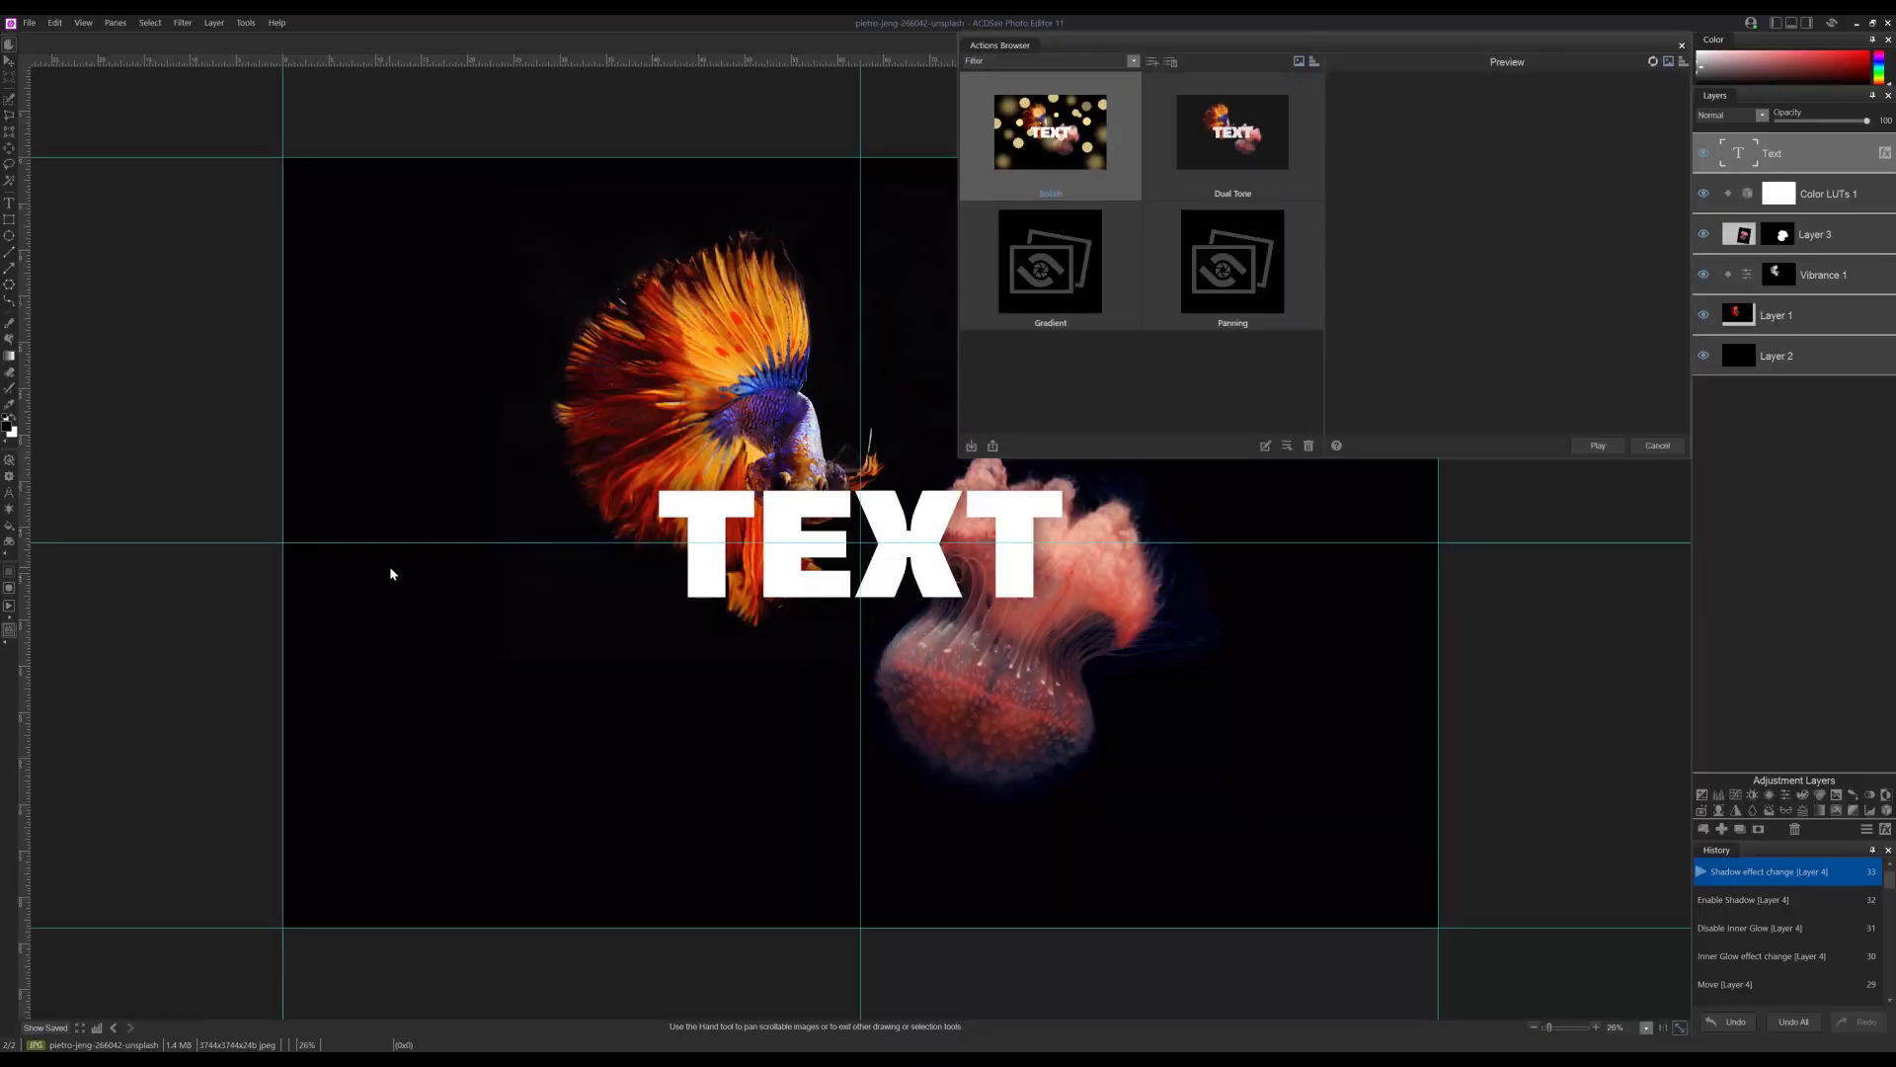
{"action": "left_click_drag", "start_coordinate": [1392, 45], "coordinate": [1052, 279]}
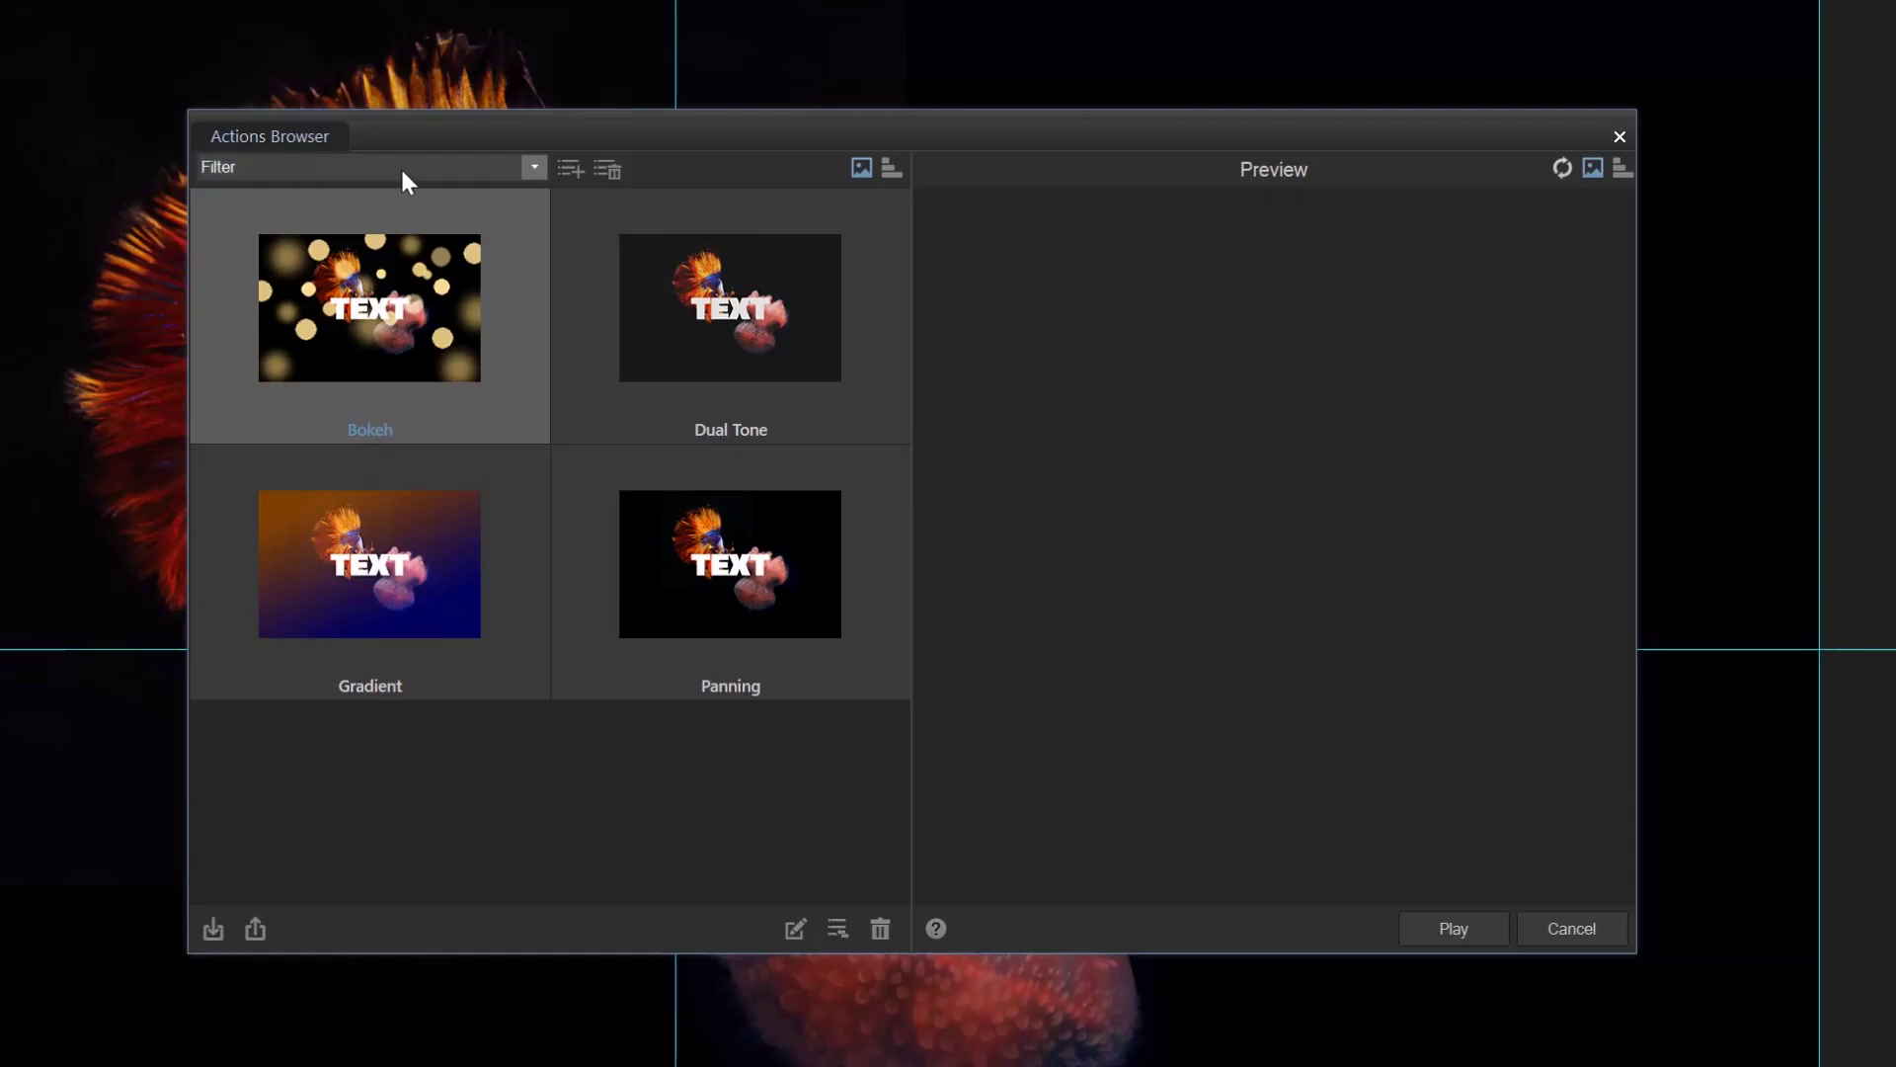
{"action": "left_click", "coordinate": [722, 301]}
{"action": "left_click", "coordinate": [402, 170]}
{"action": "left_click", "coordinate": [535, 165]}
{"action": "left_click", "coordinate": [322, 246]}
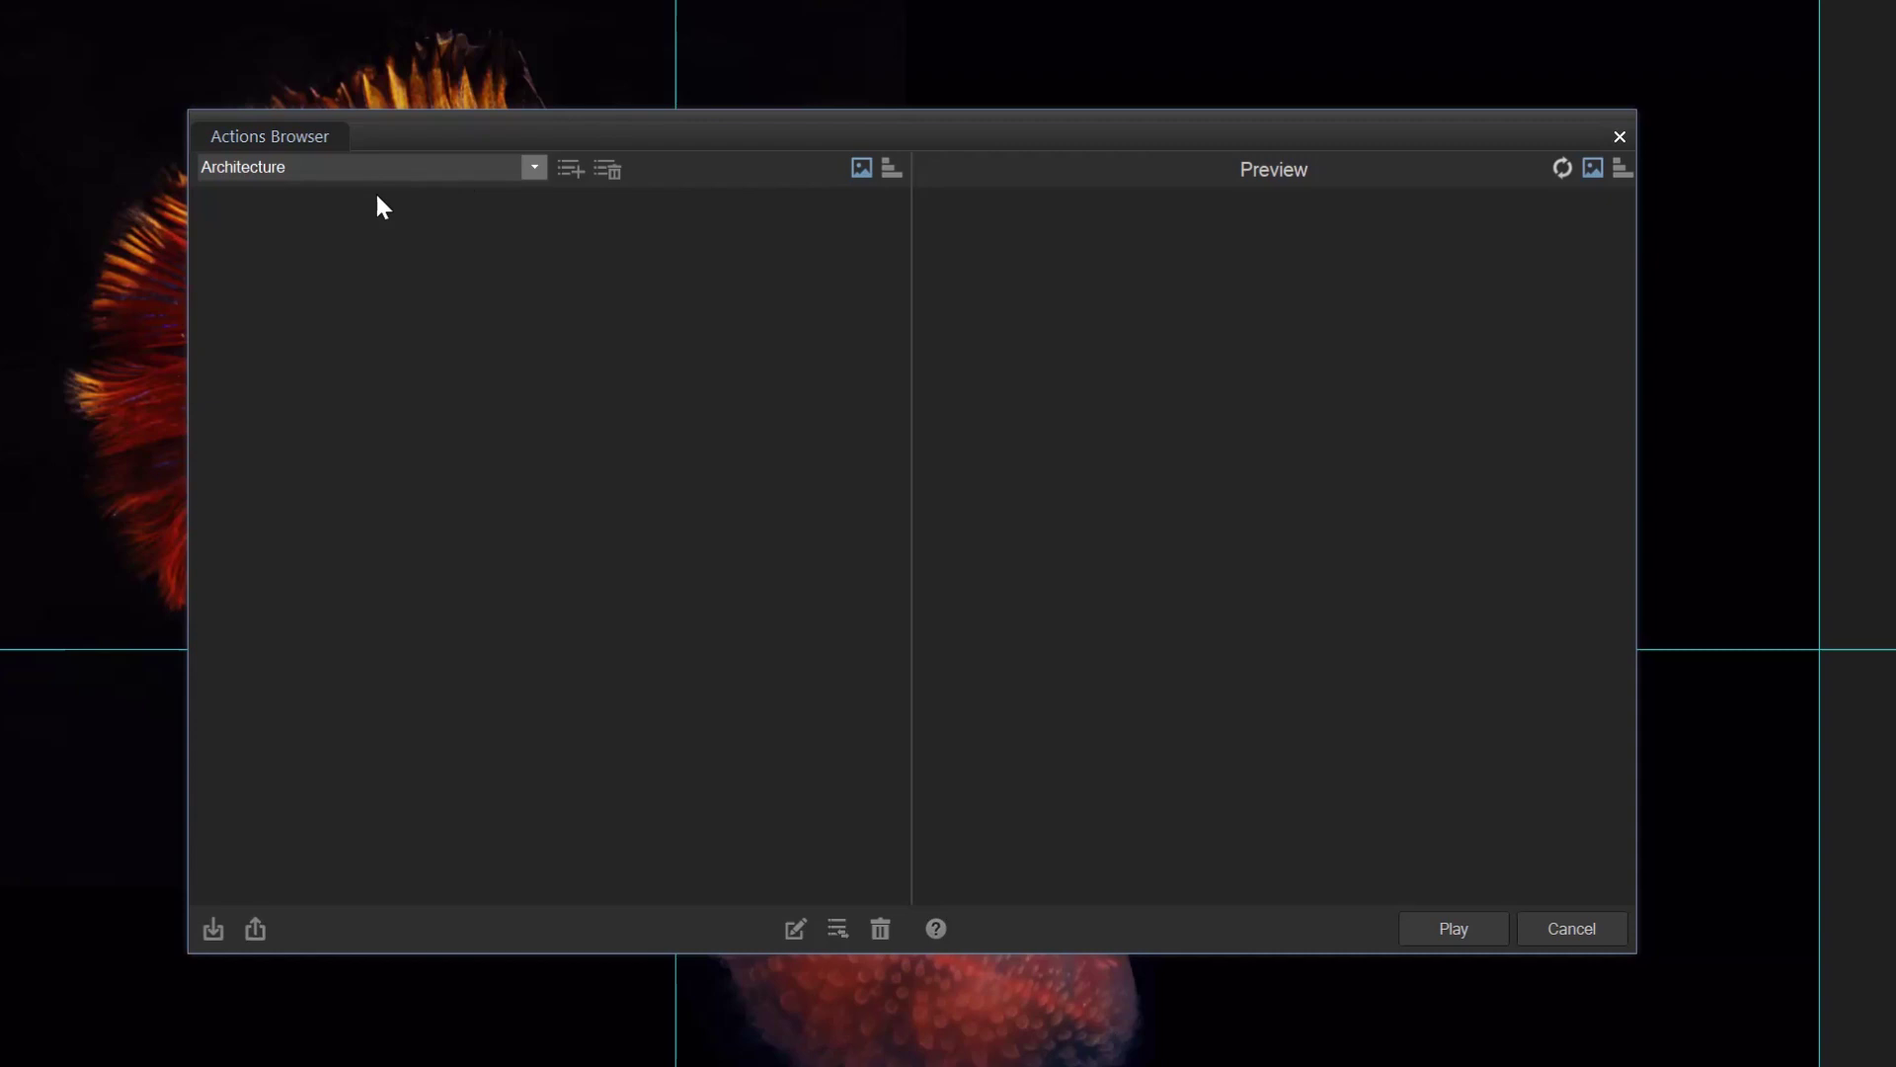
{"action": "left_click", "coordinate": [528, 169]}
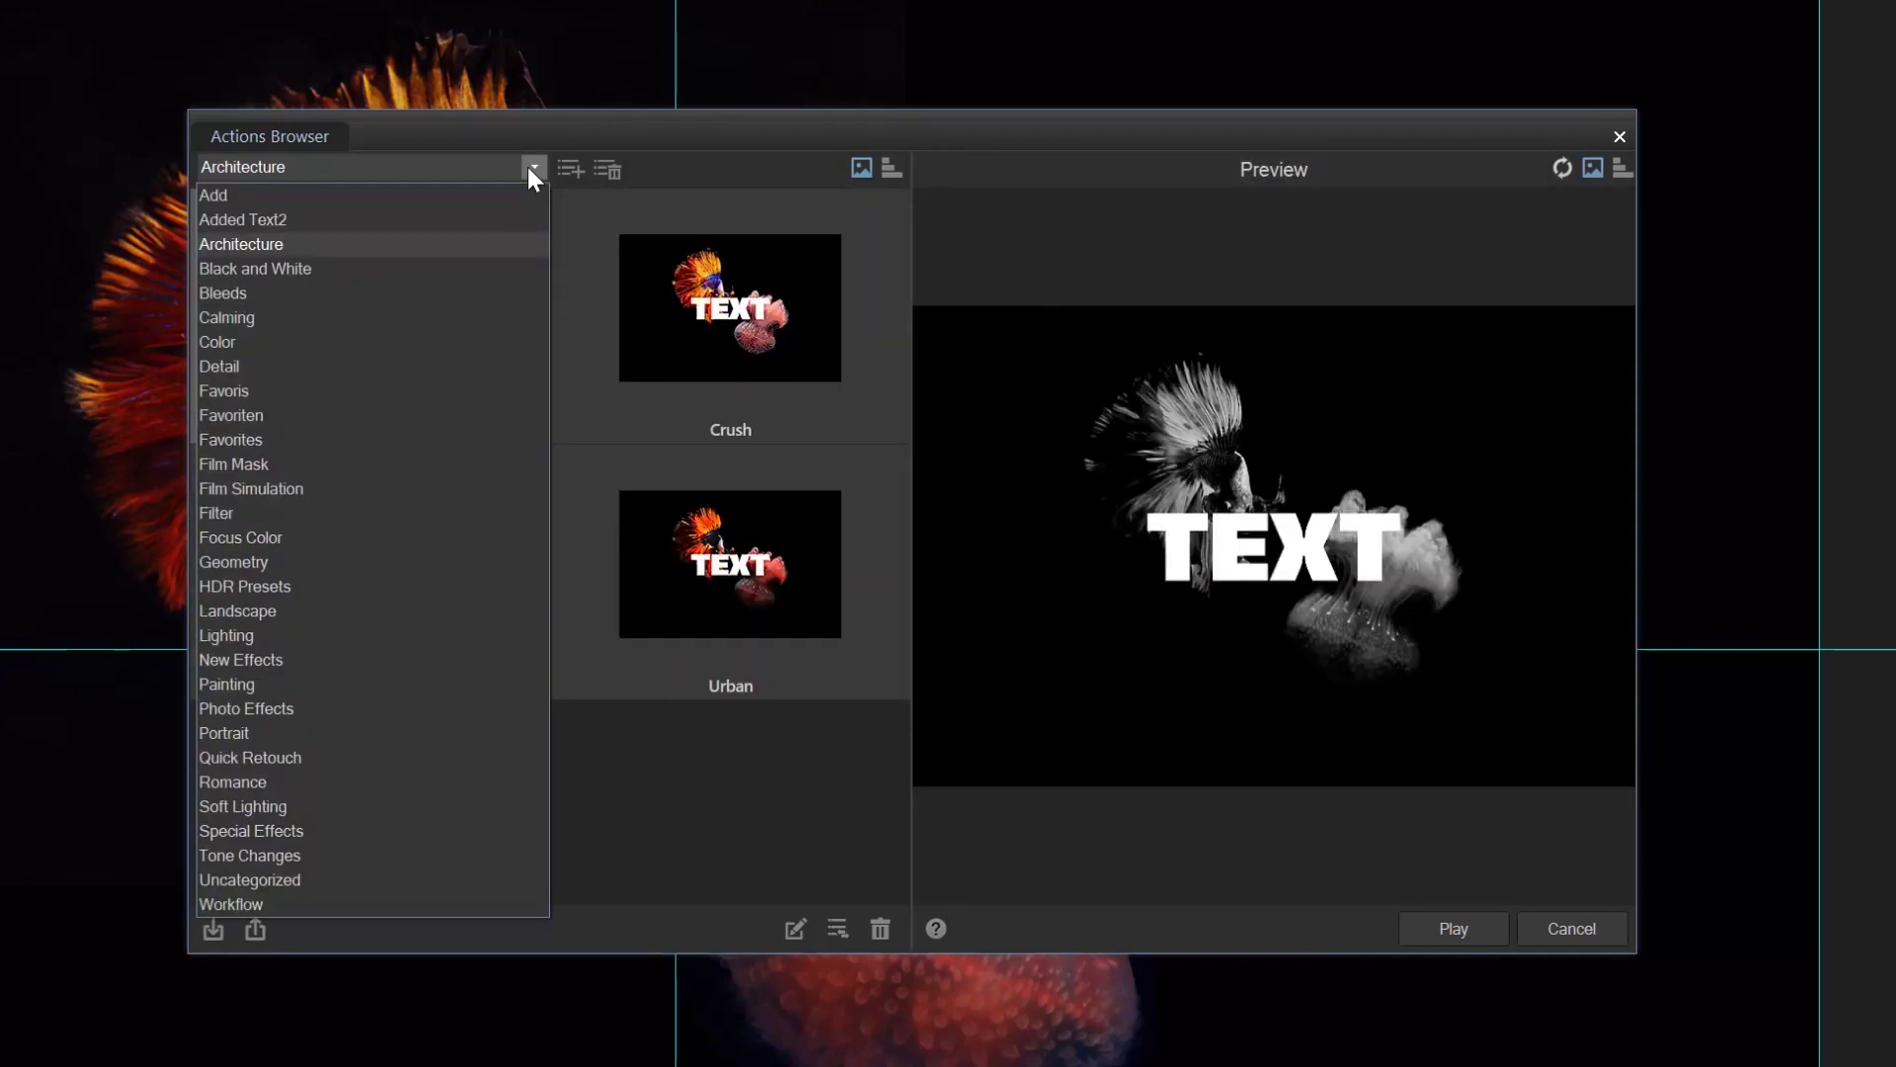
{"action": "left_click", "coordinate": [312, 511]}
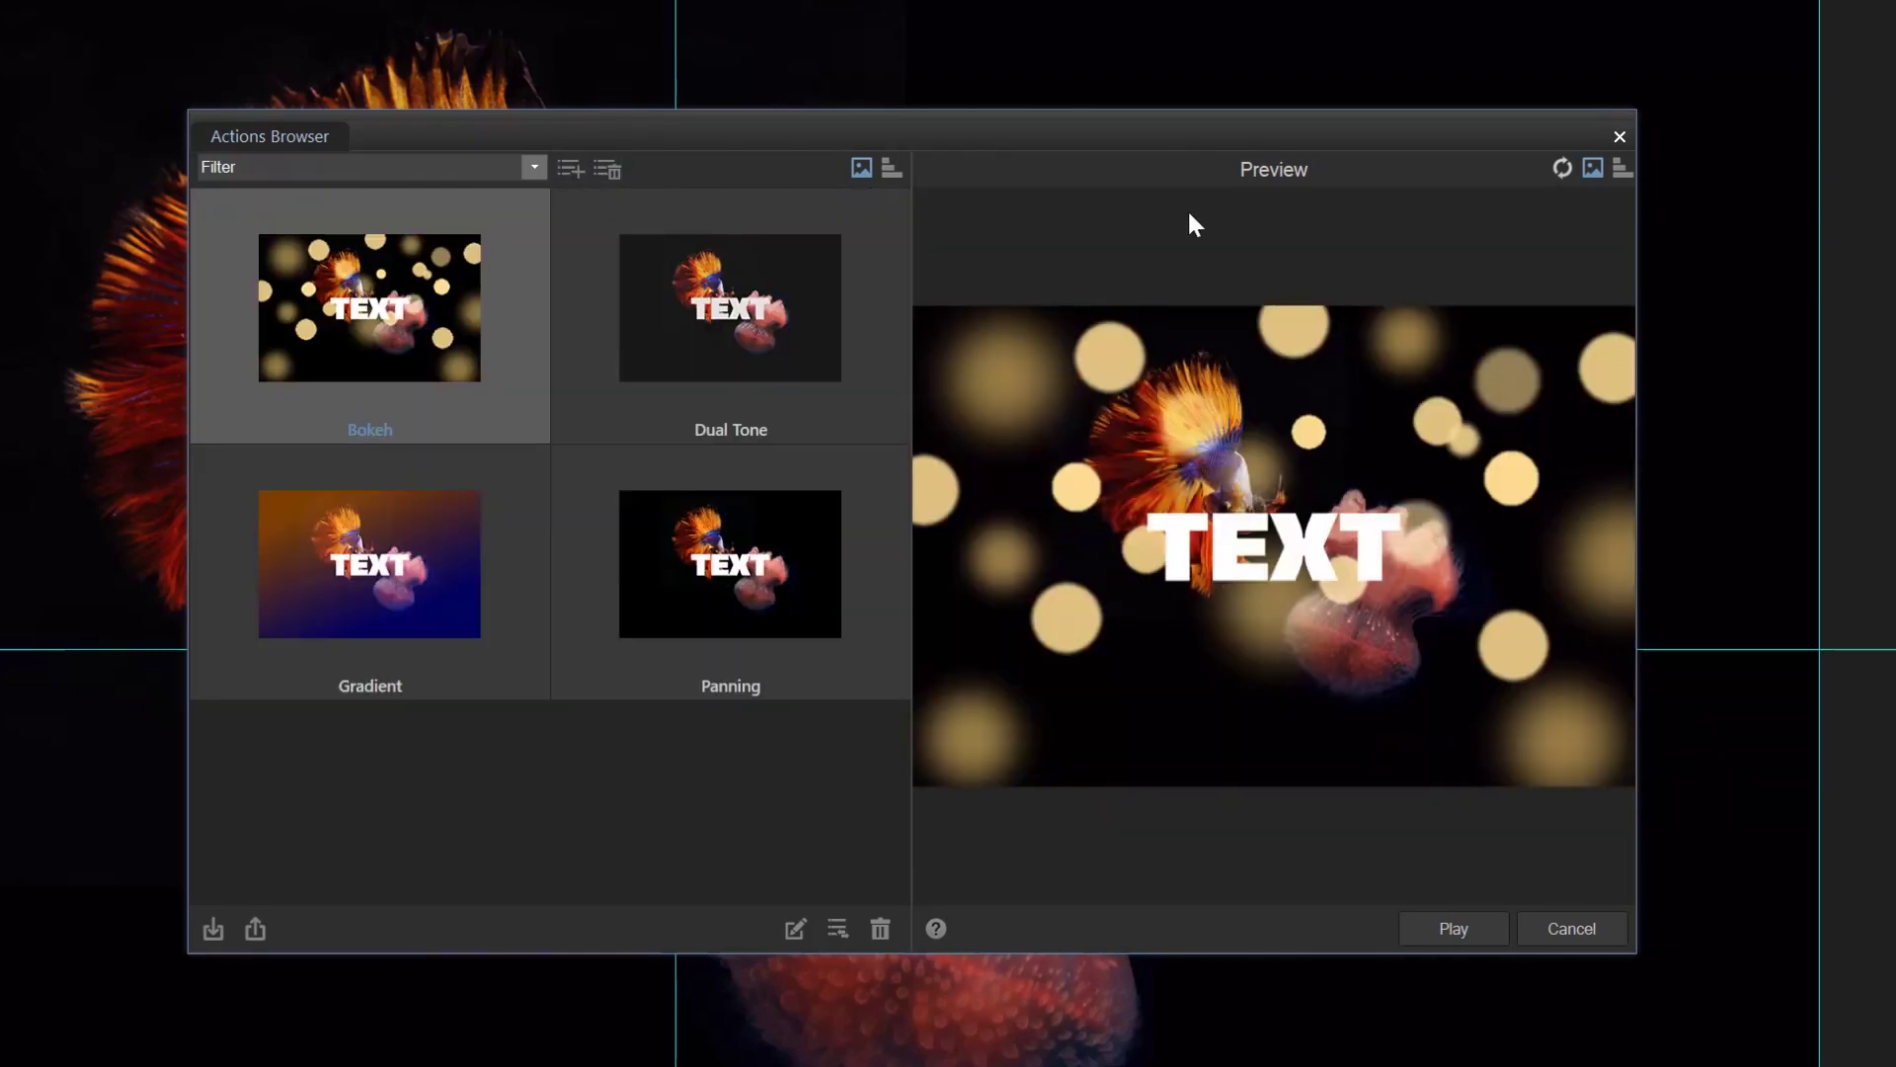
Preview the steps of the Bokeh action, then play it on the composite
{"action": "left_click", "coordinate": [1619, 166]}
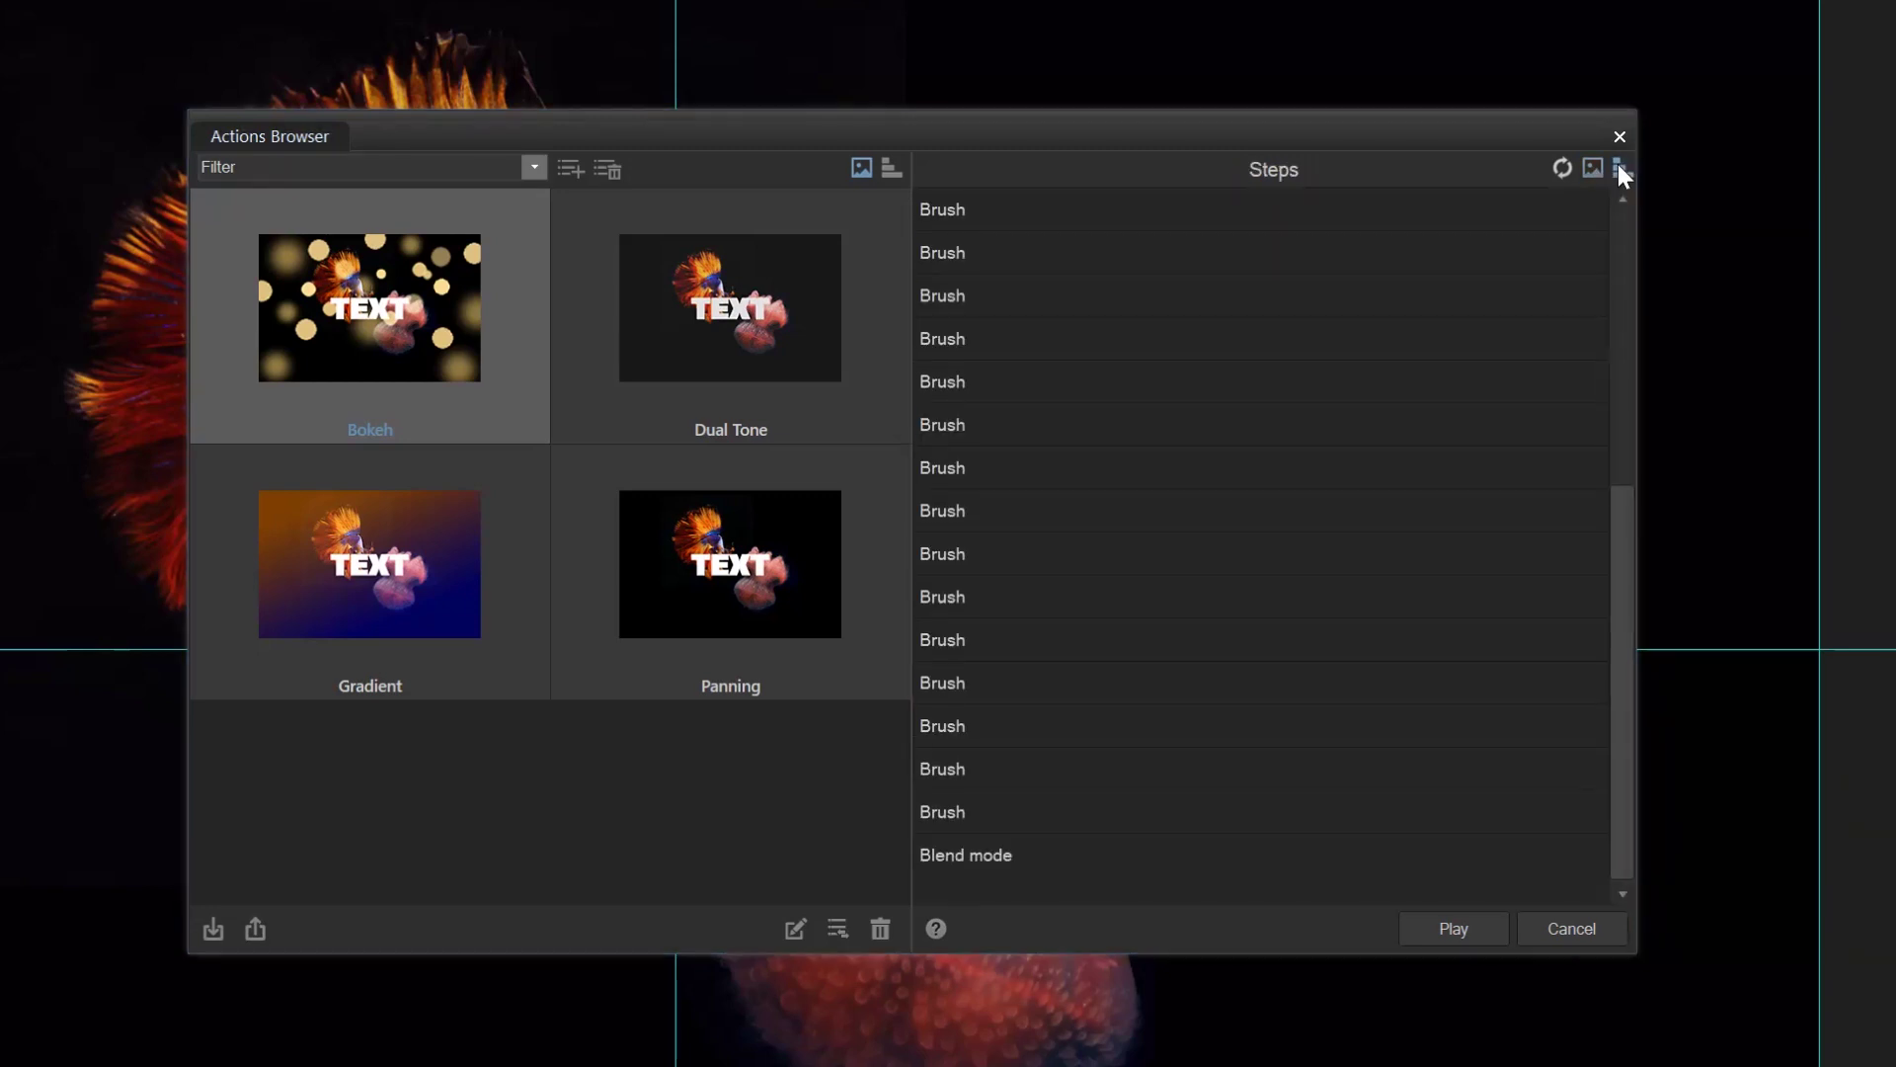
{"action": "left_click", "coordinate": [1599, 168]}
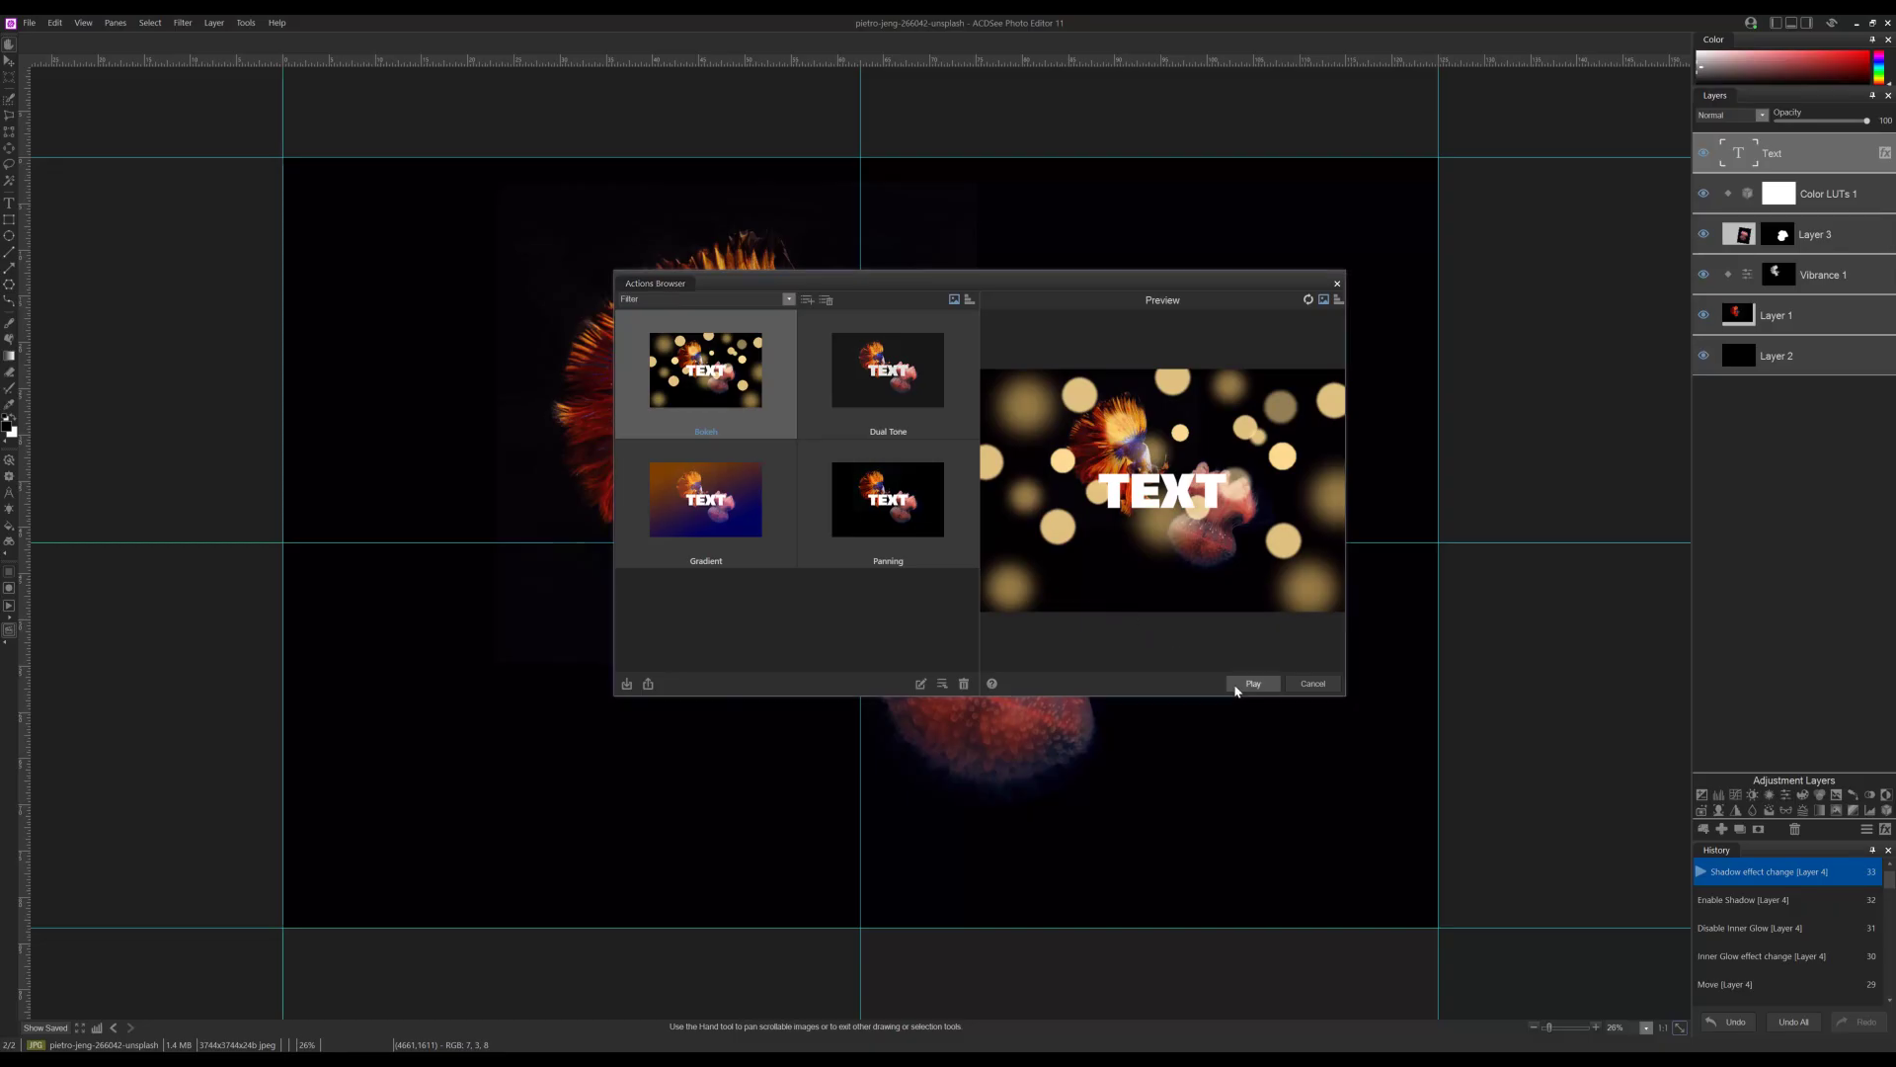
{"action": "left_click", "coordinate": [1236, 686]}
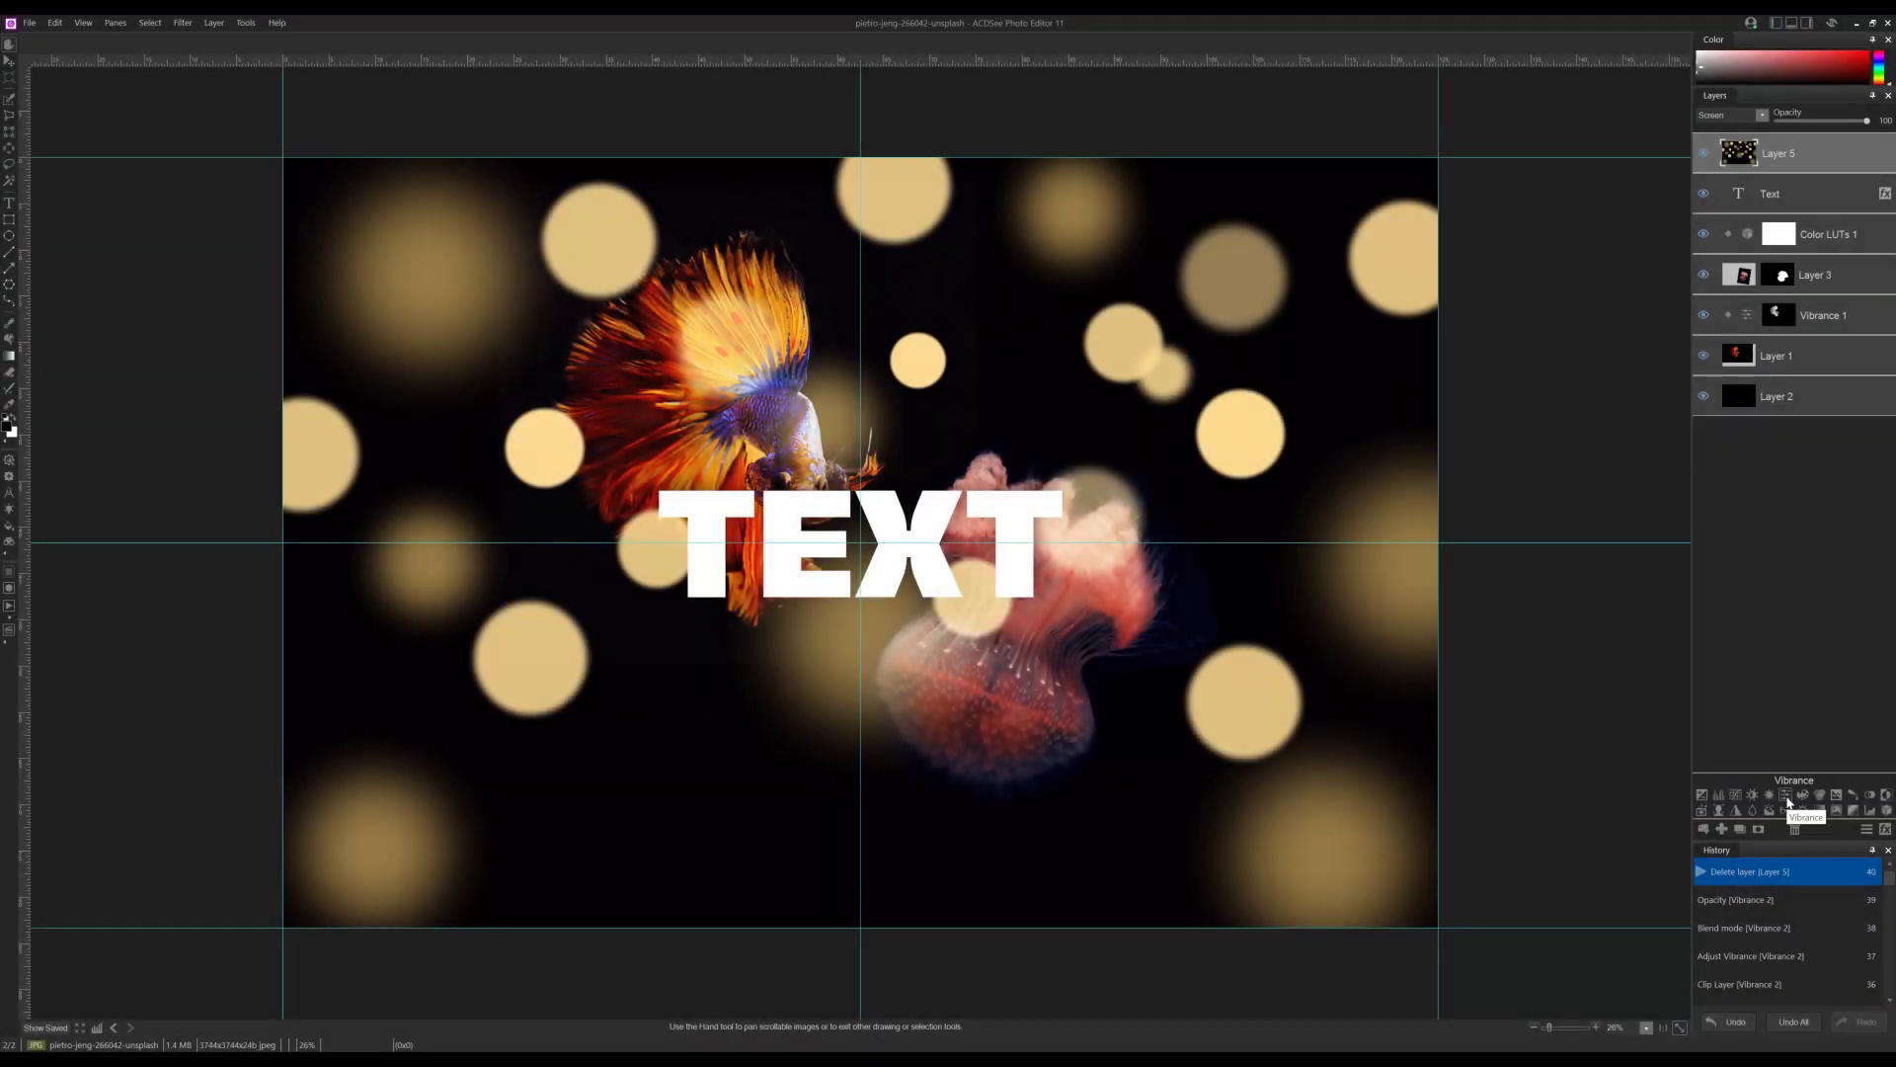
Add a Vibrance layer at Hue 58 clipped to Layer 5 at reduced opacity; set Layer 5 to 47% opacity
{"action": "left_click", "coordinate": [1786, 795]}
{"action": "left_click_drag", "start_coordinate": [1782, 742], "coordinate": [1829, 744]}
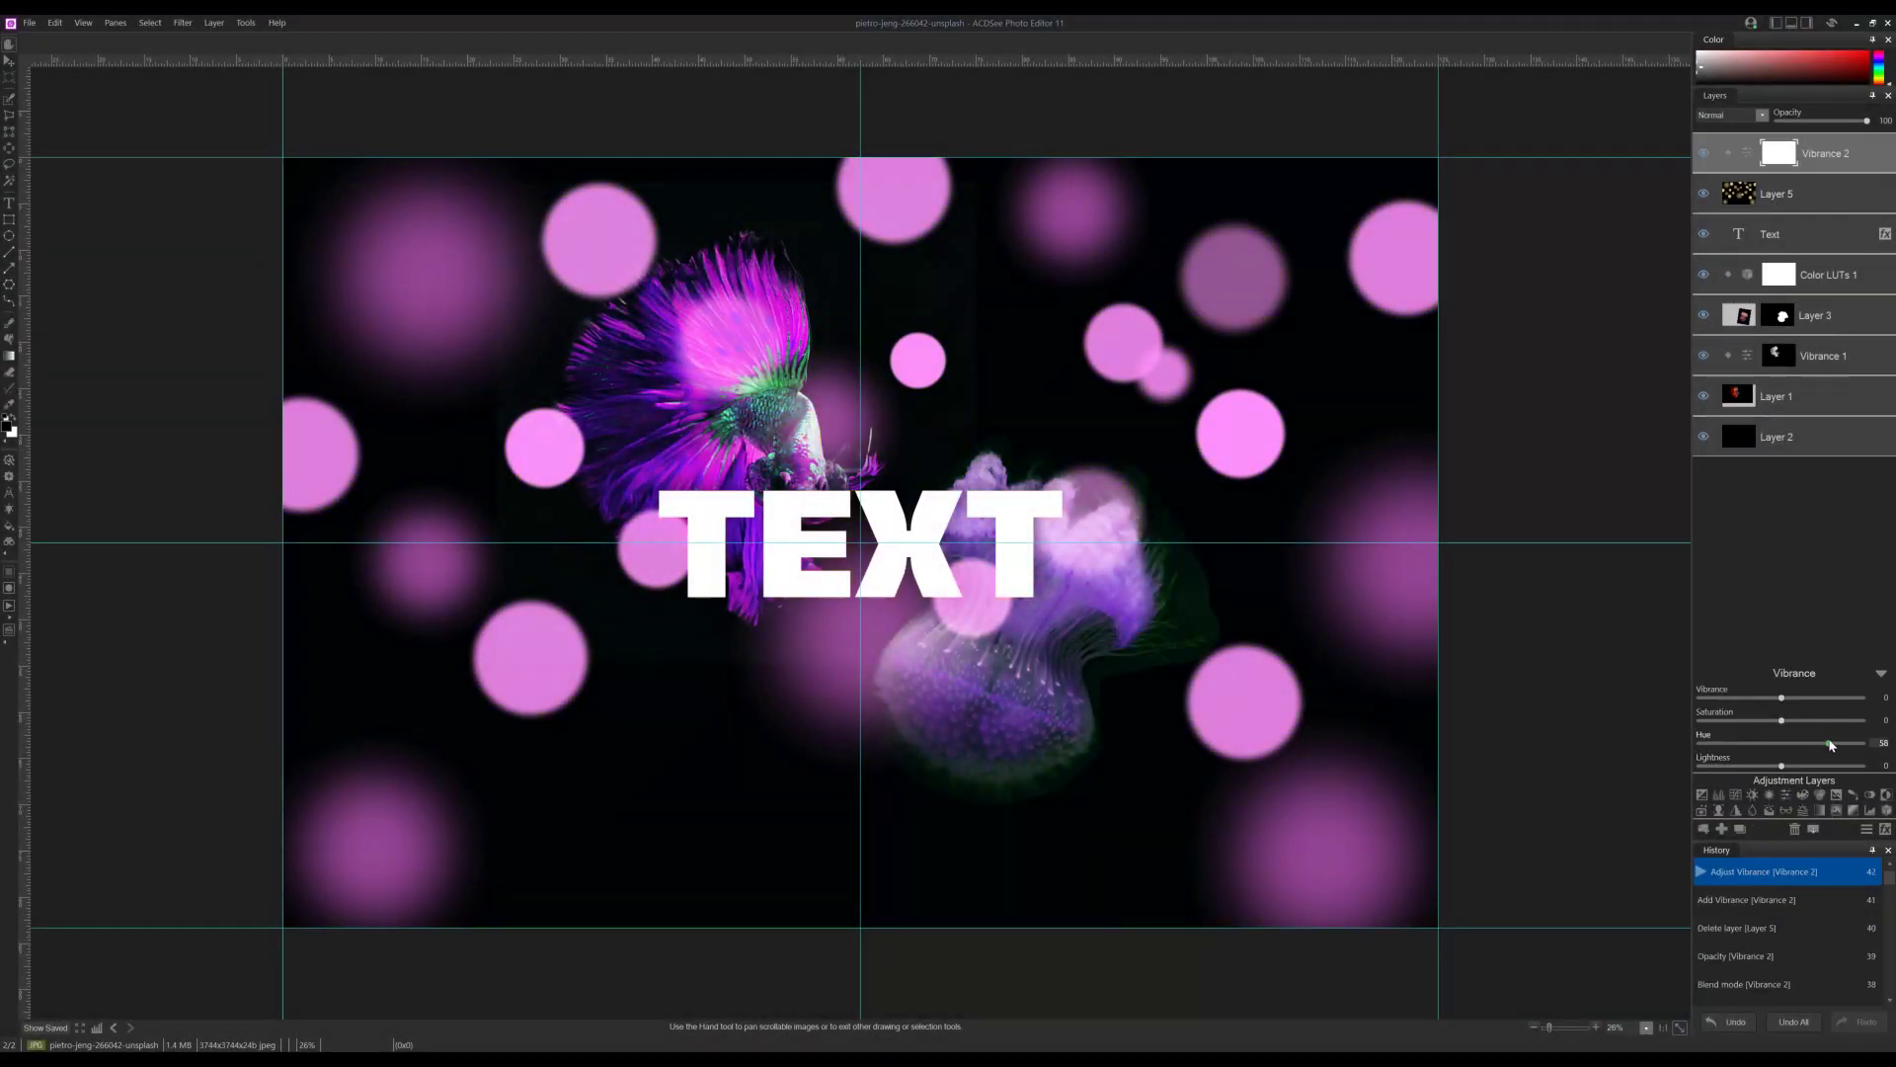
{"action": "left_click", "coordinate": [1796, 156], "text": "alt"}
{"action": "left_click", "coordinate": [1849, 121]}
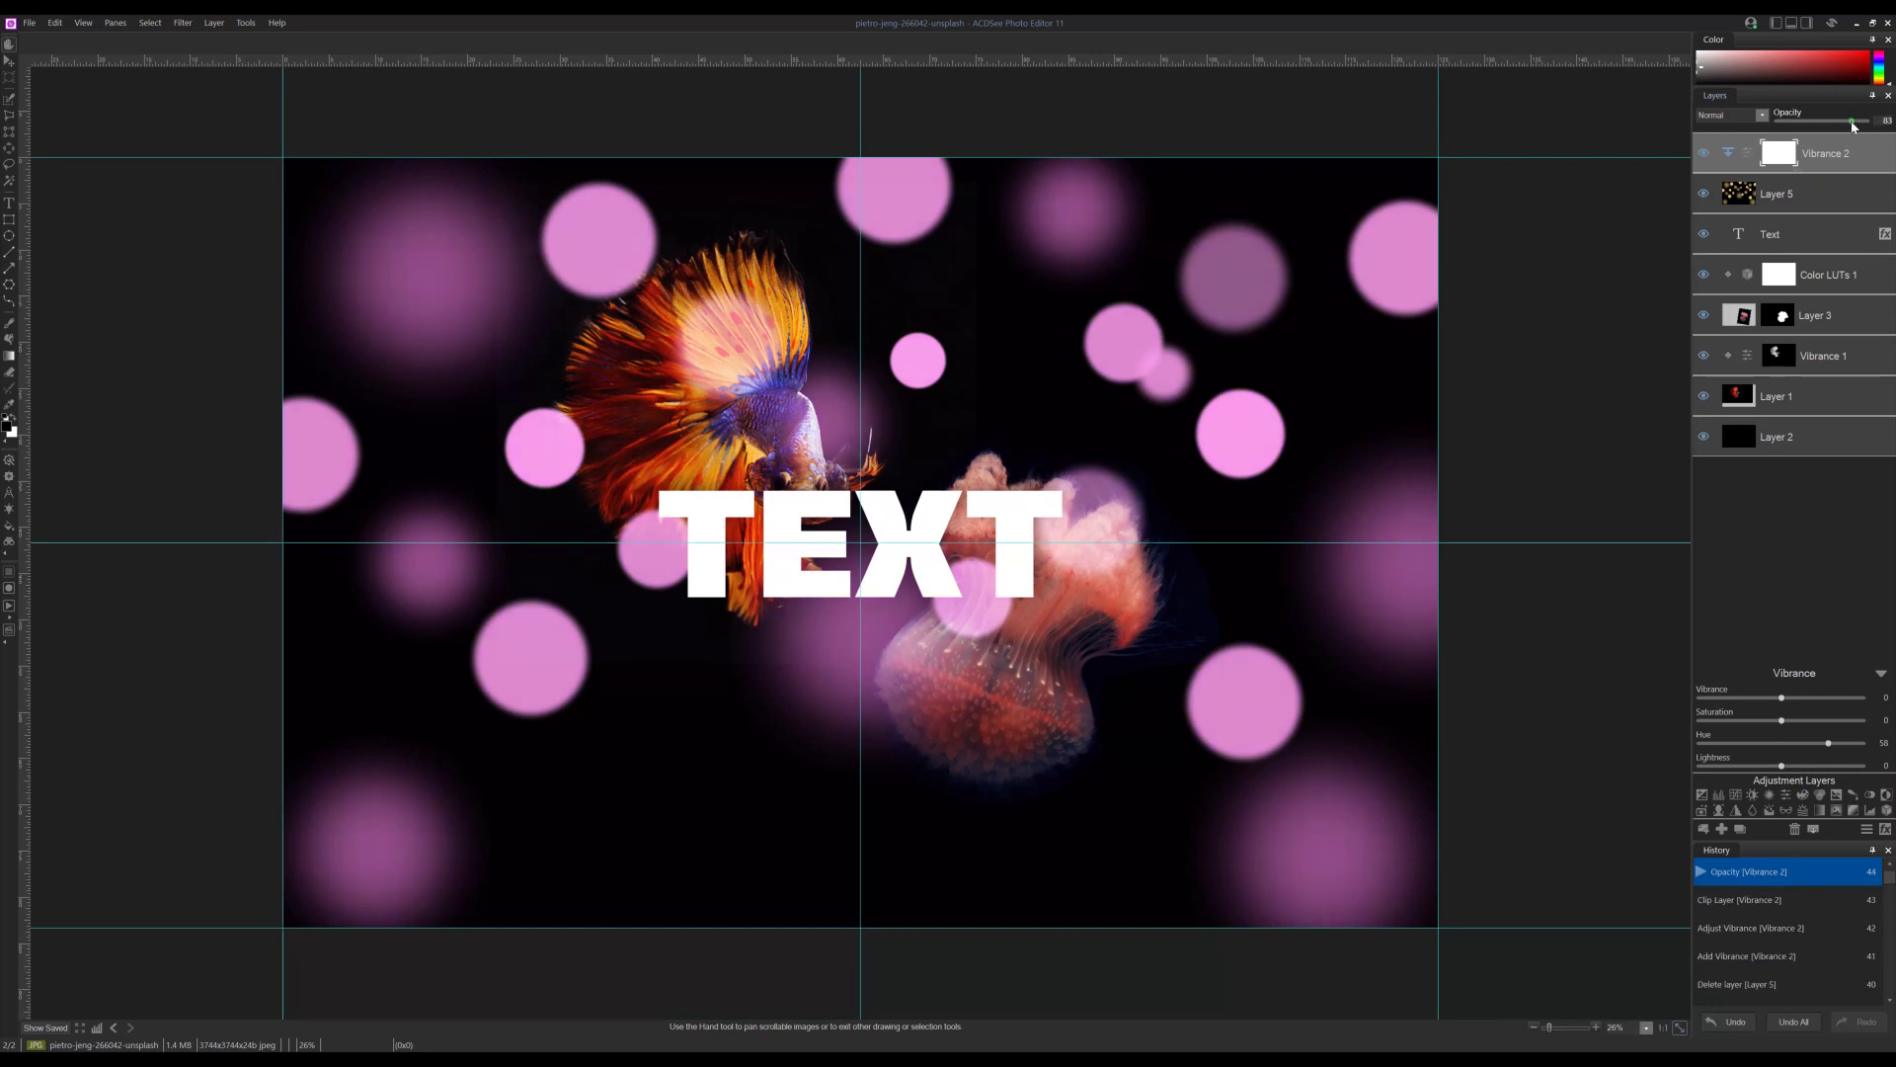
{"action": "left_click", "coordinate": [1778, 194]}
{"action": "left_click_drag", "start_coordinate": [1866, 120], "coordinate": [1818, 125]}
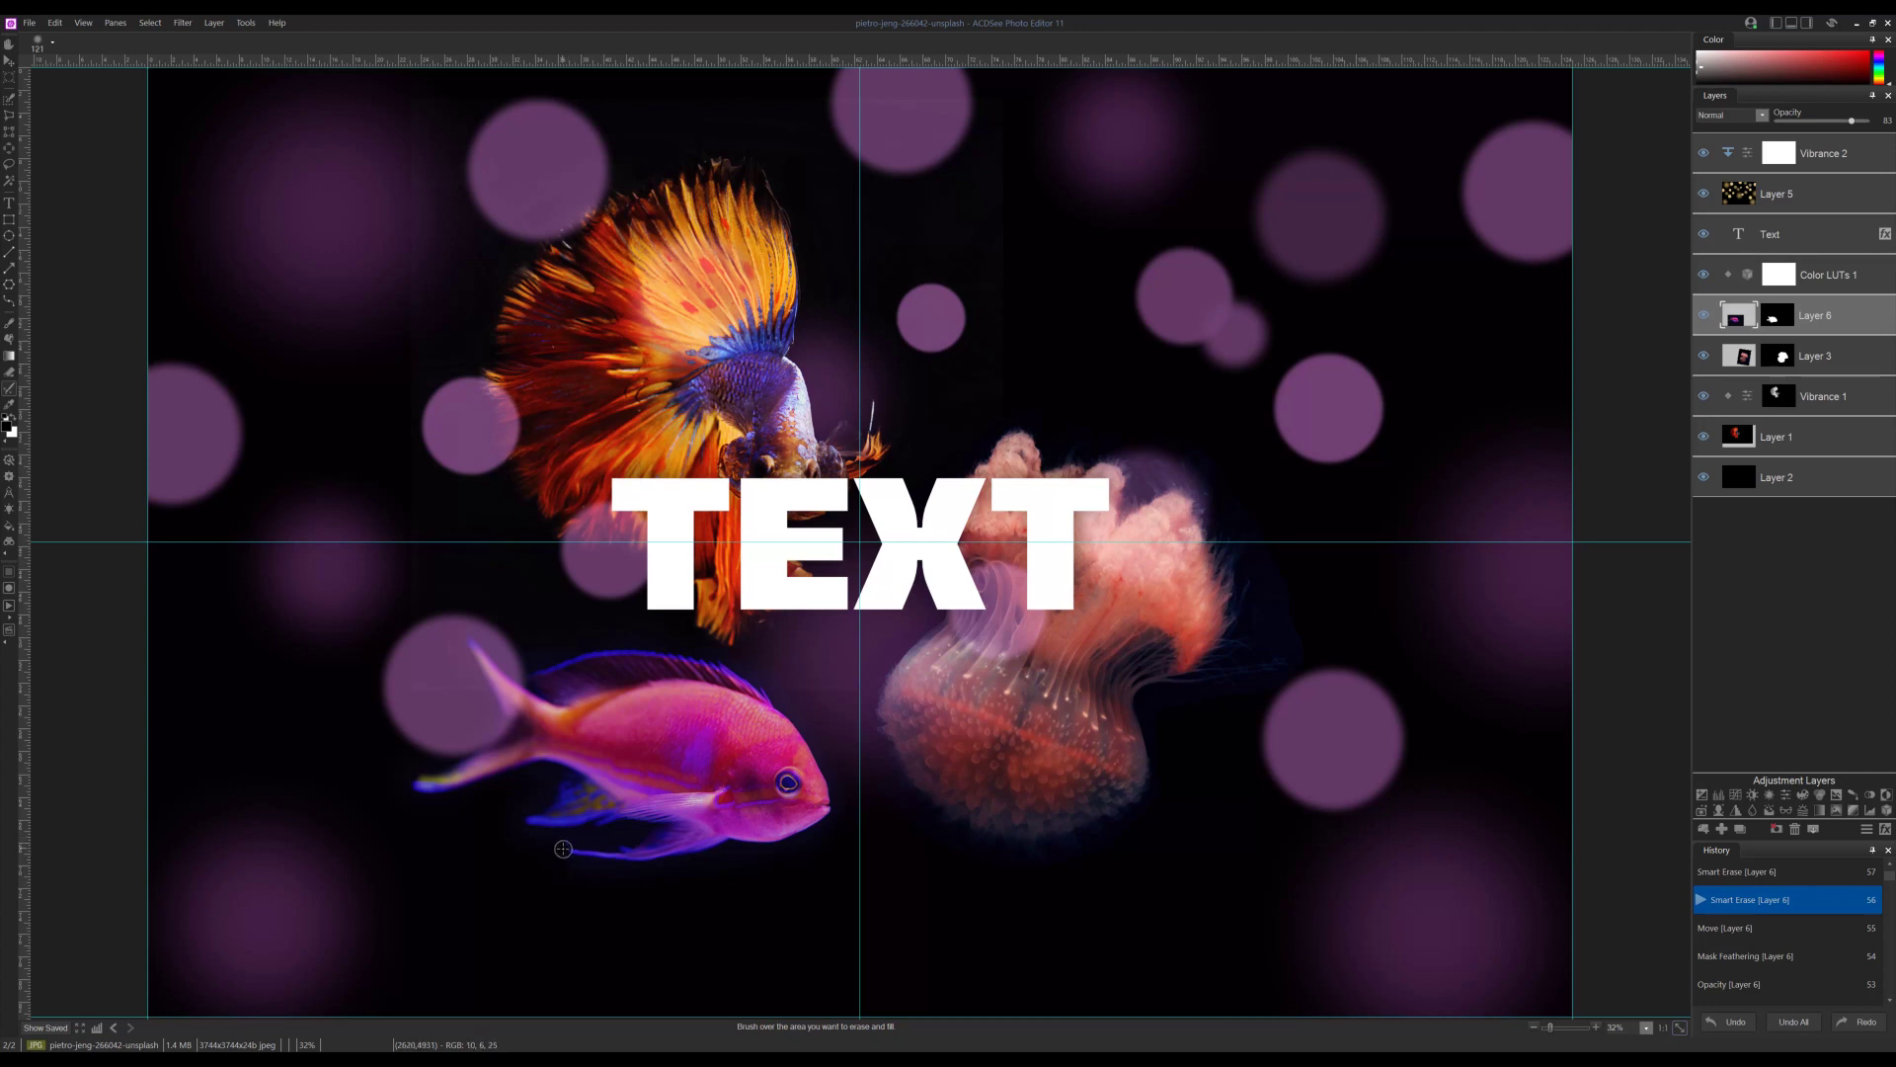
Smart Erase the stray red mark beside the pink fish's tail on Layer 6
{"action": "left_click_drag", "start_coordinate": [559, 849], "coordinate": [630, 845]}
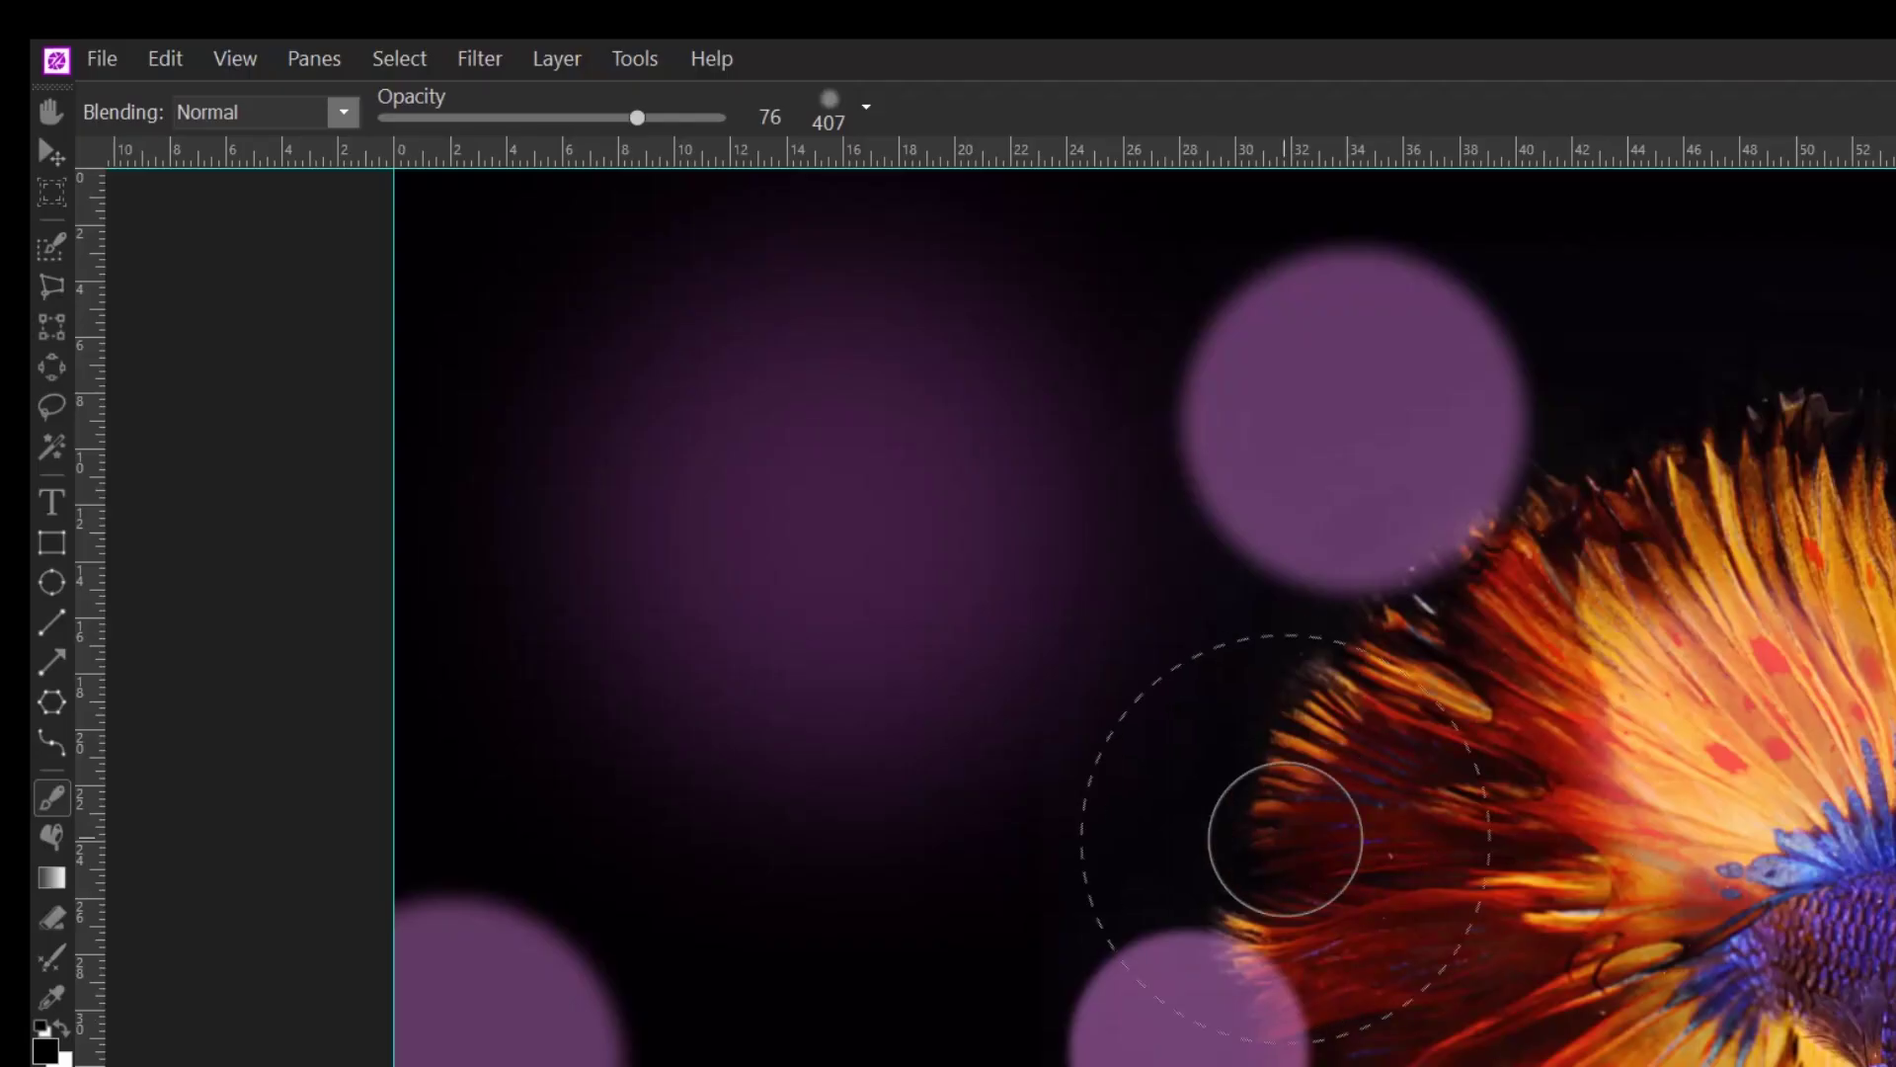
Open Filter > Geometry > Liquify, narrow the nib width to 80 and switch to Pinch
{"action": "left_click", "coordinate": [478, 59]}
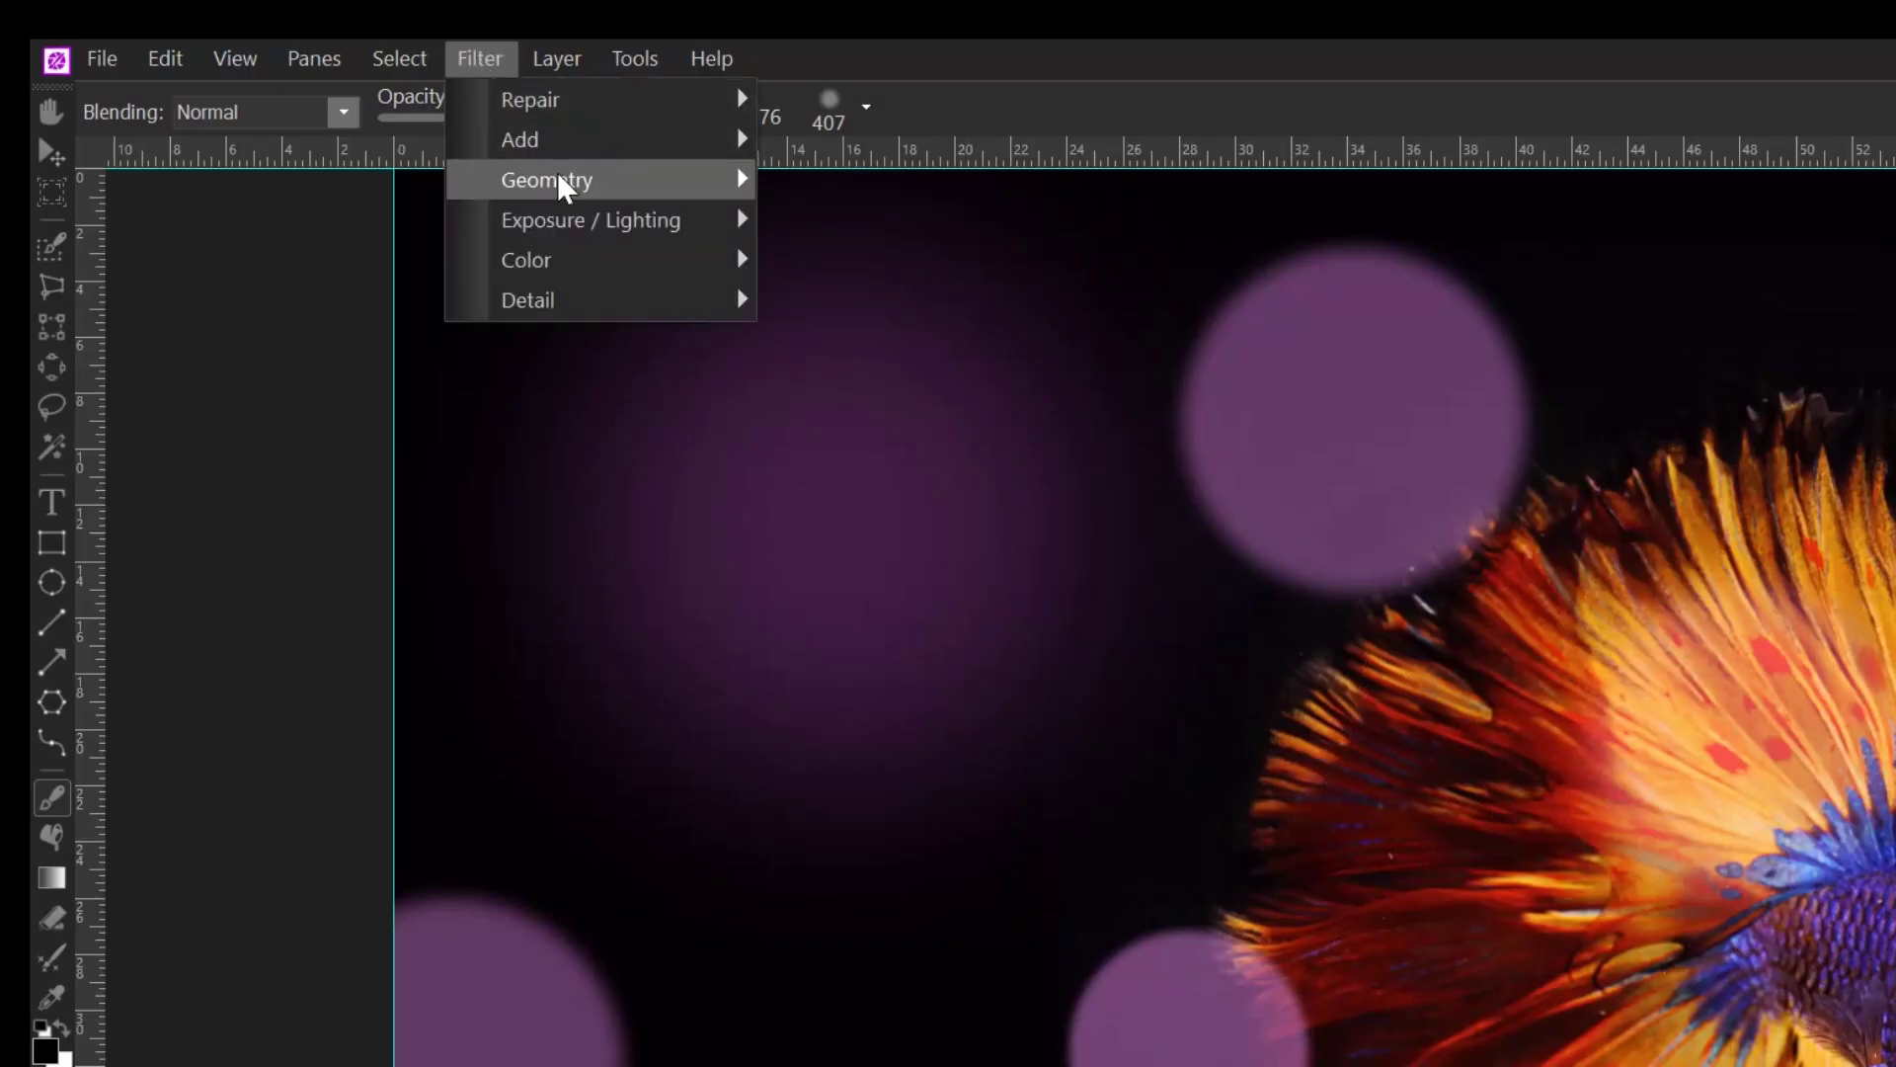
{"action": "mouse_move", "coordinate": [563, 184]}
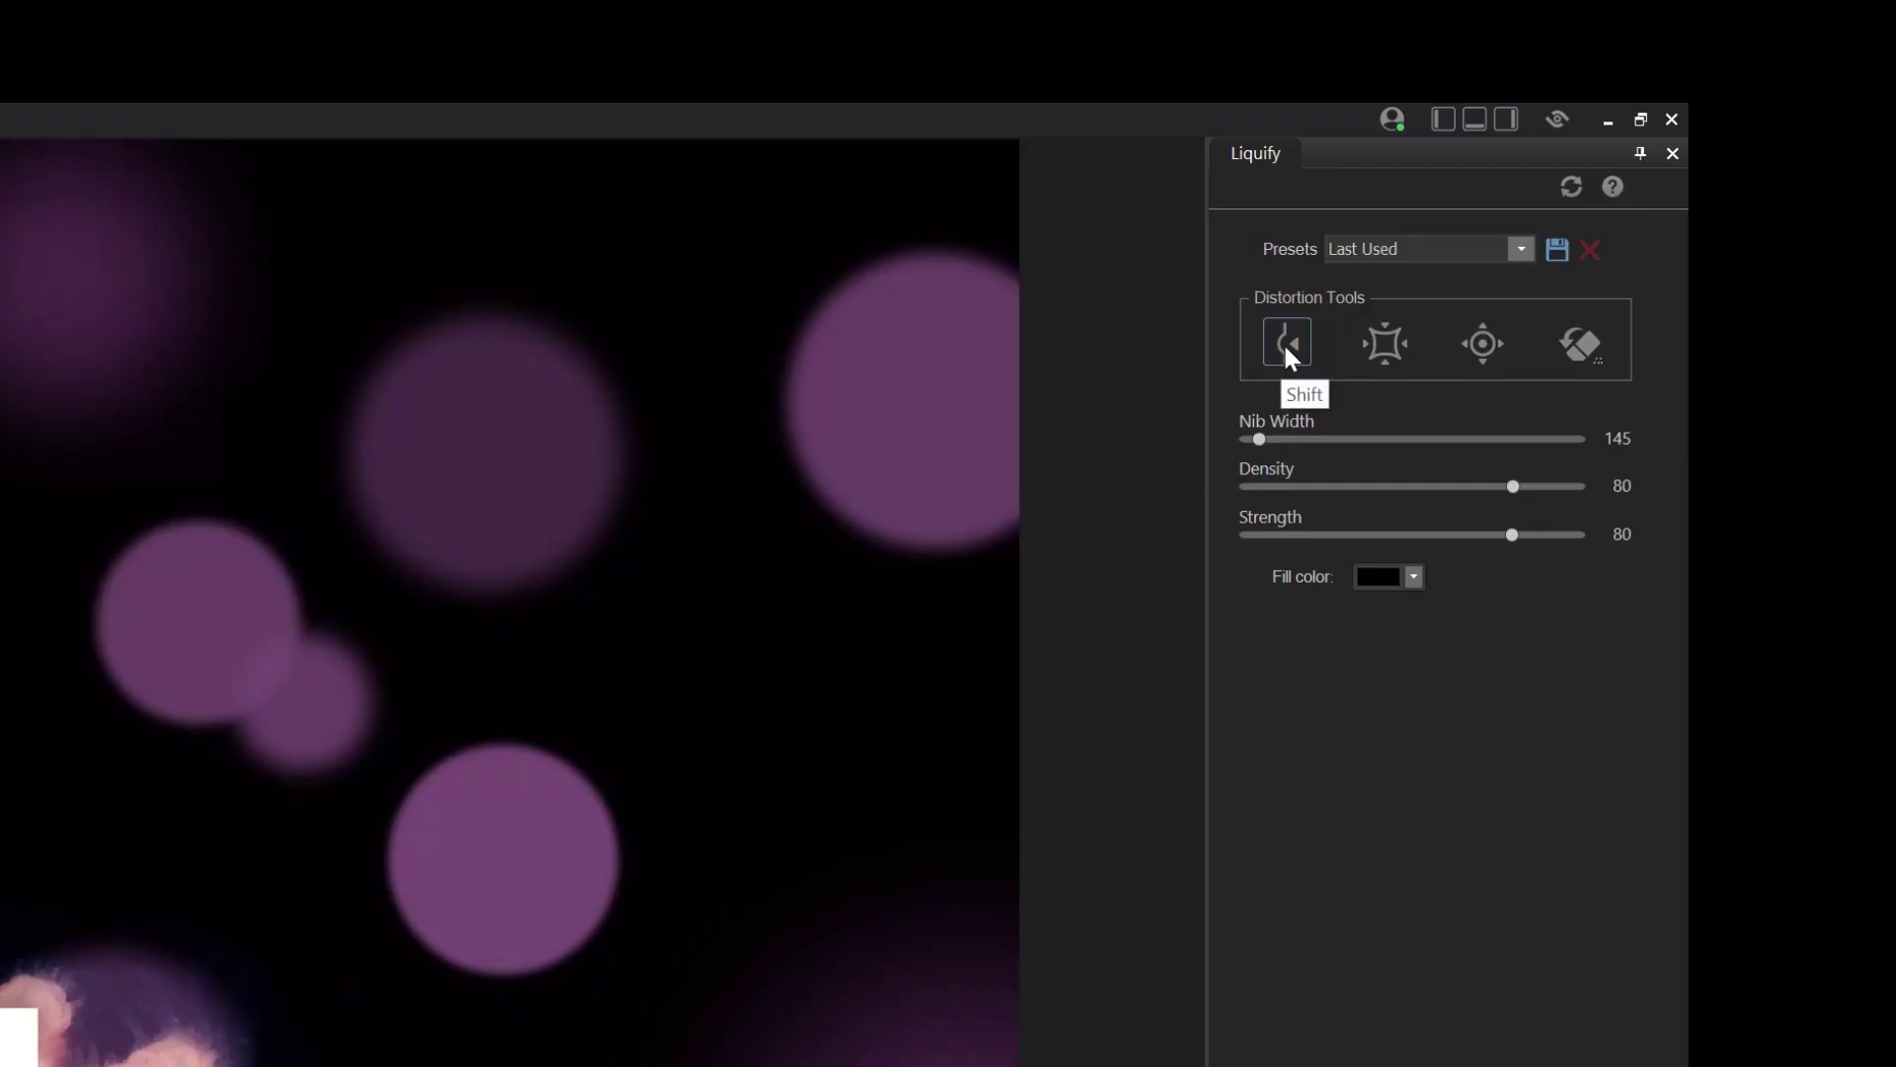
{"action": "left_click_drag", "start_coordinate": [1259, 438], "coordinate": [1253, 439]}
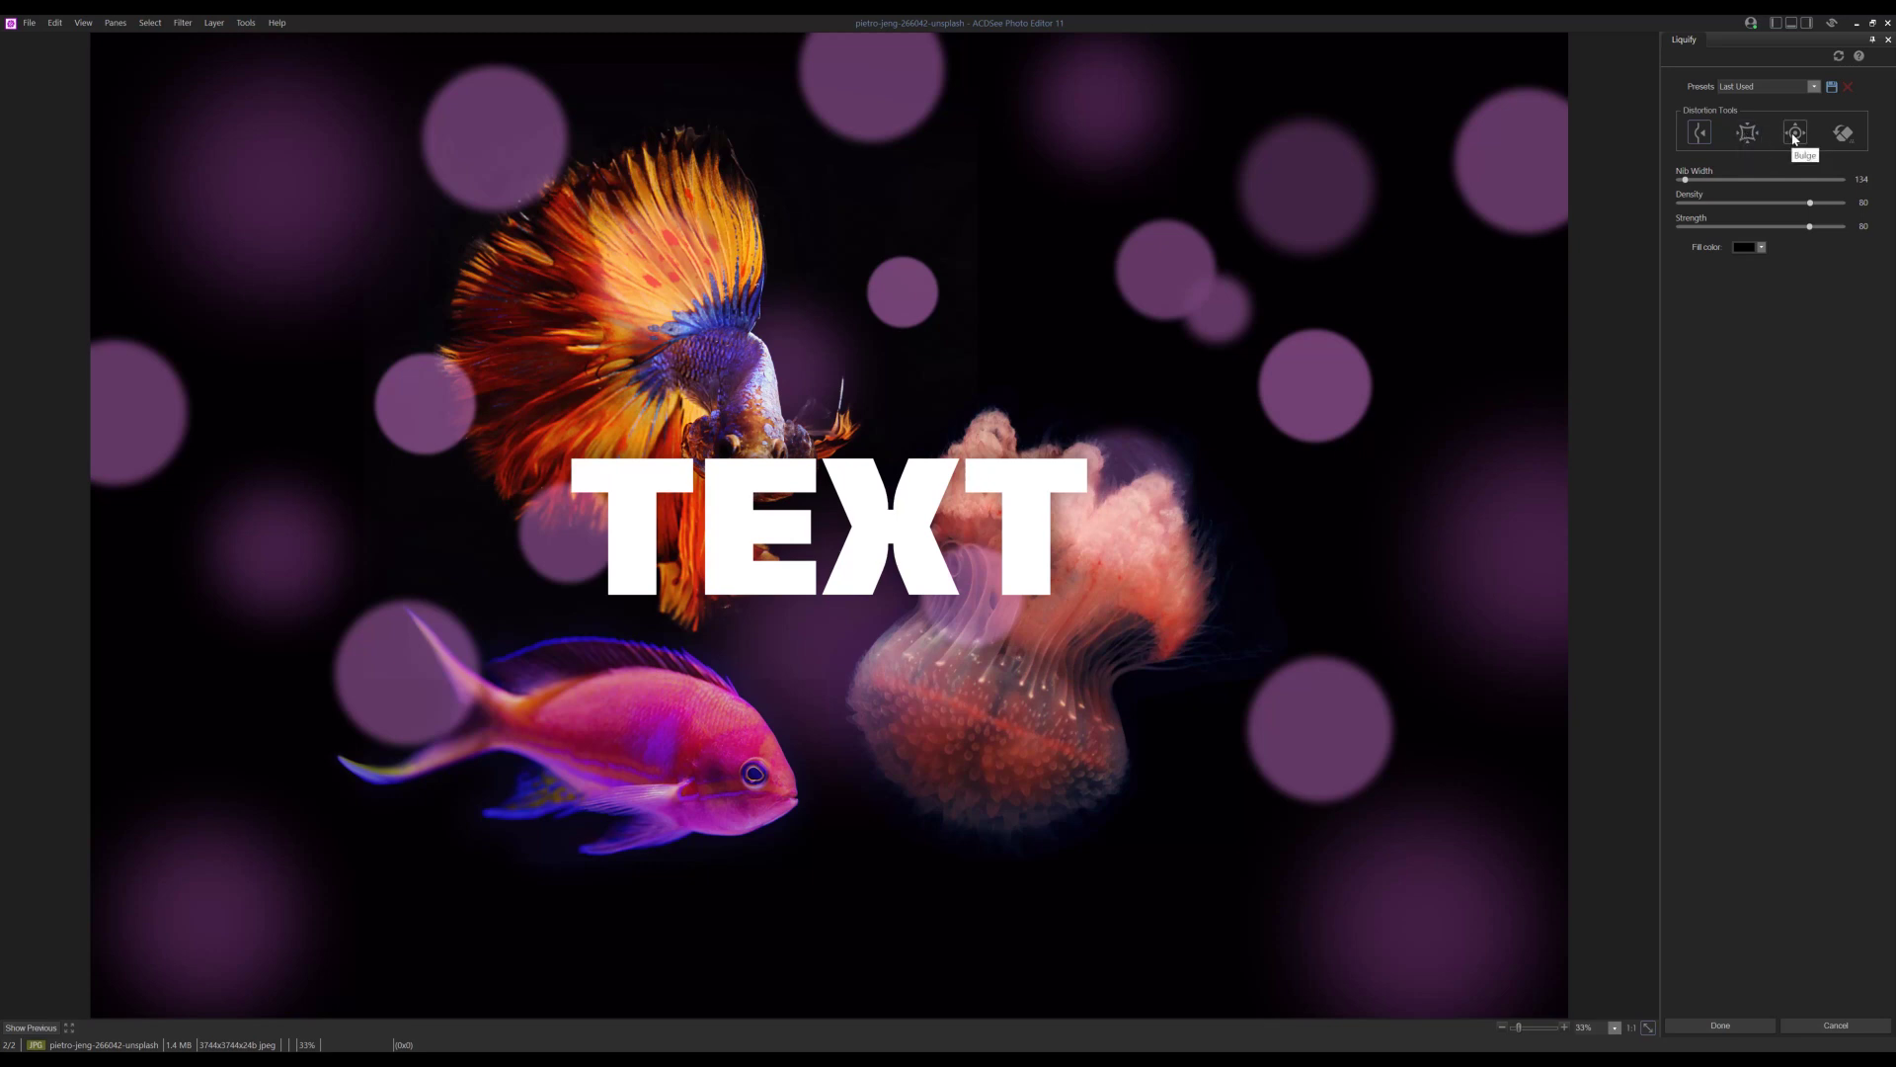
{"action": "left_click", "coordinate": [1748, 132]}
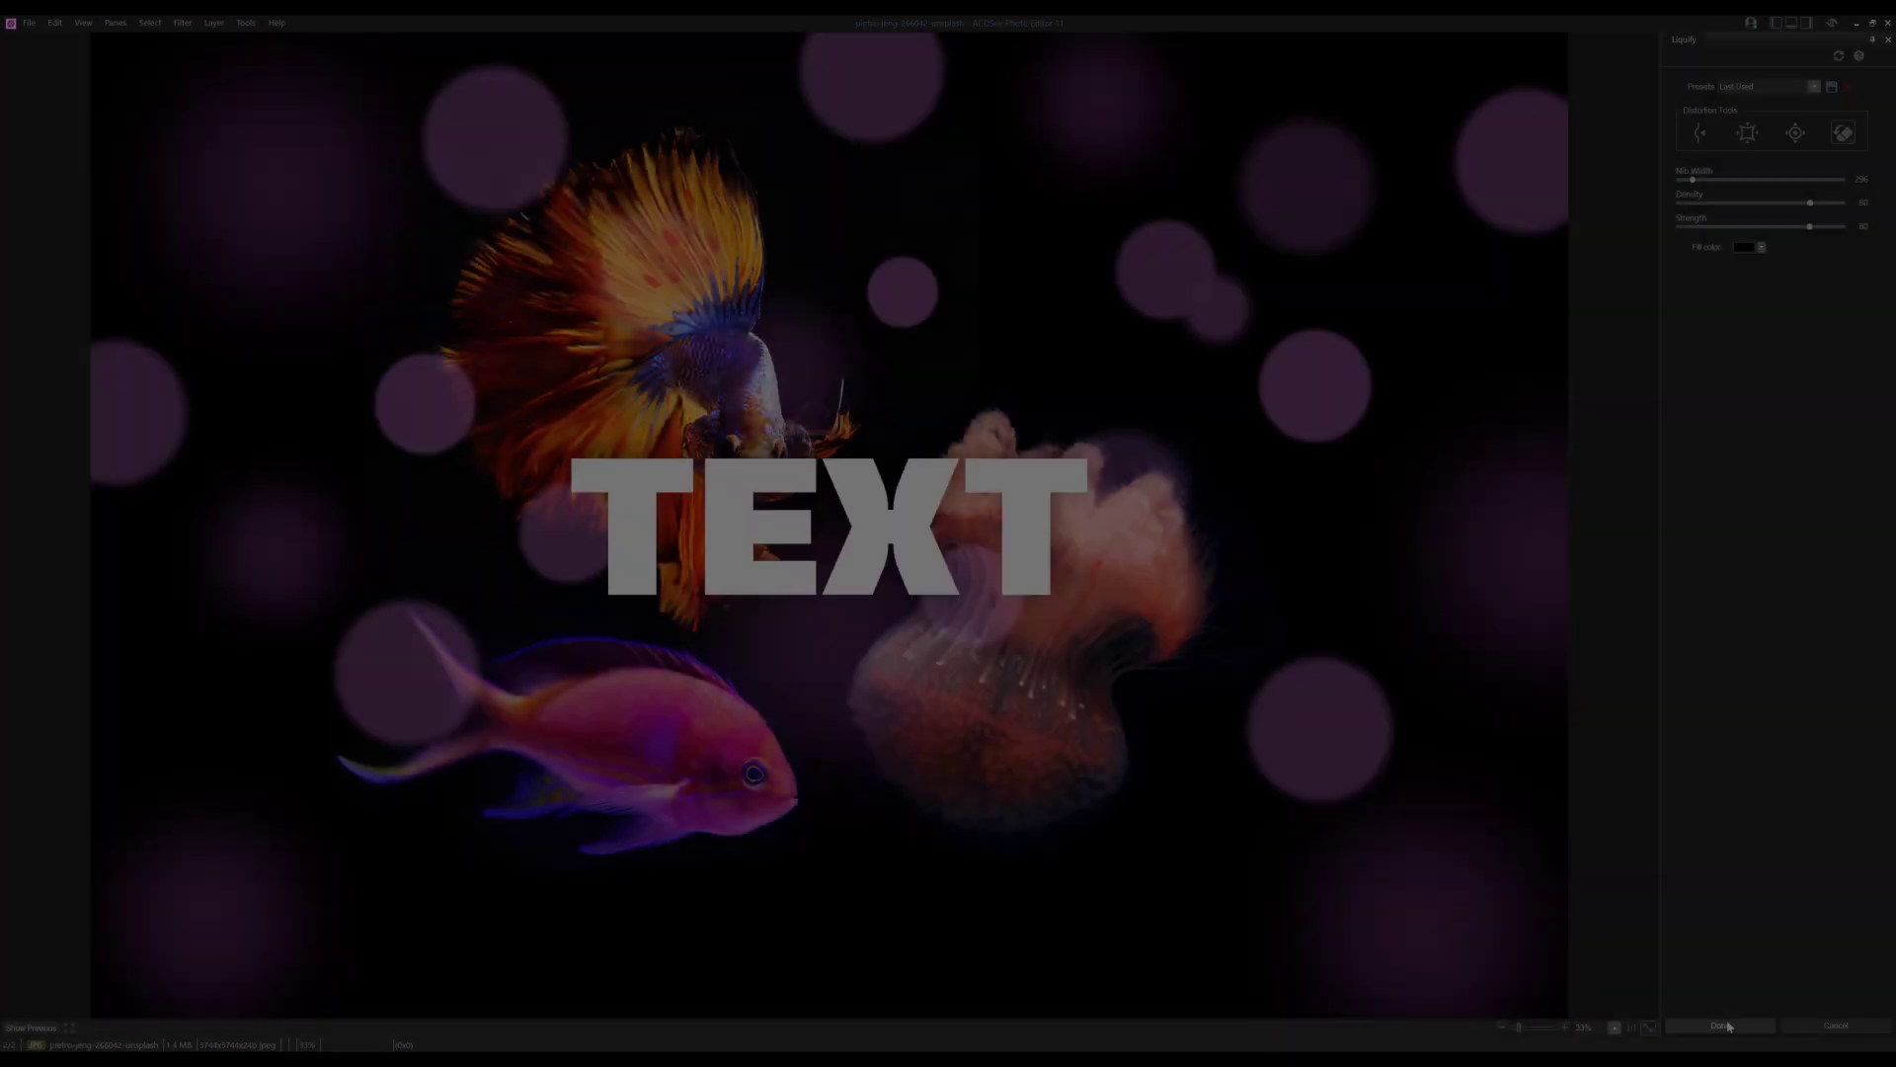
Apply the Liquify changes and start Filter > Repair > Repair Tool for blended cloning
{"action": "left_click", "coordinate": [1721, 1026]}
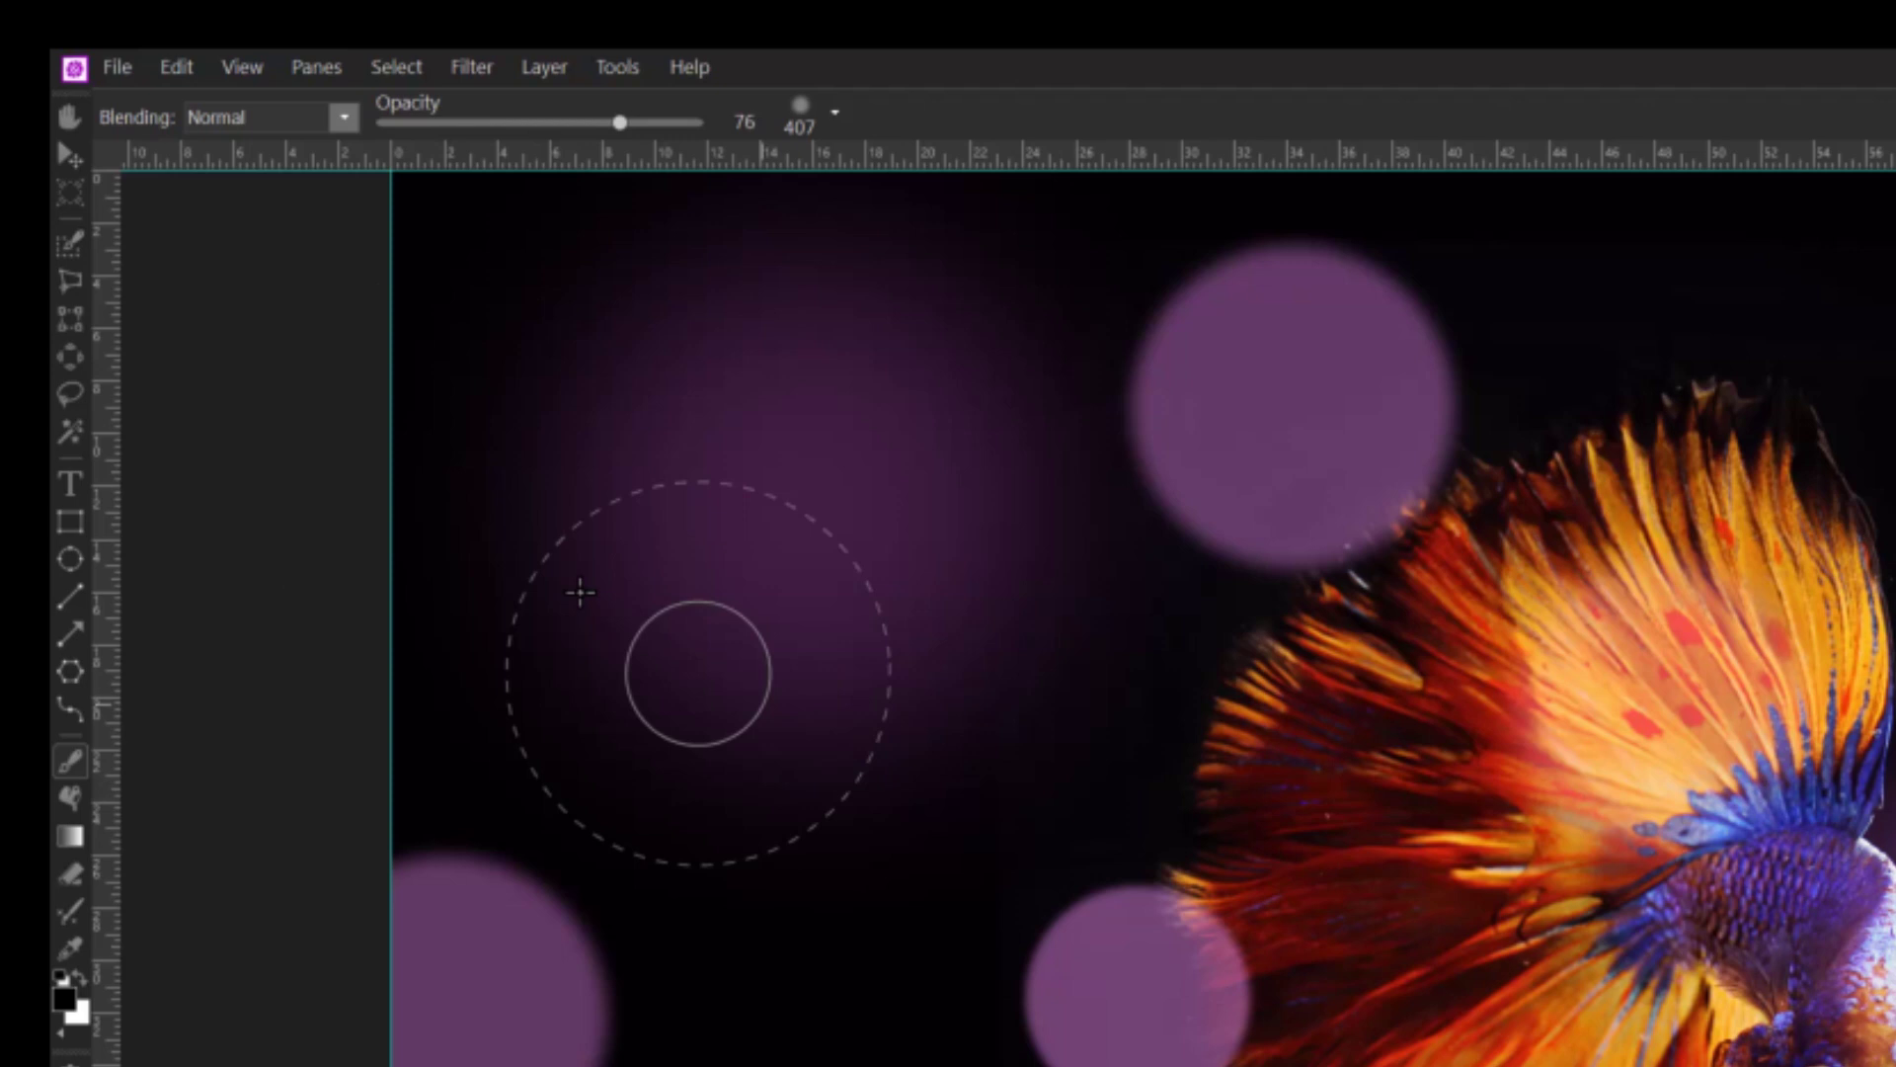
{"action": "left_click", "coordinate": [469, 66]}
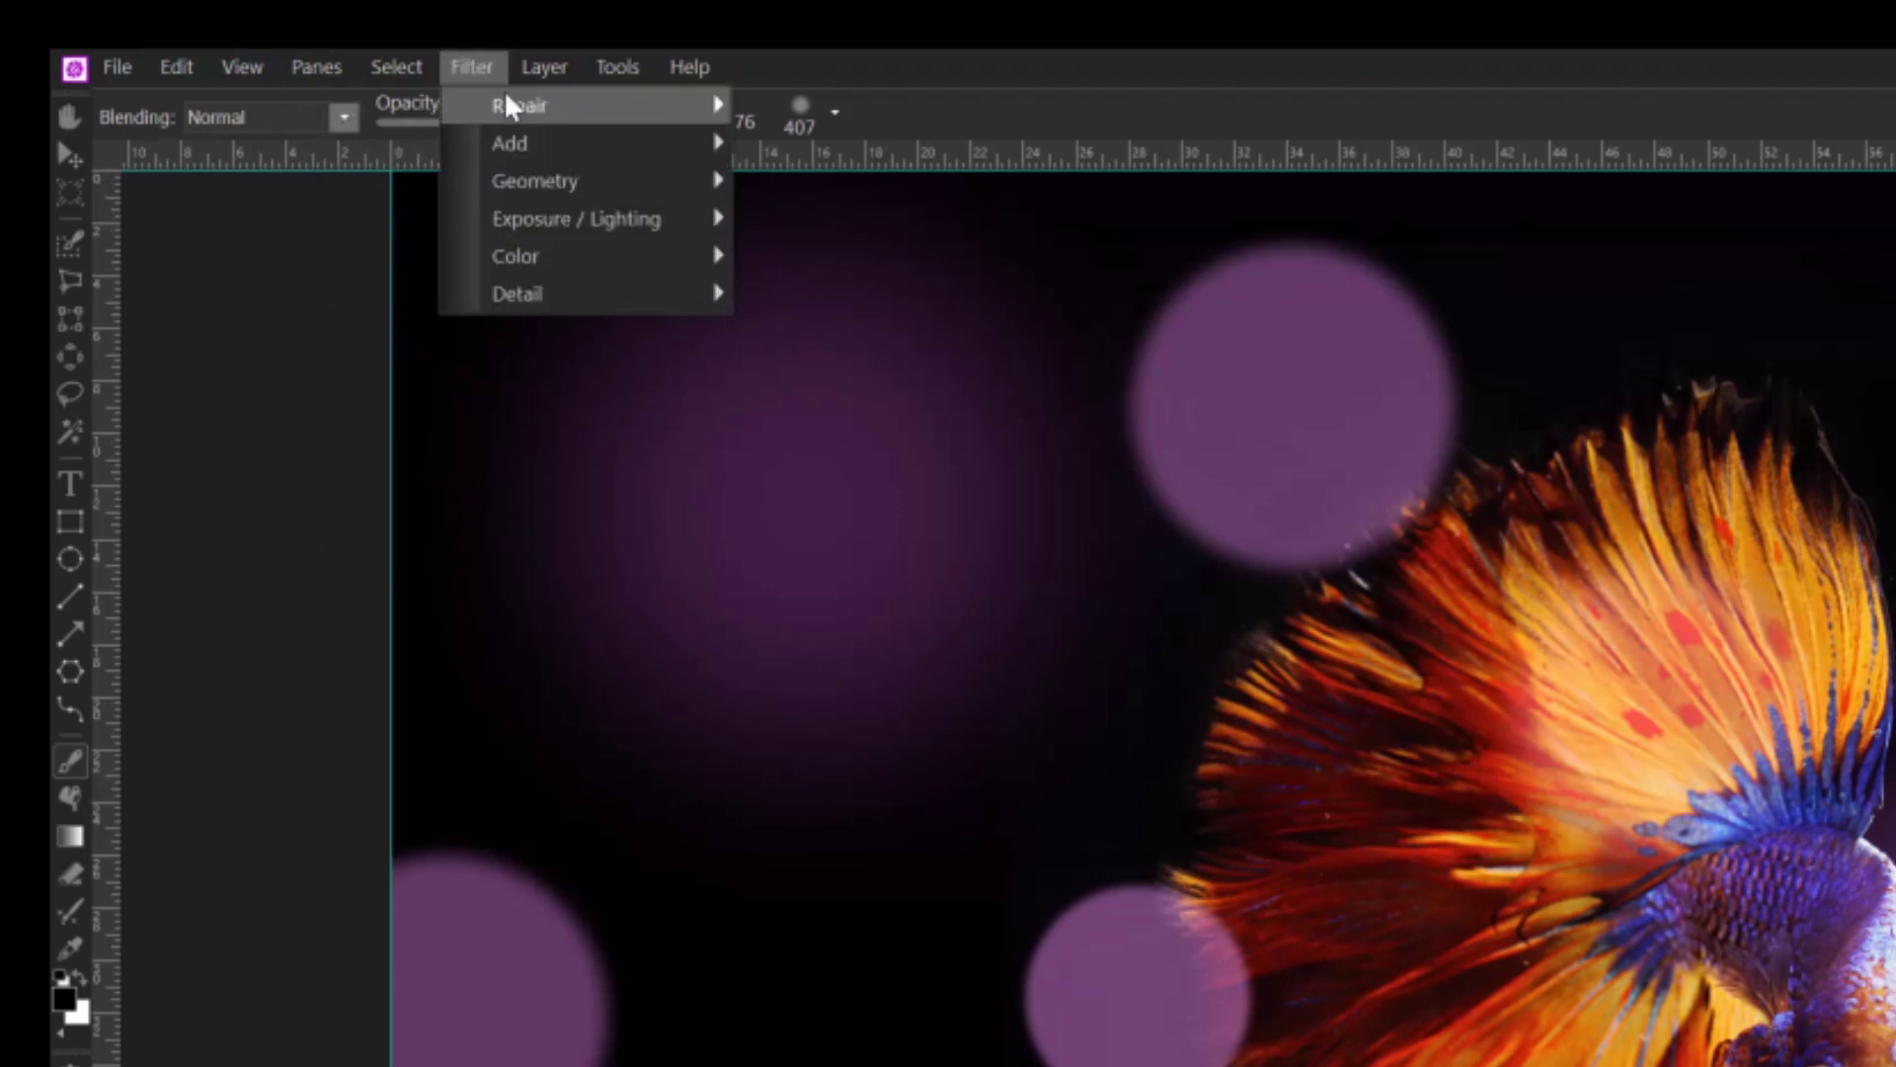
{"action": "mouse_move", "coordinate": [514, 103]}
{"action": "left_click", "coordinate": [889, 138]}
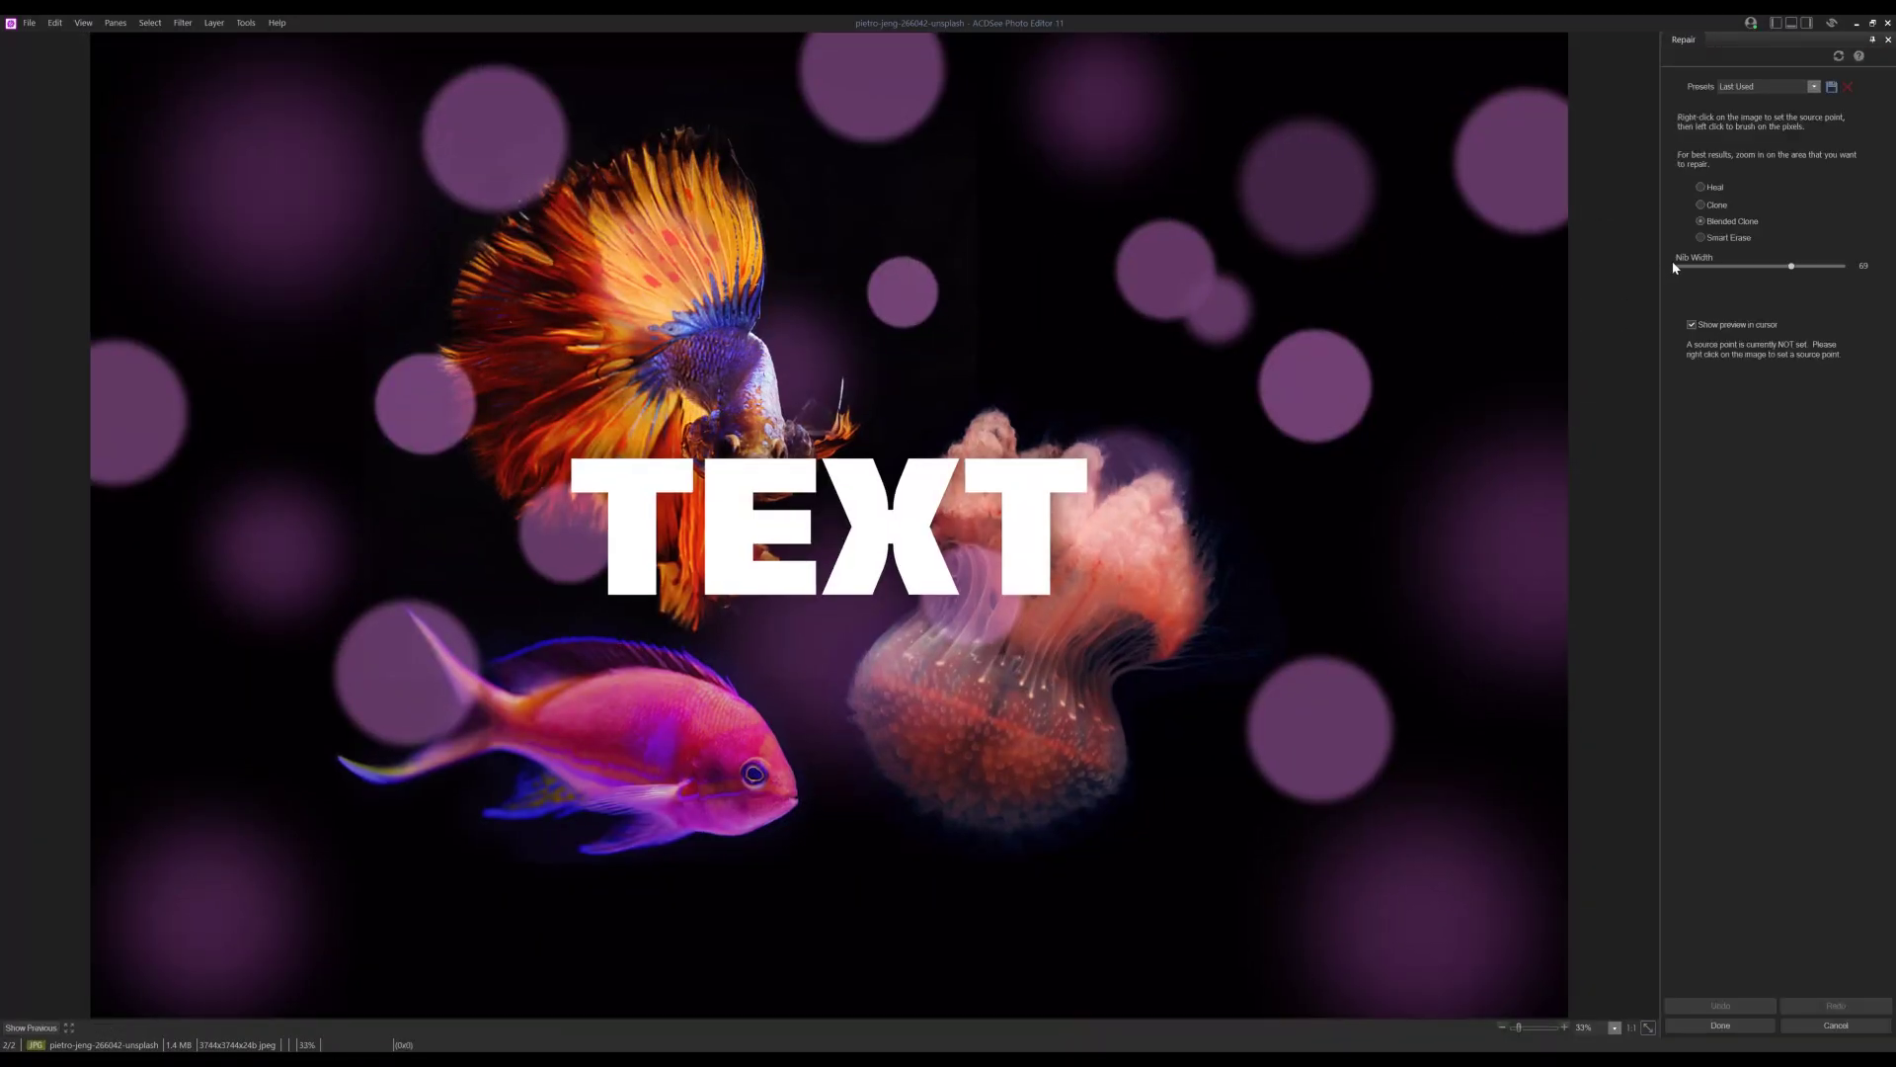
{"action": "scroll", "coordinate": [833, 525], "scroll_direction": "down", "scroll_amount": 3}
{"action": "scroll", "coordinate": [692, 435], "scroll_direction": "up", "scroll_amount": 1}
{"action": "scroll", "coordinate": [708, 142], "scroll_direction": "up", "scroll_amount": 3}
Clone from the betta fin to extend the fin and jellyfish top upward, undoing the stroke covering the T
{"action": "right_click", "coordinate": [687, 129]}
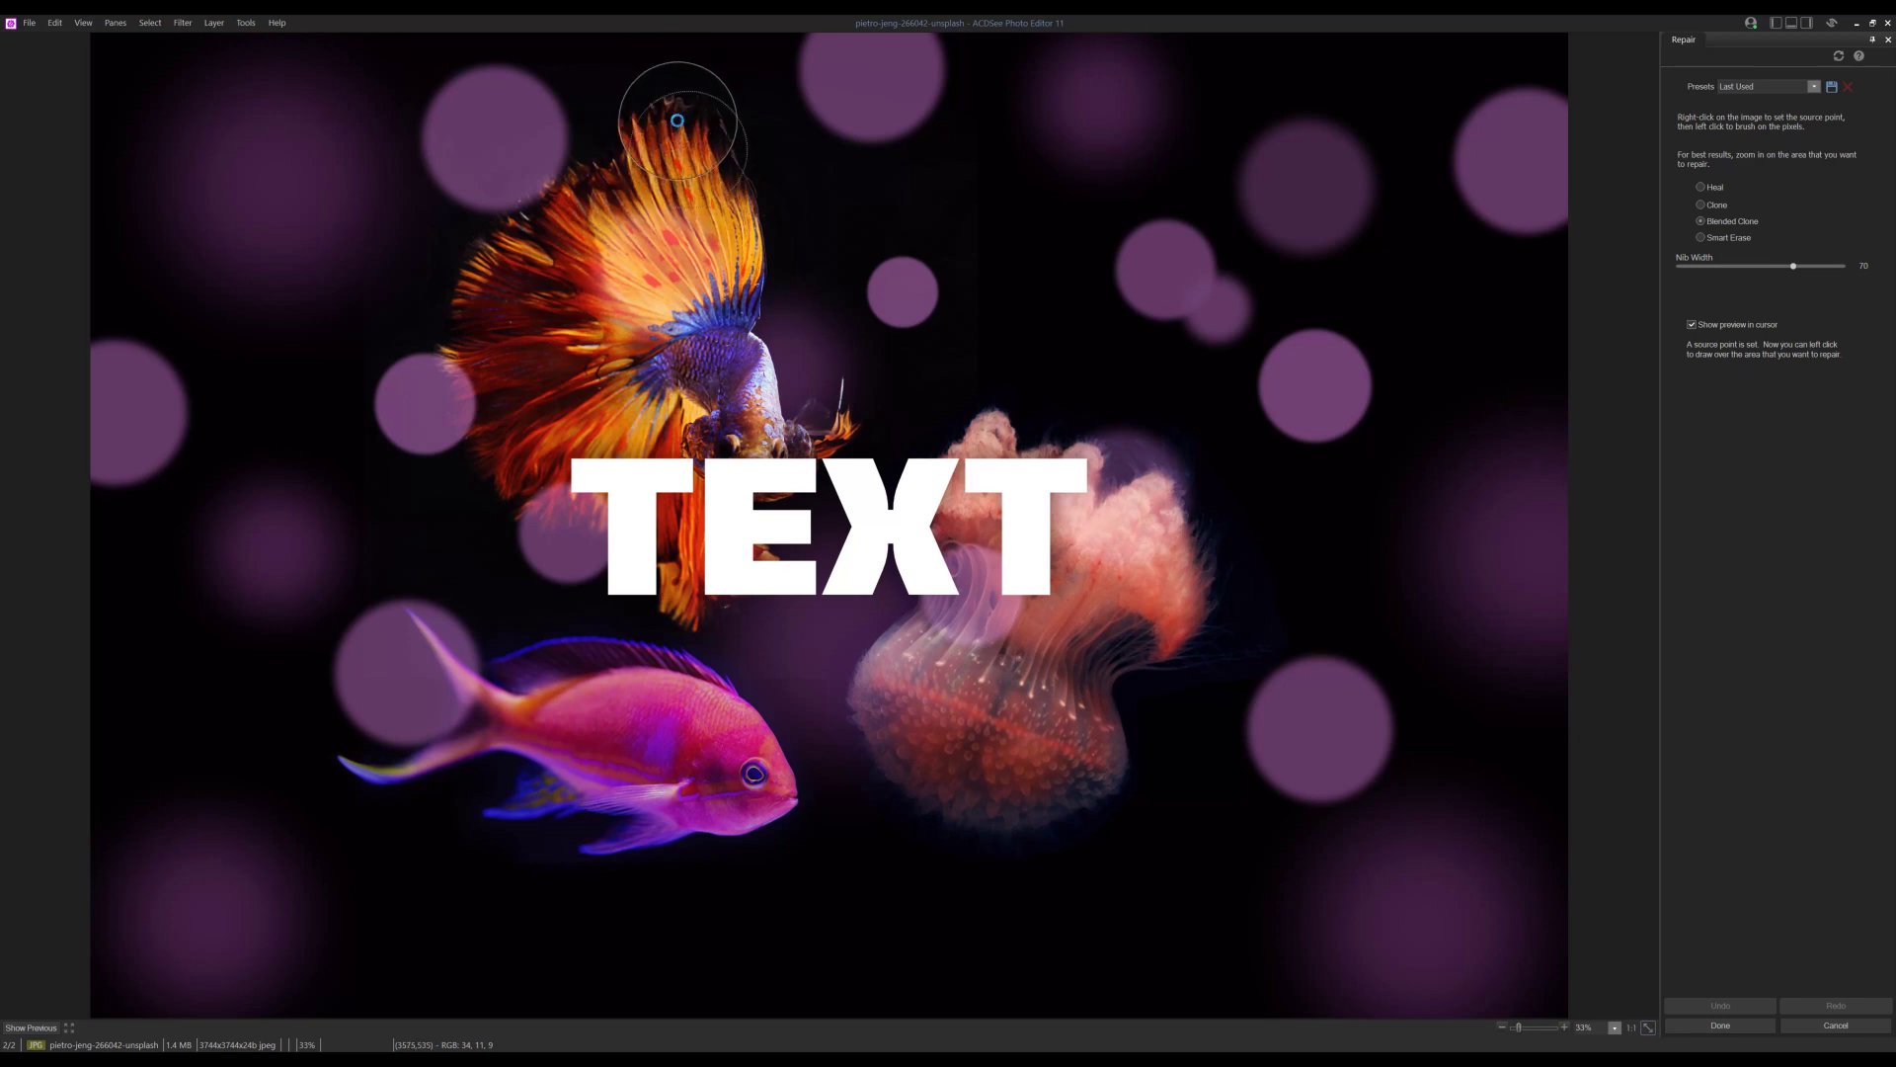
{"action": "left_click", "coordinate": [677, 121]}
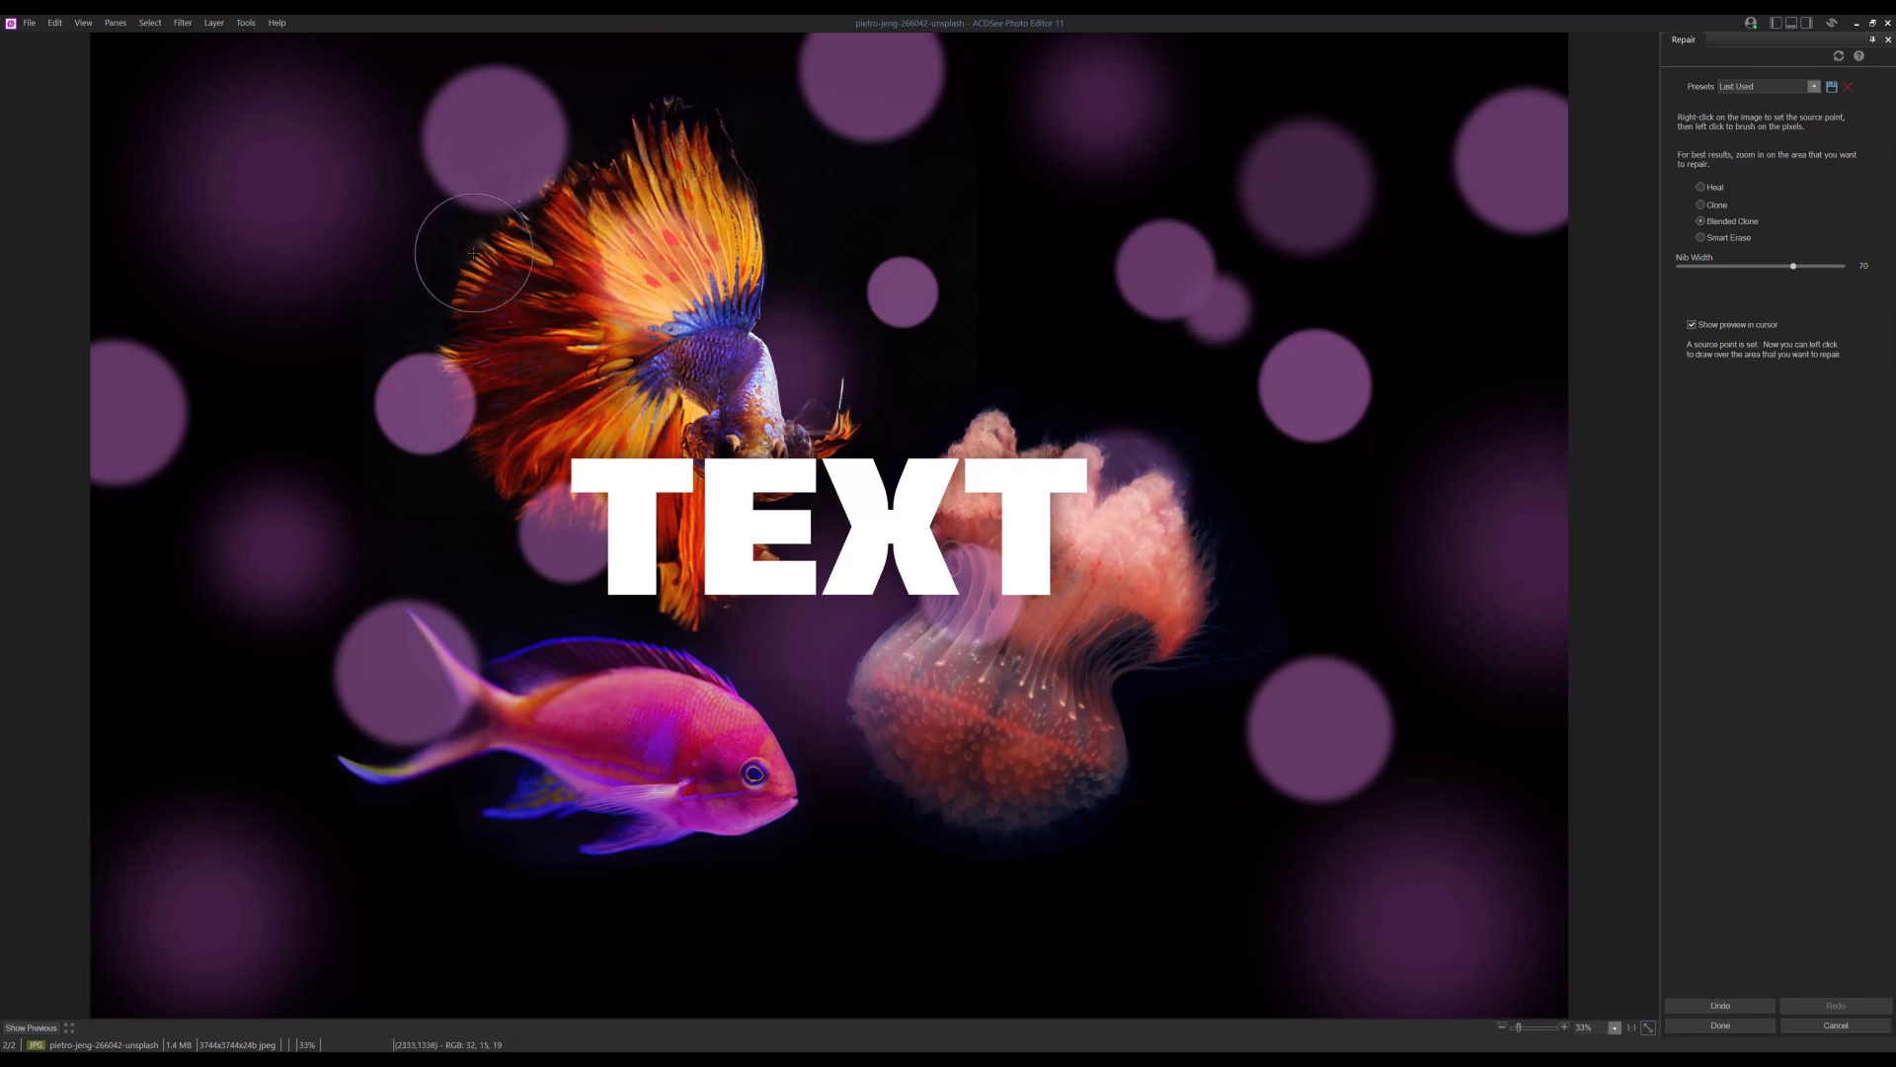
{"action": "left_click_drag", "start_coordinate": [439, 276], "coordinate": [446, 247]}
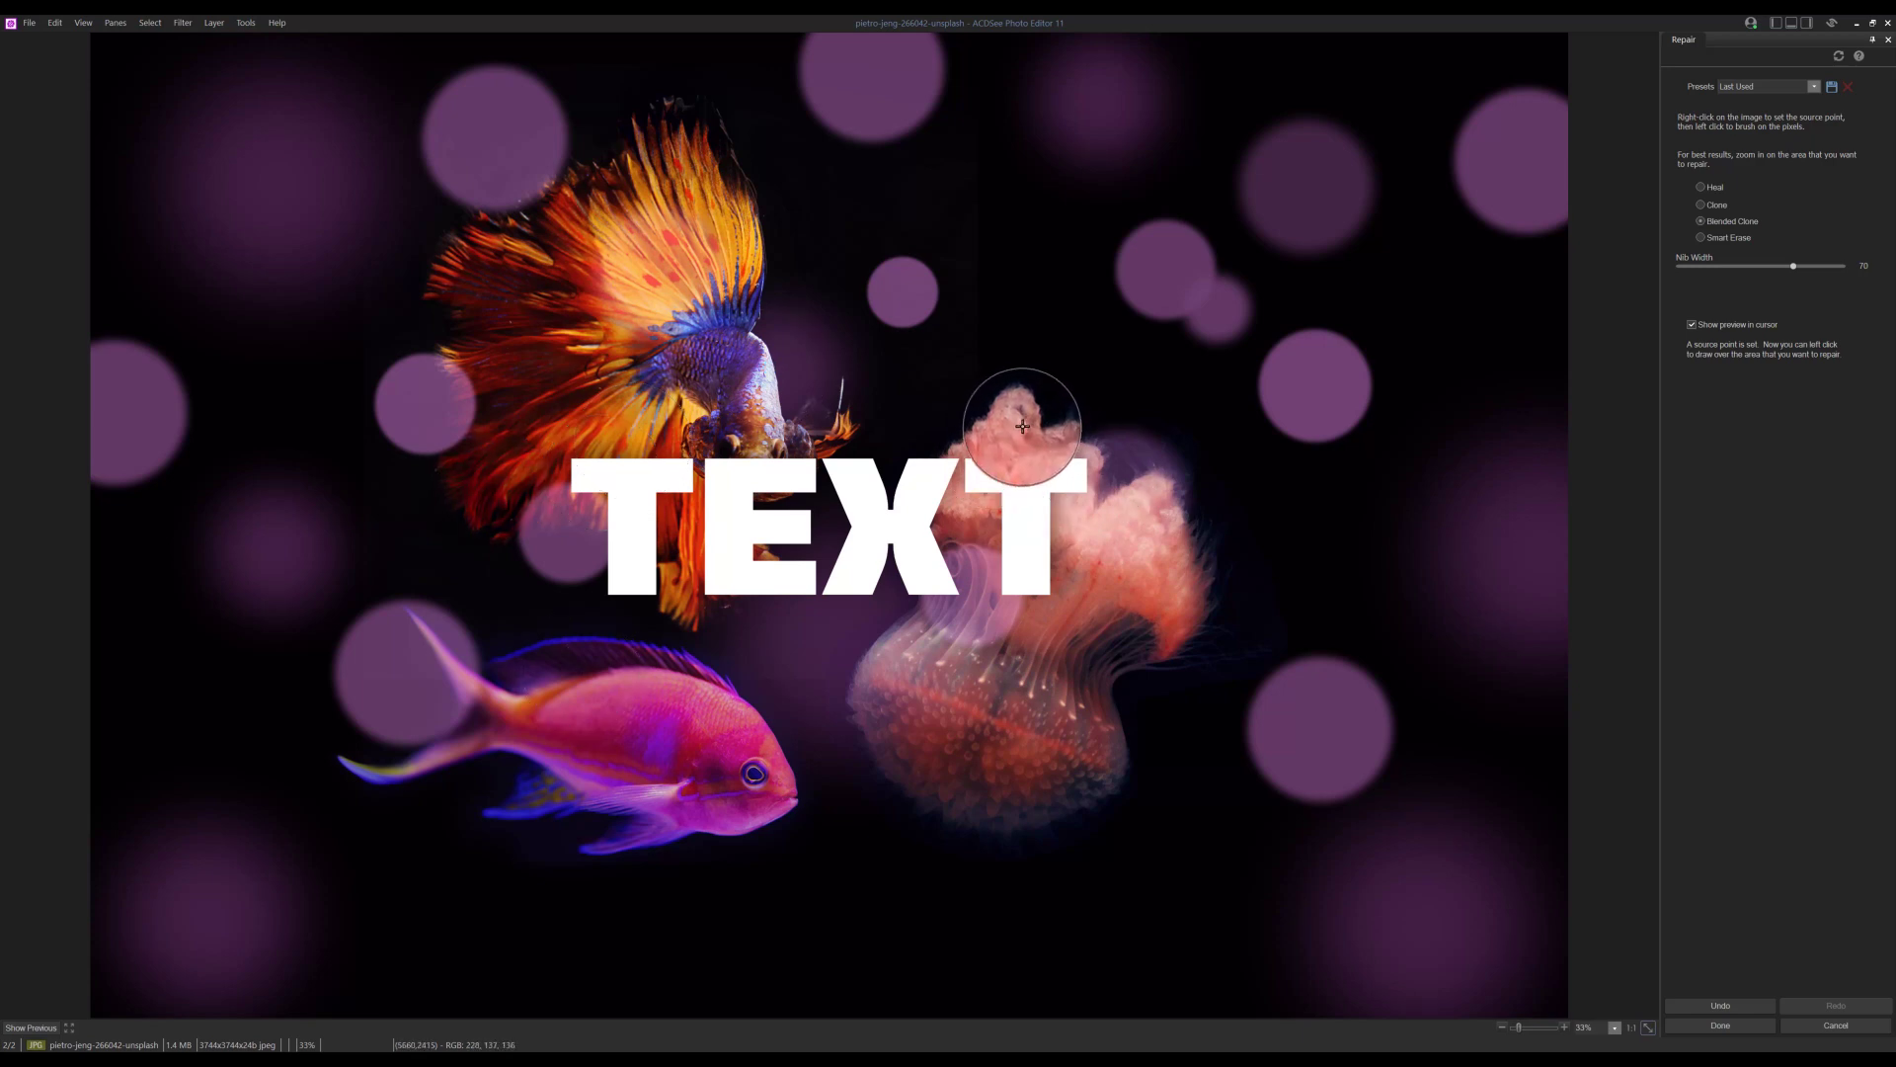
{"action": "left_click", "coordinate": [1027, 425]}
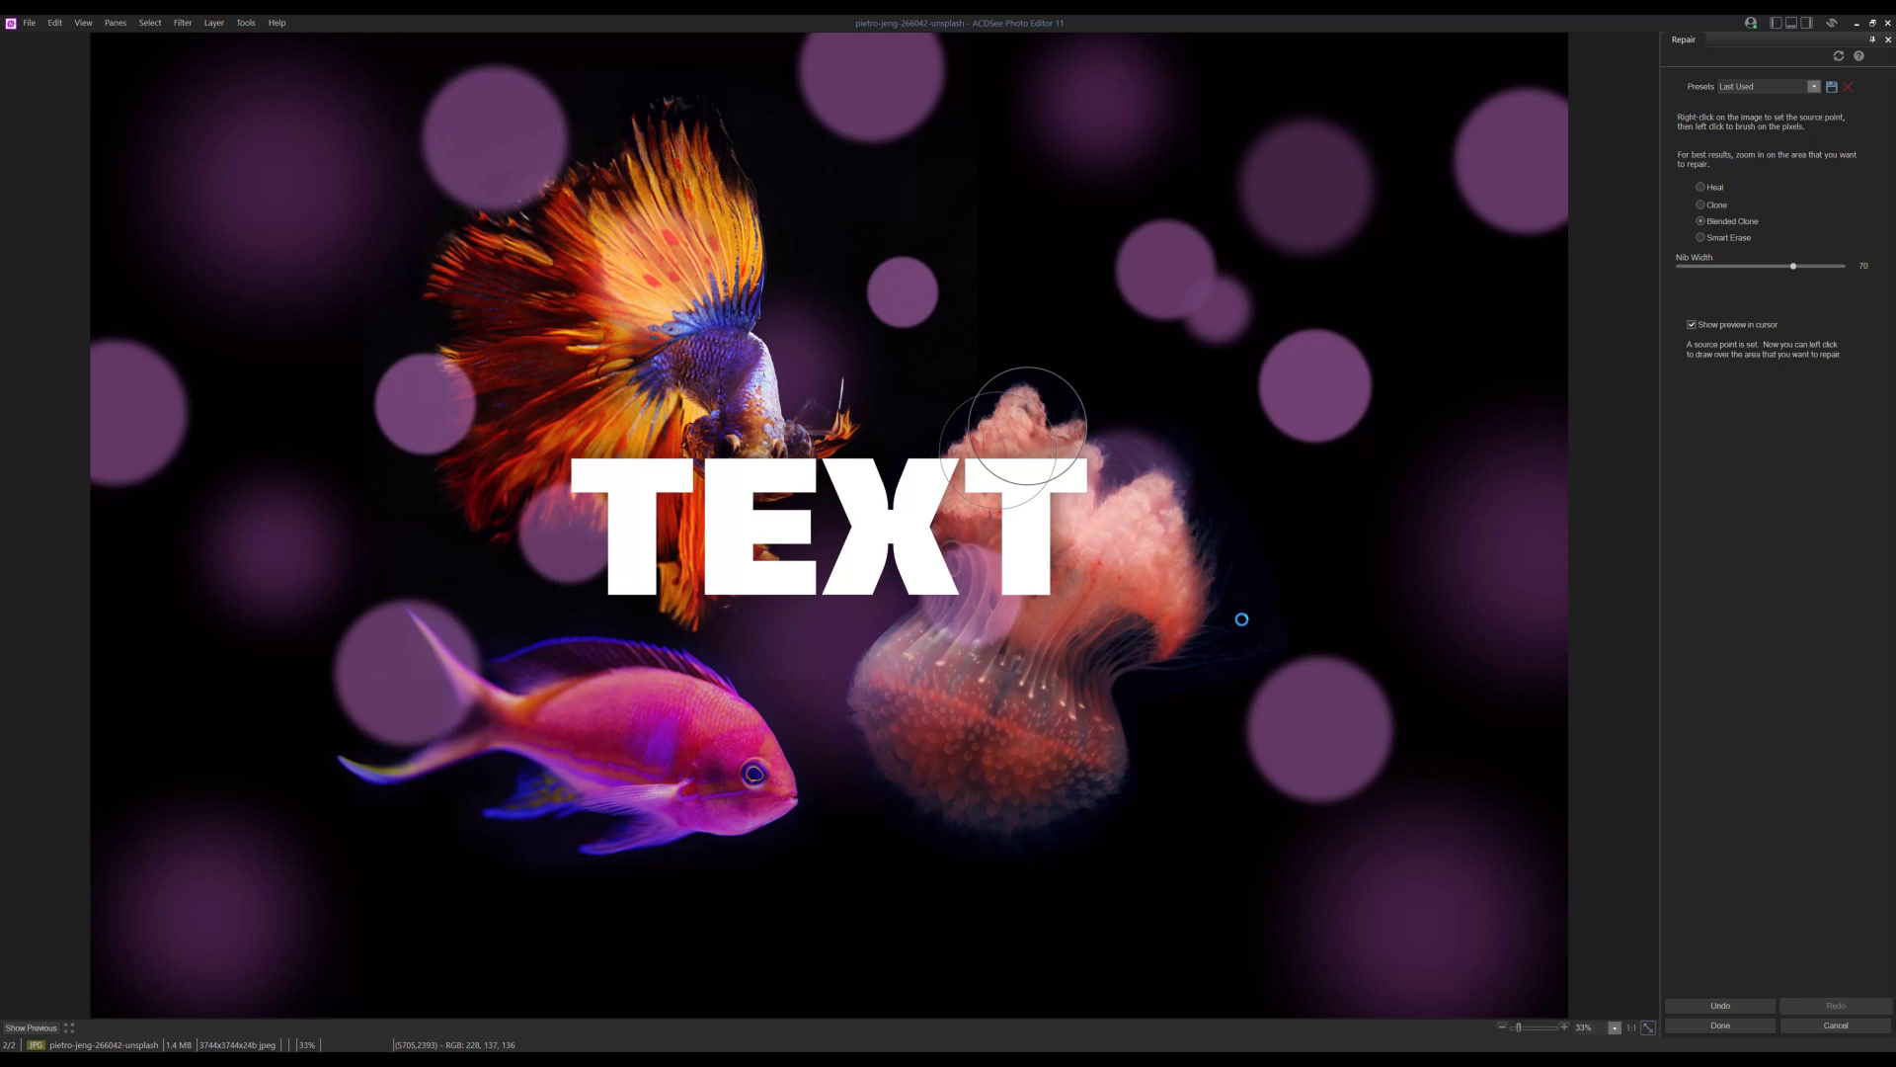
{"action": "left_click", "coordinate": [1090, 450]}
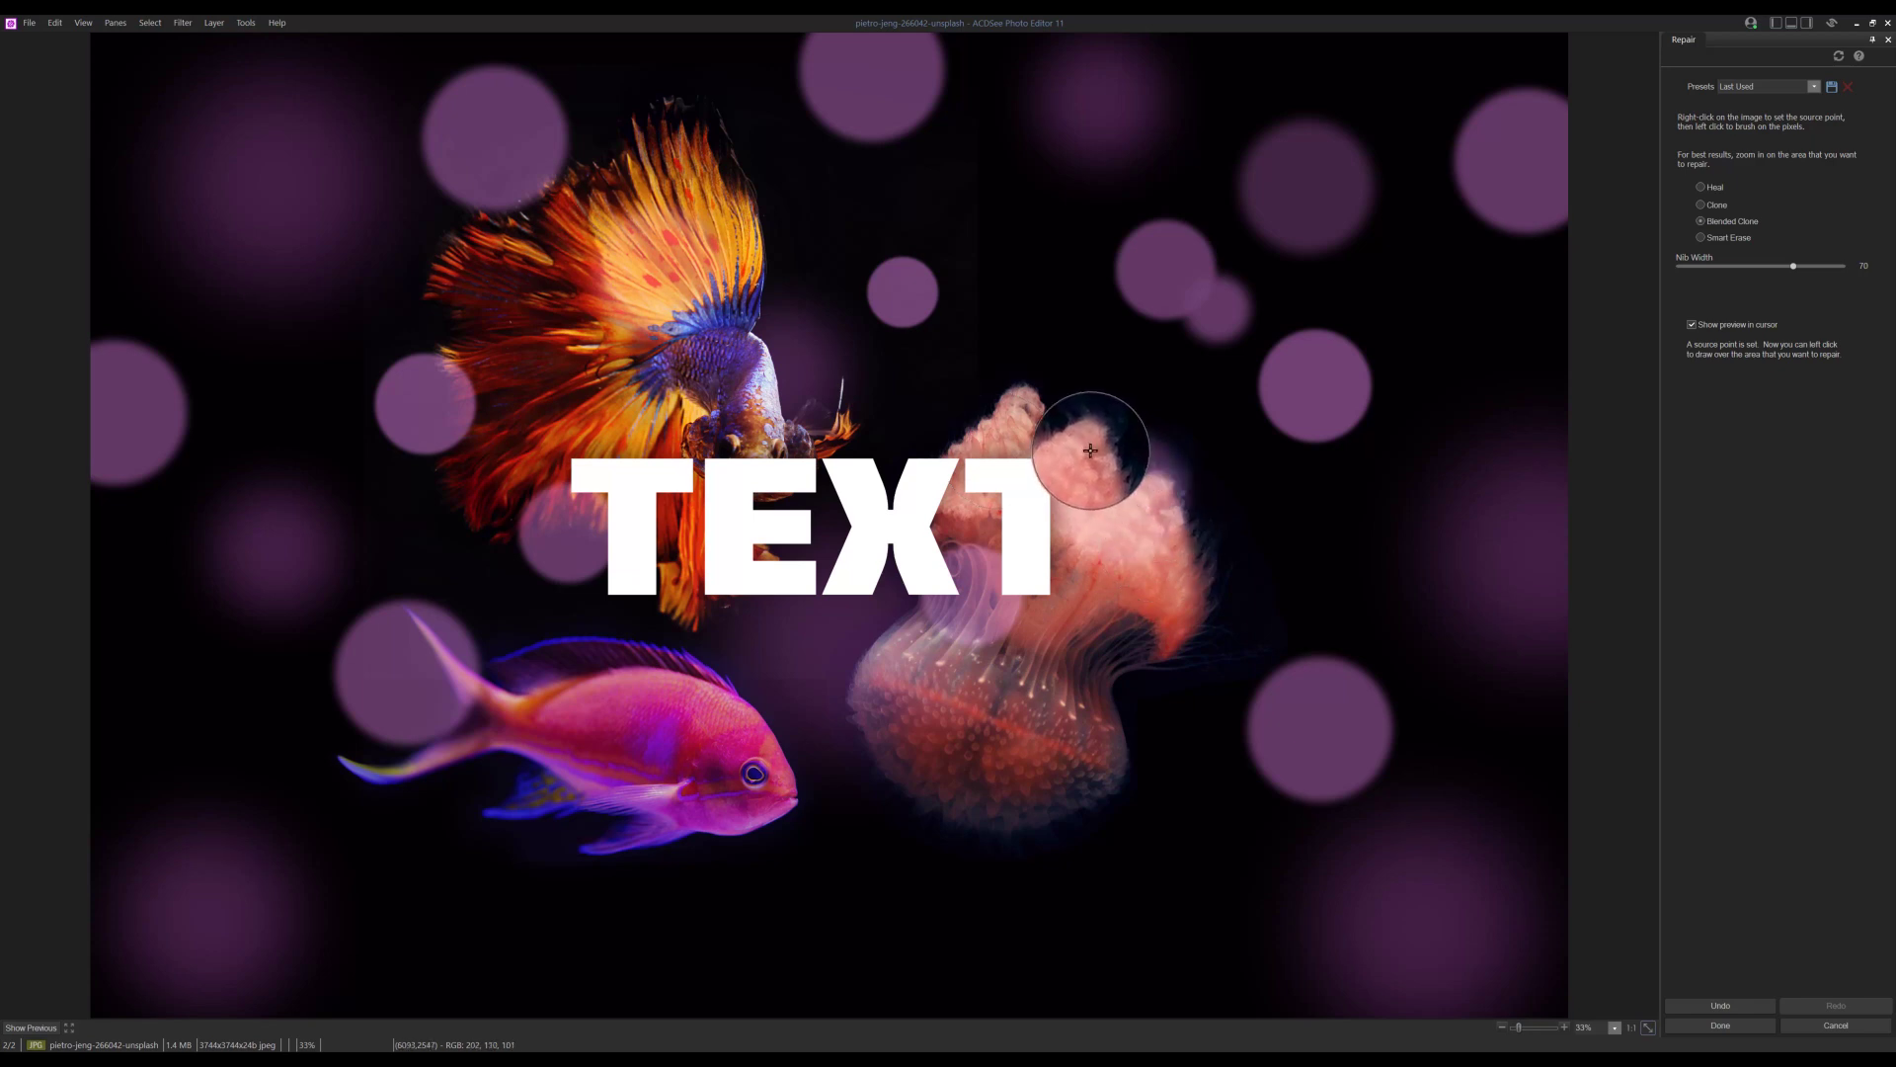
{"action": "key", "text": "ctrl+z"}
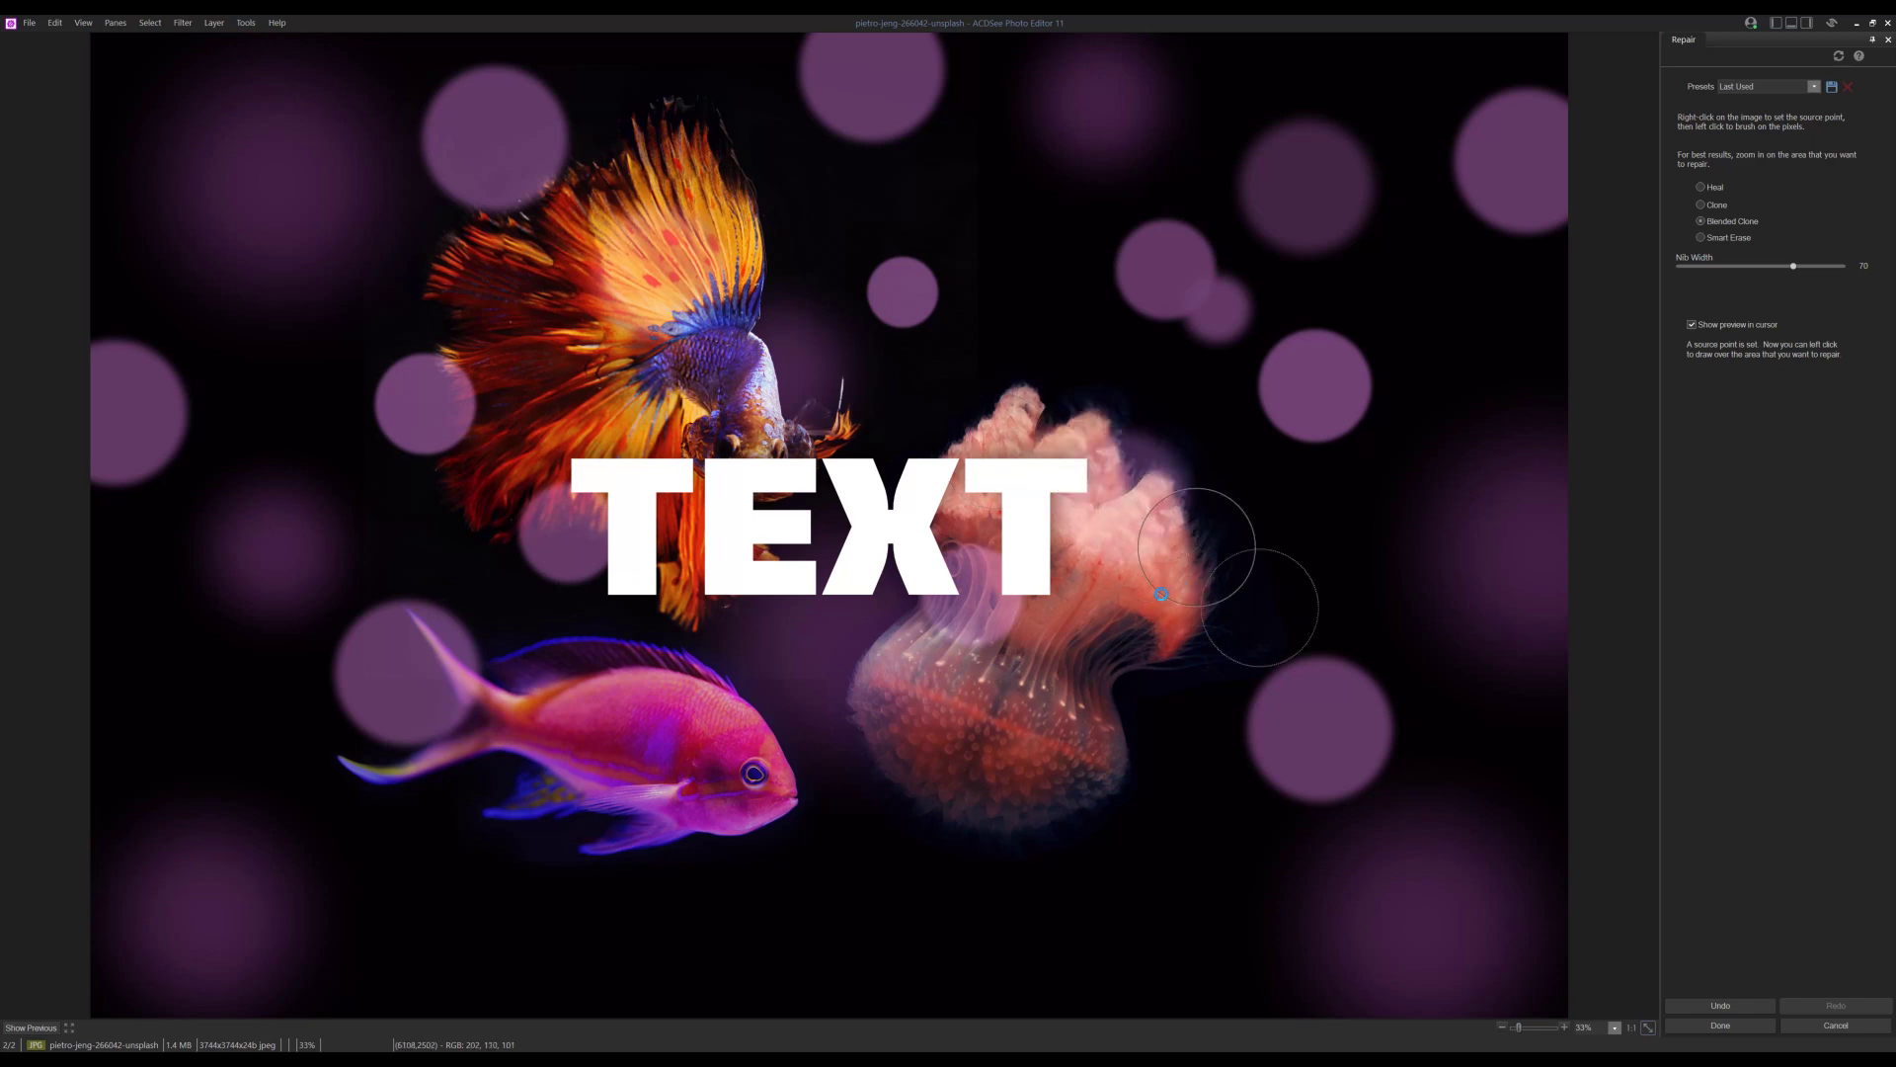